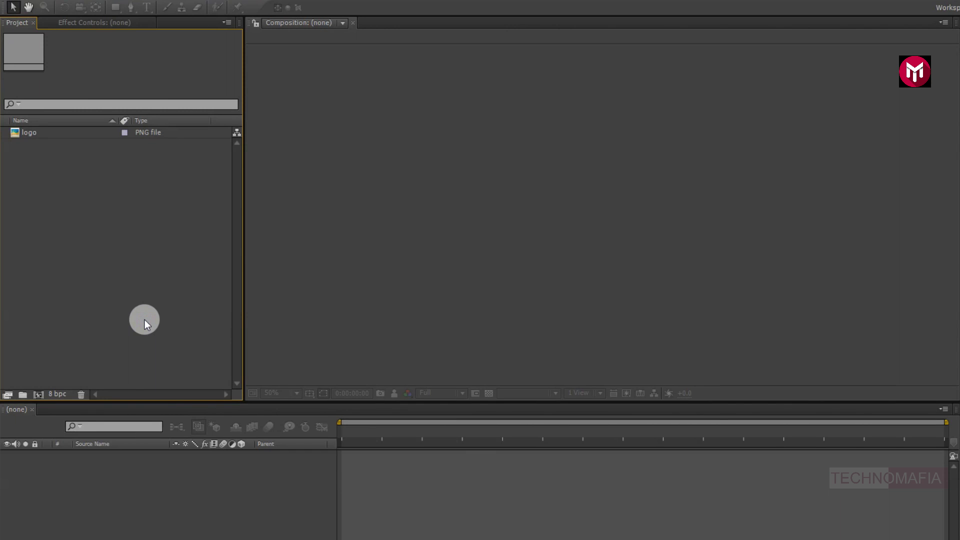
- Create a 1920 x 1080, 30 fps composition named Logo Animation with a duration of 0:00:07:00
{"action": "left_click", "coordinate": [33, 394]}
{"action": "type", "text": "L"}
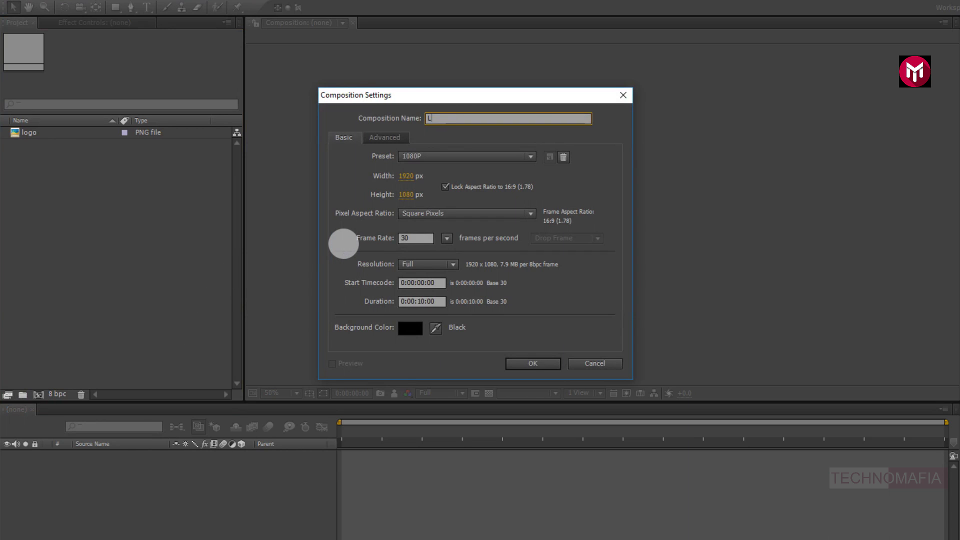
{"action": "type", "text": "ogo Animation"}
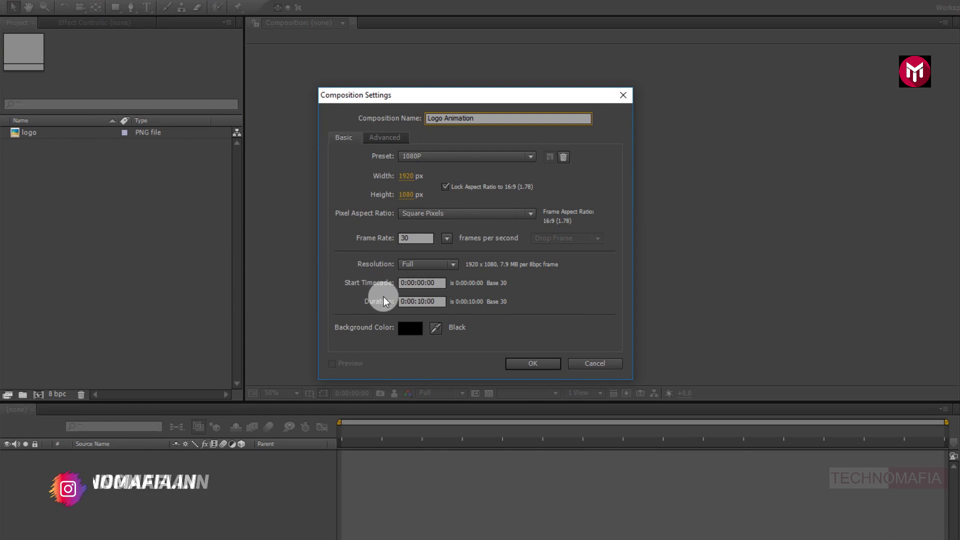
{"action": "left_click", "coordinate": [418, 301]}
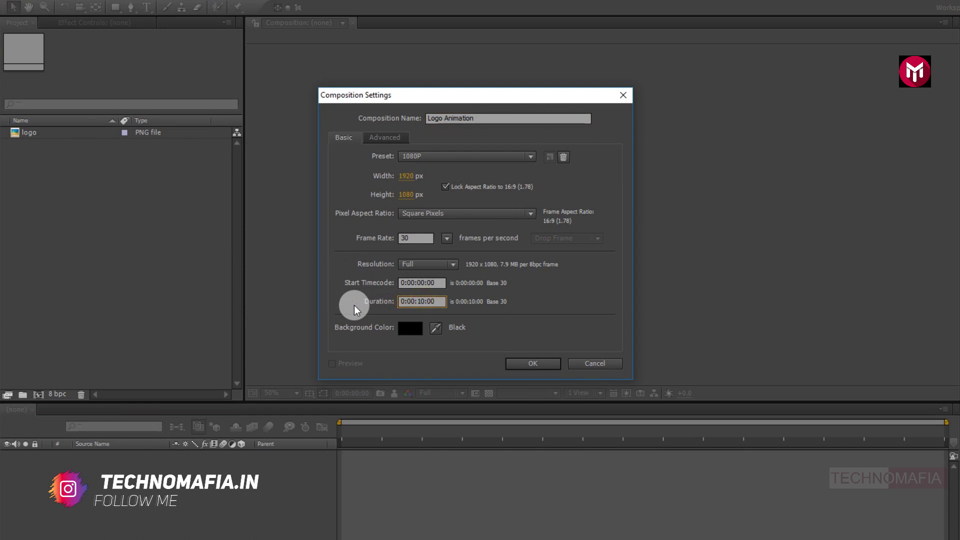
{"action": "type", "text": "07"}
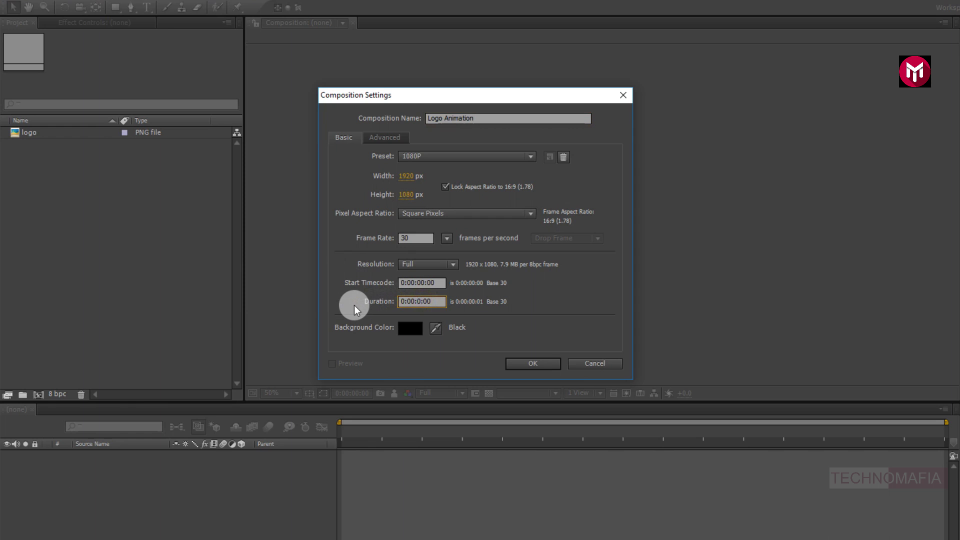
{"action": "left_click", "coordinate": [515, 363]}
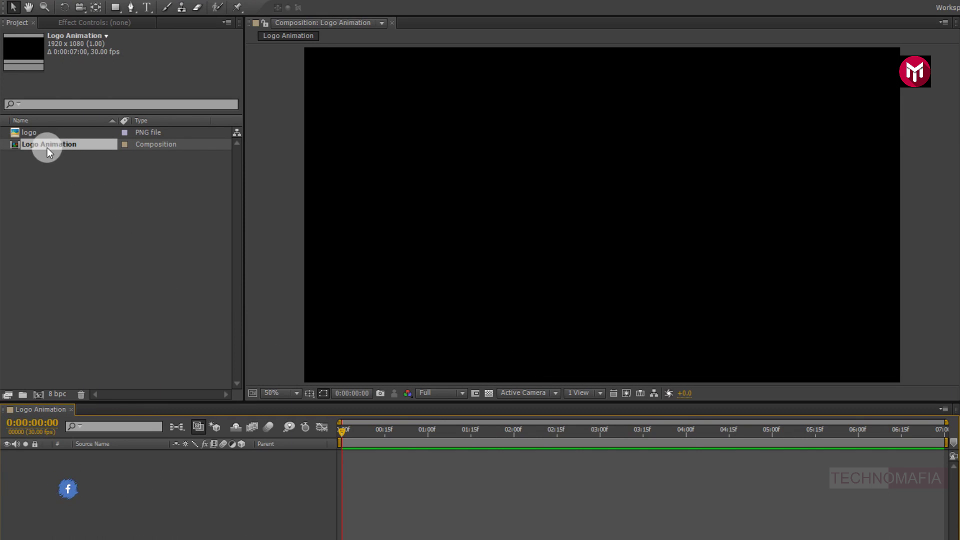
- Add the logo PNG to the Logo Animation timeline and scale it to 62%
{"action": "left_click", "coordinate": [31, 133]}
{"action": "left_click_drag", "start_coordinate": [35, 133], "coordinate": [107, 458]}
{"action": "key", "text": "s"}
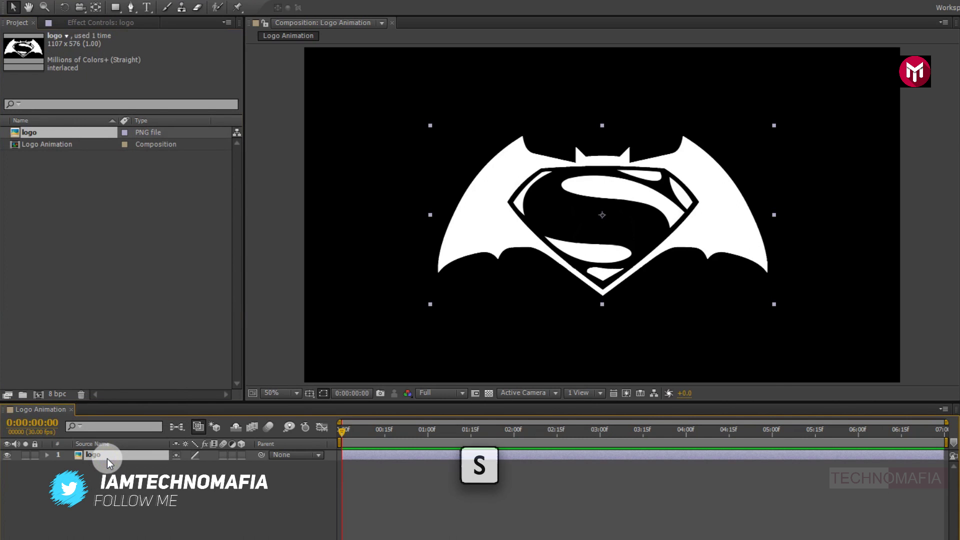
{"action": "left_click_drag", "start_coordinate": [190, 466], "coordinate": [171, 472]}
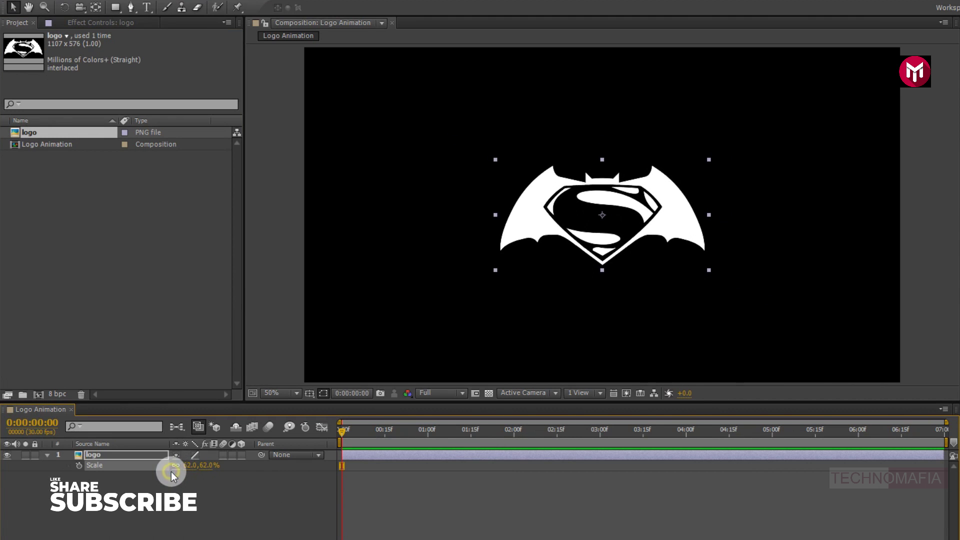
{"action": "left_click", "coordinate": [47, 455]}
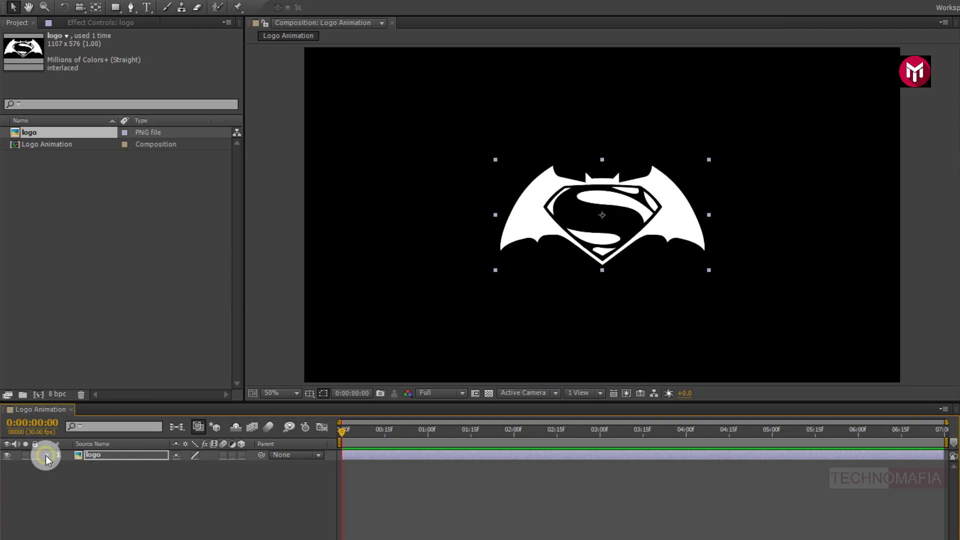
- Pre-compose the logo layer as Logo, moving all attributes into the new composition
{"action": "right_click", "coordinate": [101, 456]}
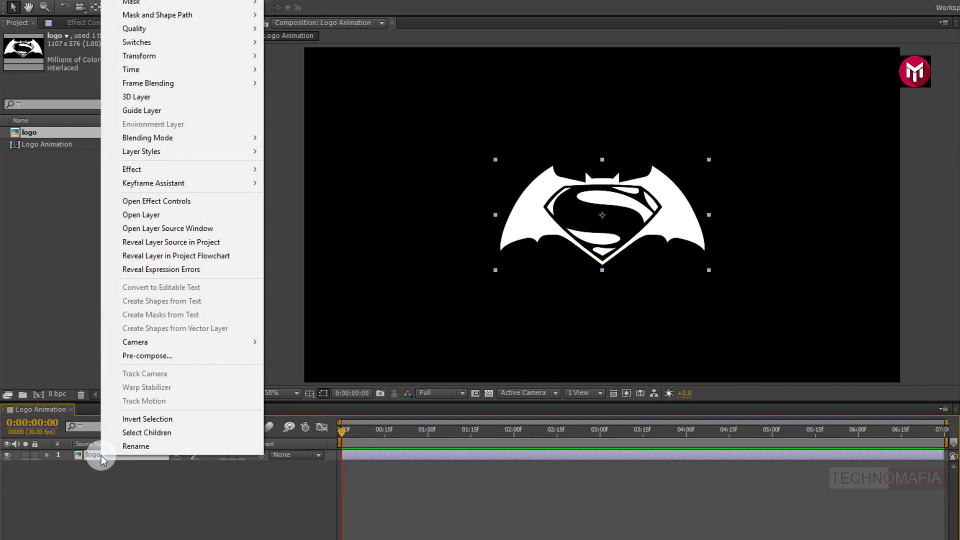
{"action": "left_click", "coordinate": [124, 359]}
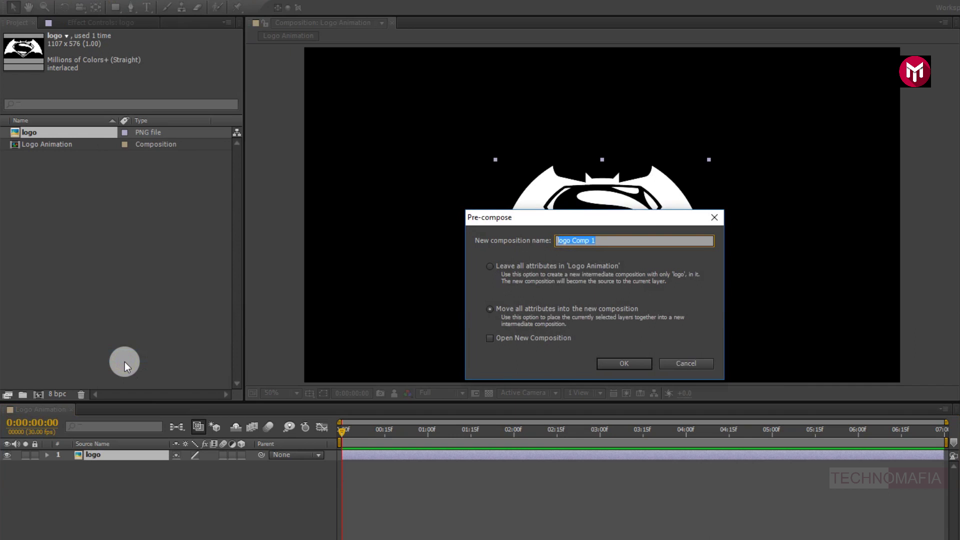
{"action": "type", "text": "Logo"}
{"action": "left_click", "coordinate": [608, 363]}
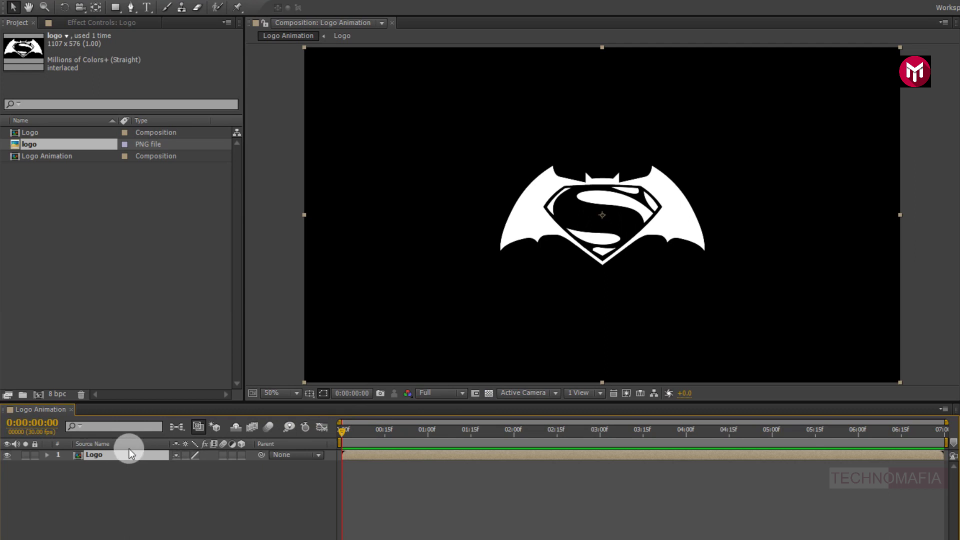
- Auto-trace the alpha channel of the Logo layer for the current frame, applying the result to a new layer
{"action": "left_click", "coordinate": [106, 12]}
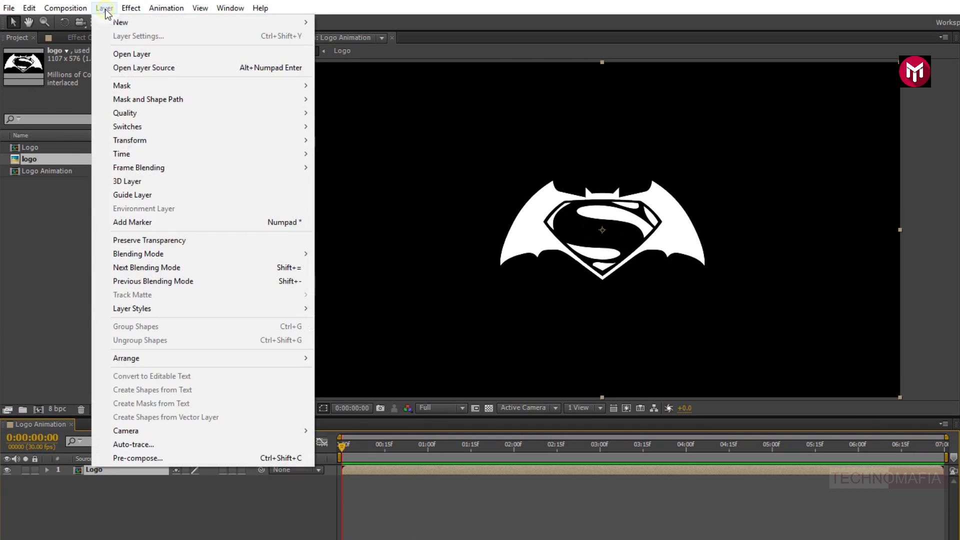
{"action": "left_click", "coordinate": [157, 445]}
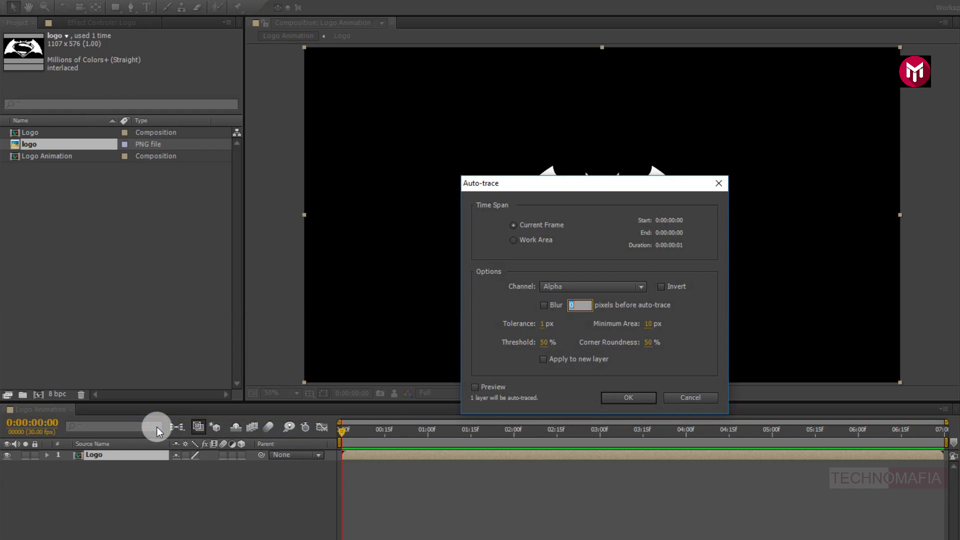
{"action": "left_click", "coordinate": [543, 361]}
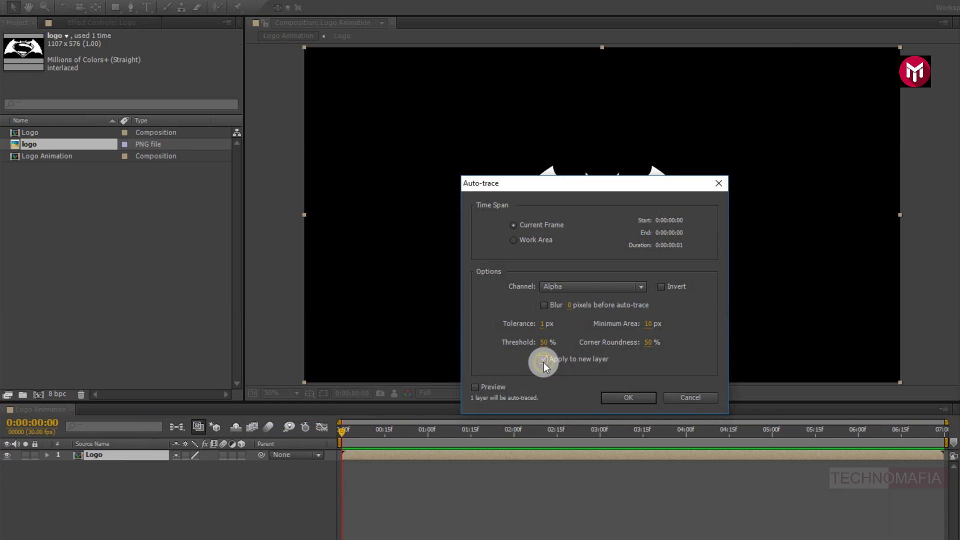
{"action": "left_click", "coordinate": [630, 396]}
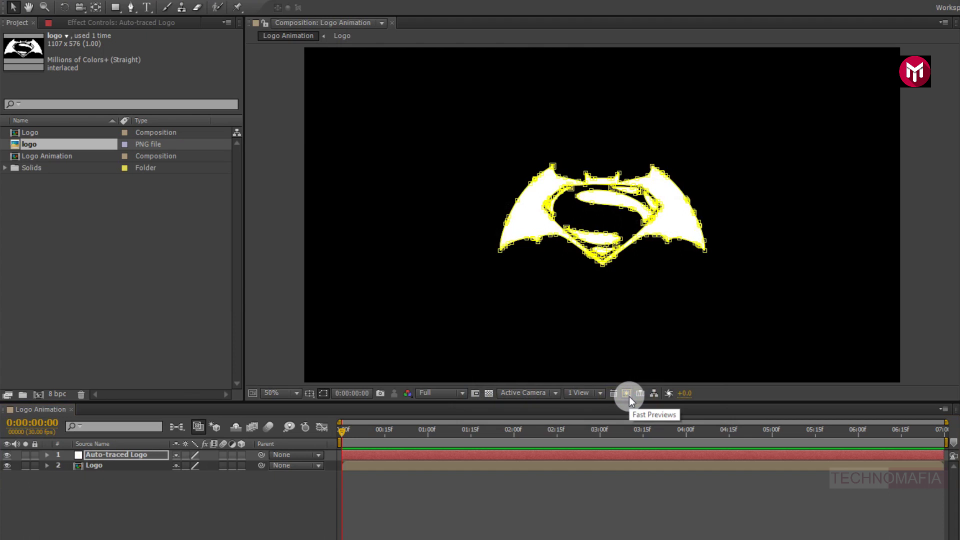
- Hide the Logo layer and rename the auto-traced layer Saber 1
{"action": "left_click", "coordinate": [8, 466]}
{"action": "left_click", "coordinate": [105, 457]}
{"action": "right_click", "coordinate": [104, 456]}
{"action": "left_click", "coordinate": [119, 449]}
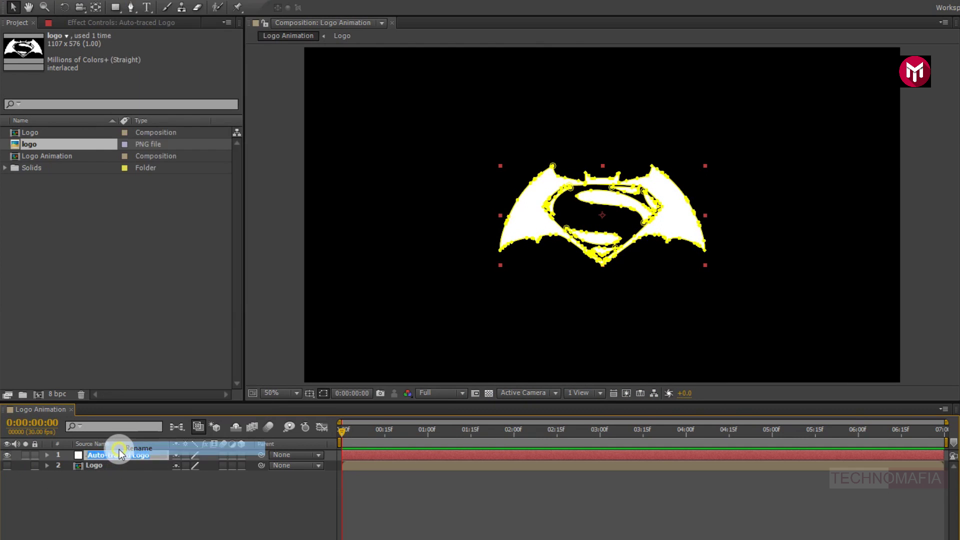
{"action": "type", "text": "Saber 1"}
{"action": "key", "text": "Return"}
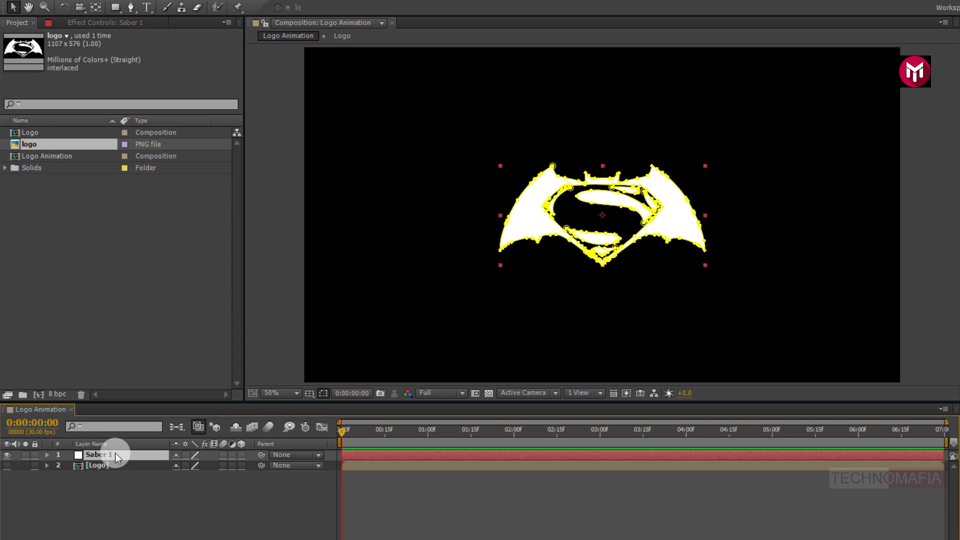
- Duplicate the Saber 1 layer twice and hide the Saber 2 and Saber 3 copies
{"action": "key", "text": "ctrl+d"}
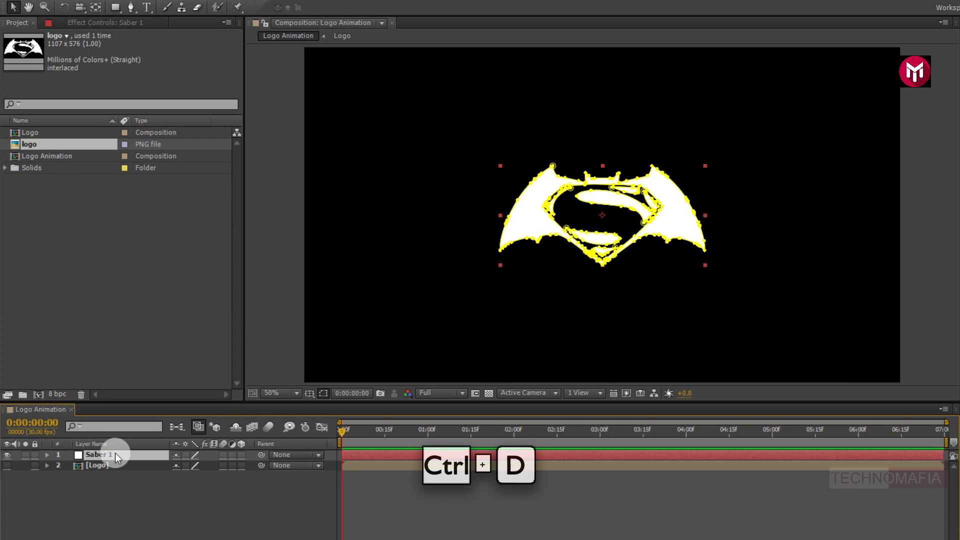
{"action": "key", "text": "ctrl+d"}
{"action": "key", "text": "ctrl+d"}
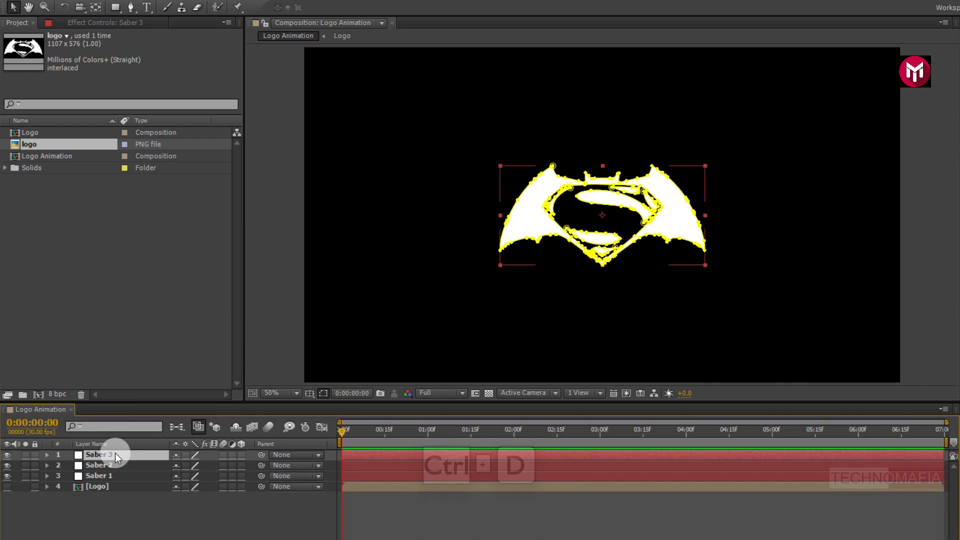
{"action": "left_click", "coordinate": [7, 455]}
{"action": "left_click", "coordinate": [7, 465]}
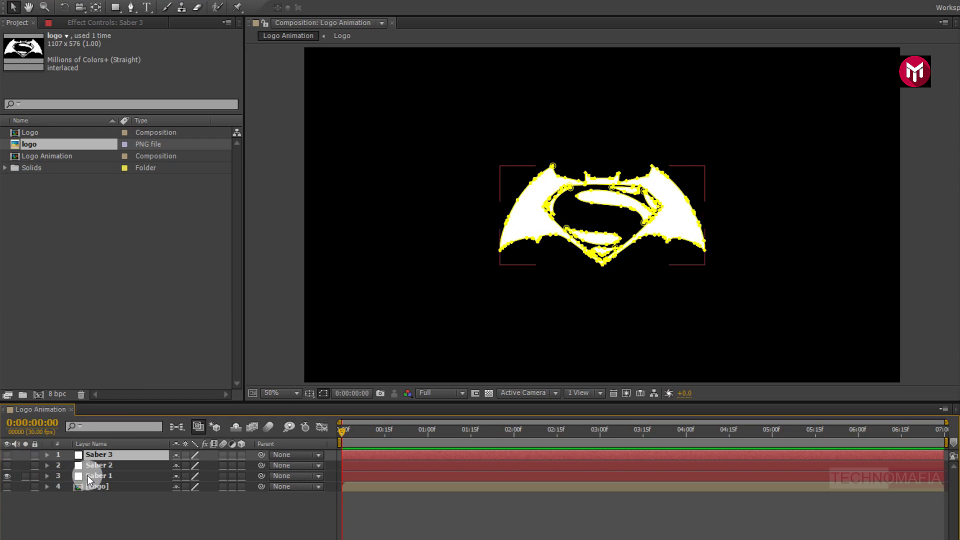
- Apply the Video Copilot Saber effect to the Saber 1 layer with the Fire preset
{"action": "left_click", "coordinate": [115, 478]}
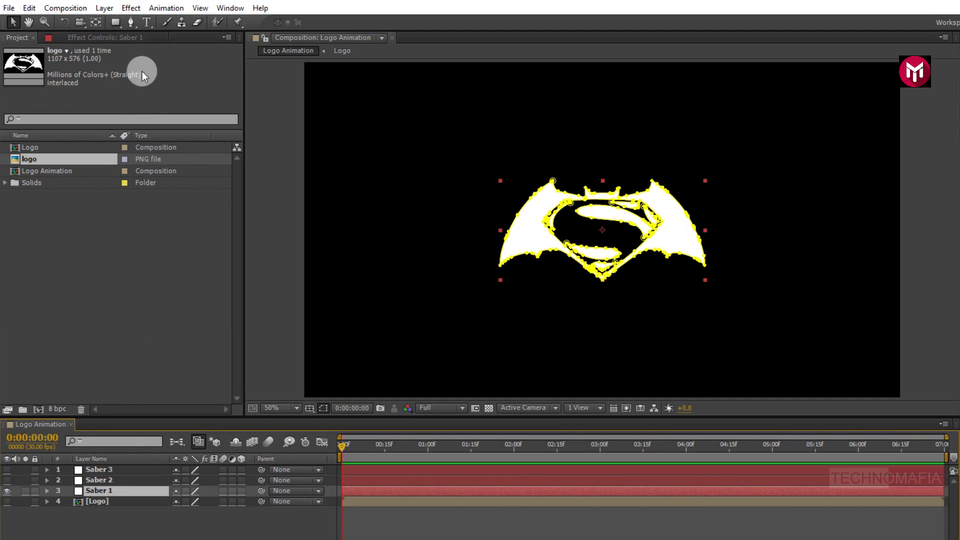
{"action": "left_click", "coordinate": [131, 8]}
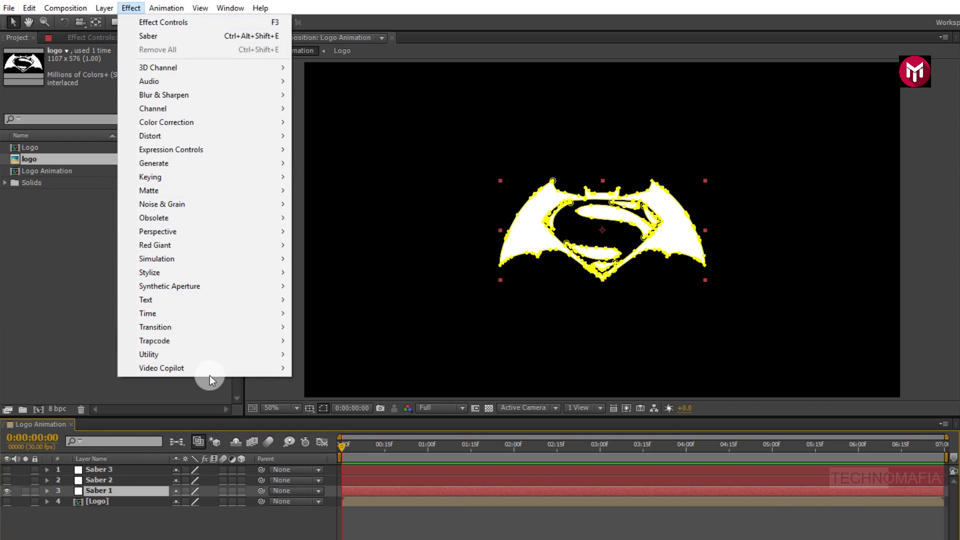
{"action": "mouse_move", "coordinate": [209, 372]}
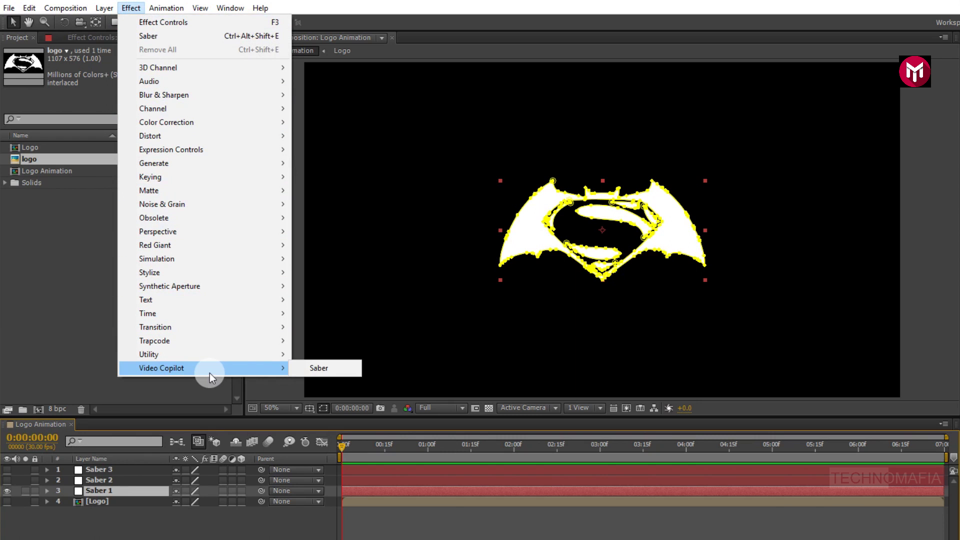
{"action": "left_click", "coordinate": [312, 366]}
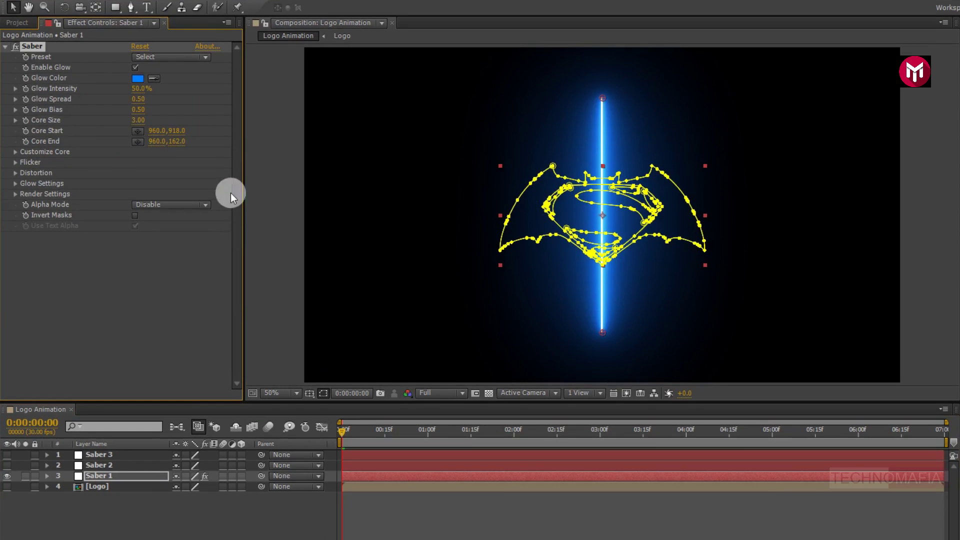
{"action": "left_click", "coordinate": [172, 56]}
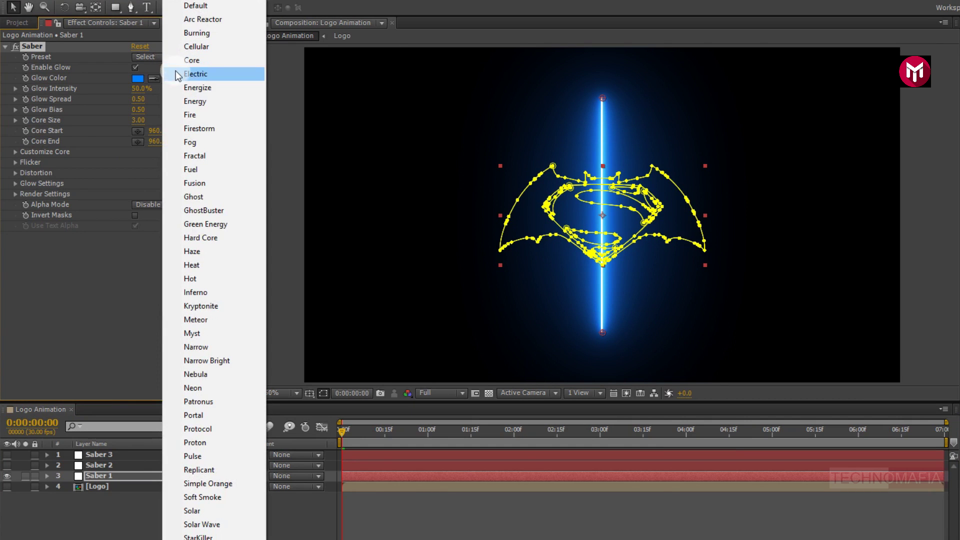
{"action": "left_click", "coordinate": [181, 112]}
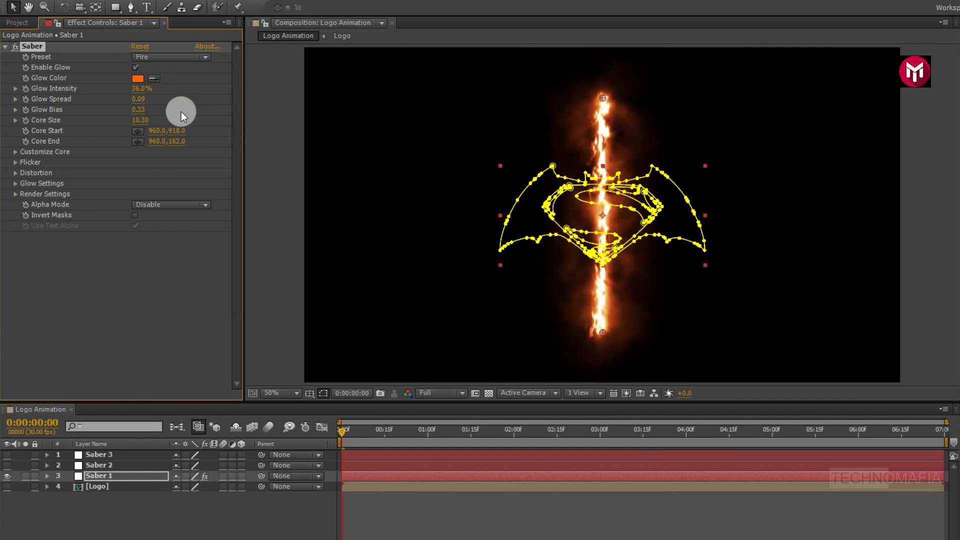
- Set the Saber effect's core type to Layer Masks so it follows the traced logo outline
{"action": "left_click", "coordinate": [18, 152]}
{"action": "left_click", "coordinate": [164, 162]}
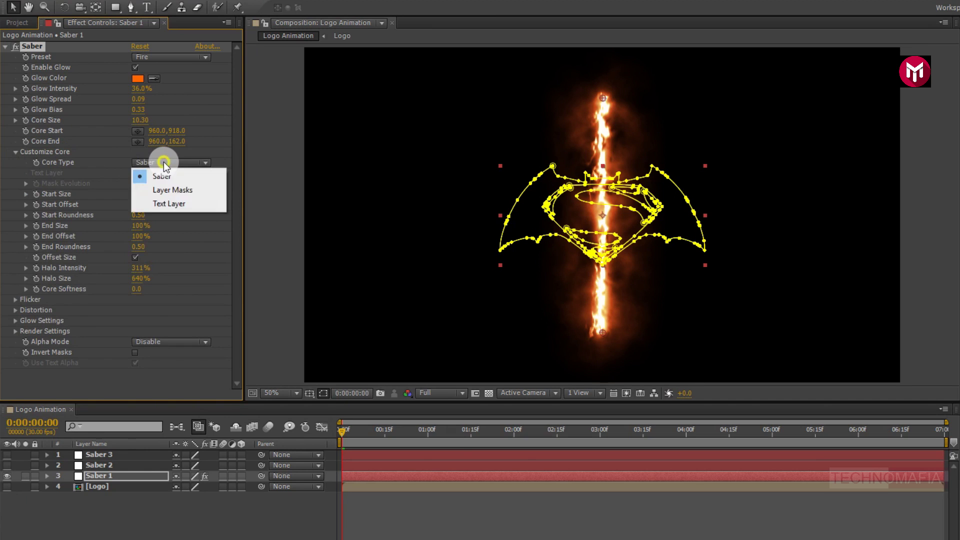
{"action": "left_click", "coordinate": [165, 190]}
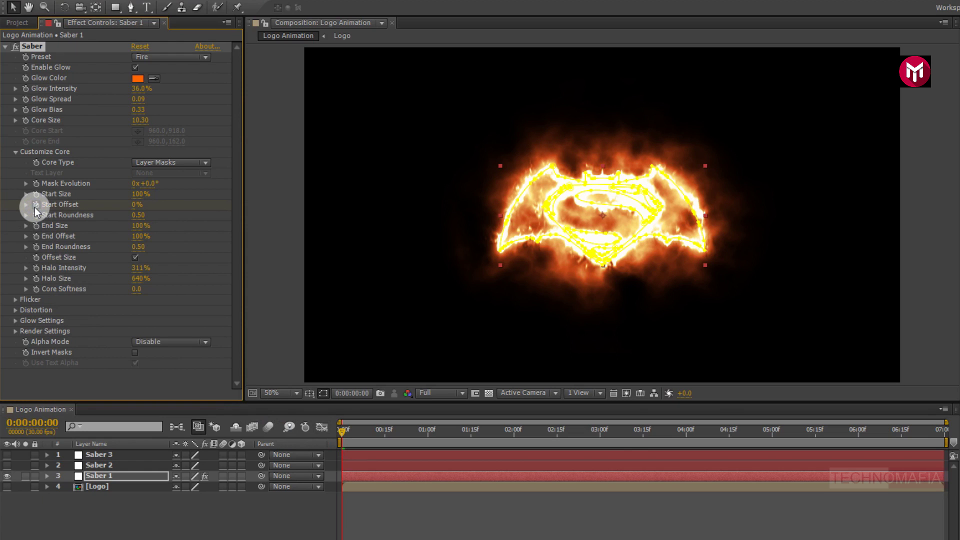
- Keyframe the Saber Start Offset from 100% at the composition's start to 0% at 0:00:02:00
{"action": "left_click_drag", "start_coordinate": [134, 211], "coordinate": [295, 201]}
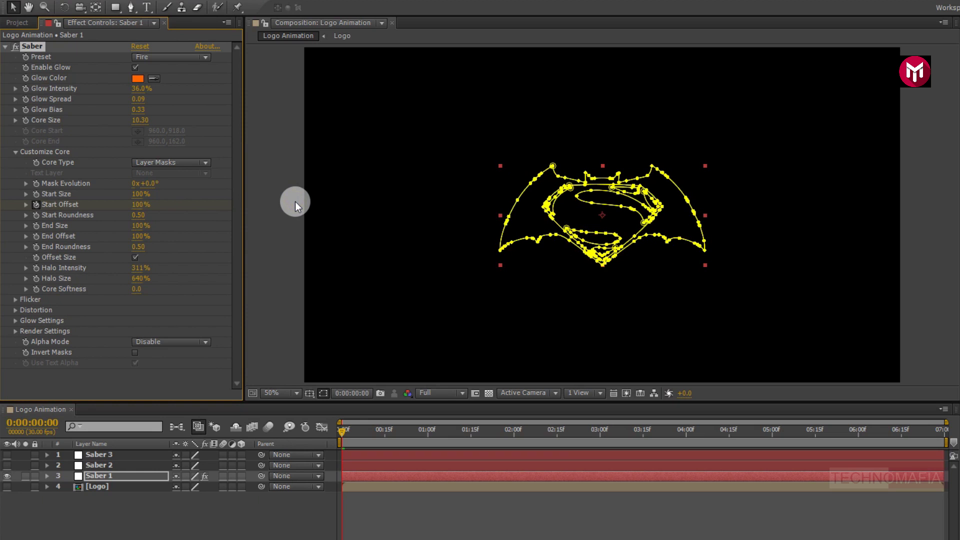
{"action": "left_click", "coordinate": [515, 433]}
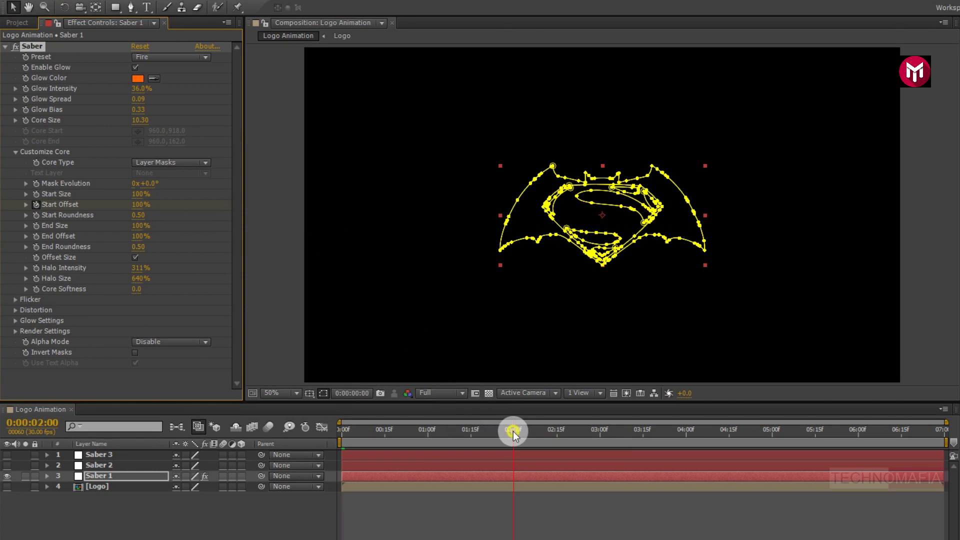
{"action": "left_click", "coordinate": [143, 207]}
{"action": "type", "text": "0"}
{"action": "key", "text": "Return"}
- Reveal the Saber 1 layer's keyframes and apply Easy Ease to the Start Offset keyframe at 0:00:02:00
{"action": "key", "text": "u"}
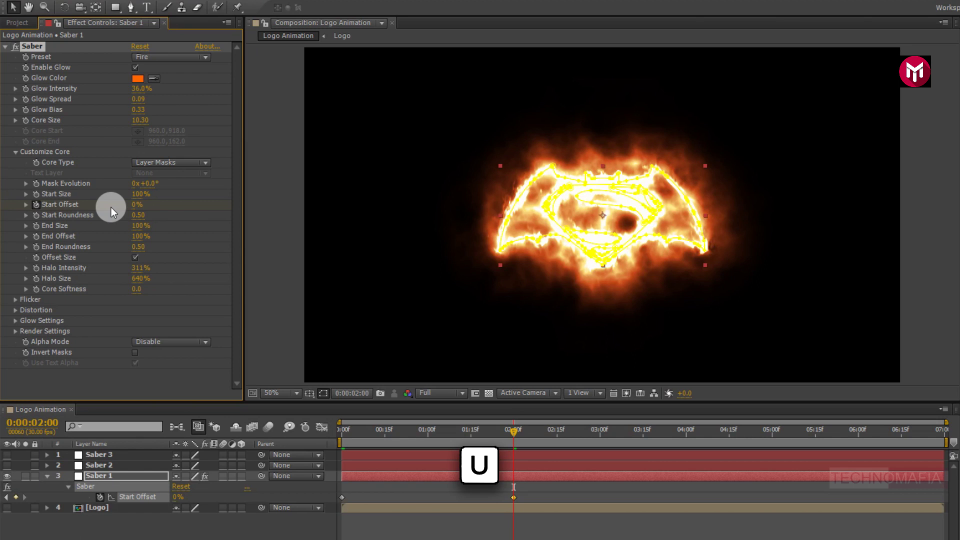
{"action": "right_click", "coordinate": [512, 497]}
{"action": "mouse_move", "coordinate": [585, 491]}
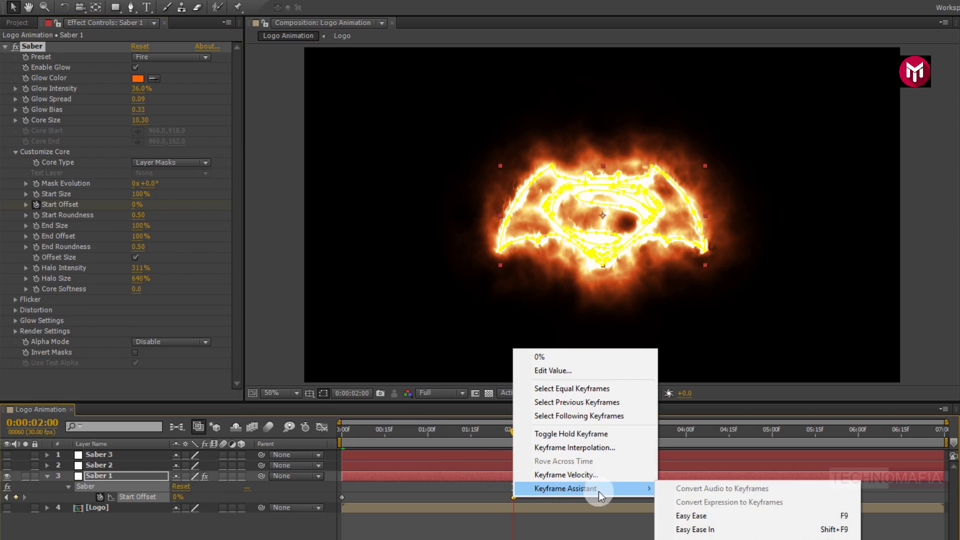
{"action": "left_click", "coordinate": [680, 520]}
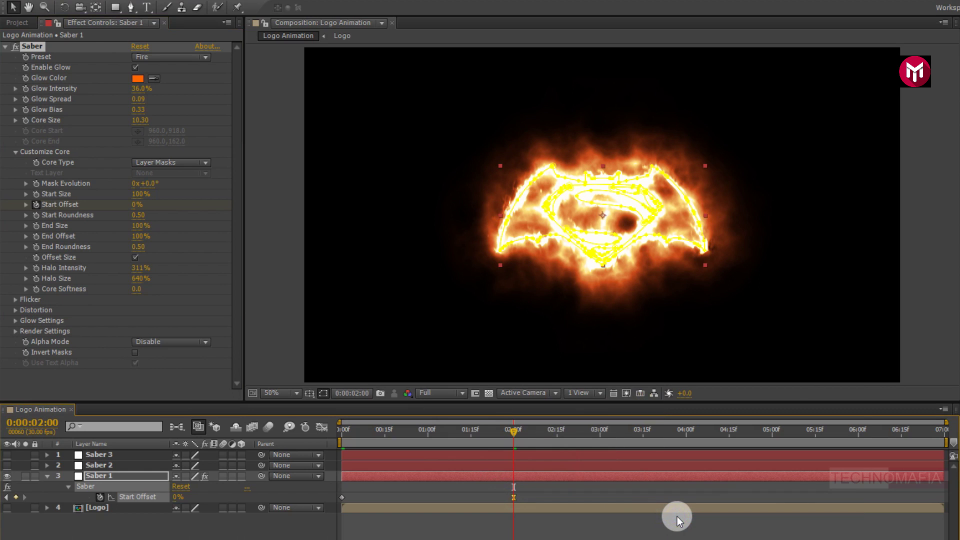
- Set the Saber effect's End Size to 0% and move the current time to 0:00:01:00
{"action": "left_click", "coordinate": [135, 225]}
{"action": "type", "text": "0"}
{"action": "left_click", "coordinate": [112, 227]}
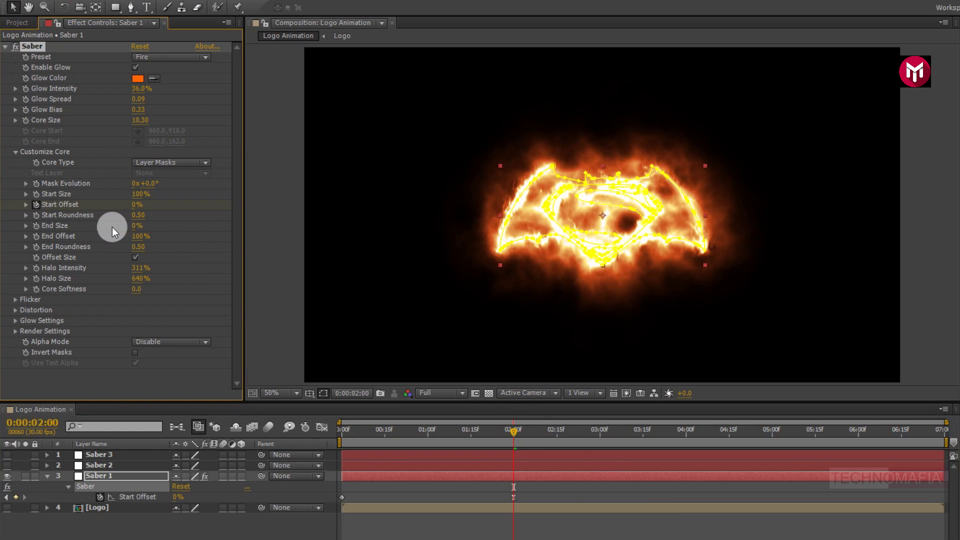
{"action": "left_click", "coordinate": [428, 432]}
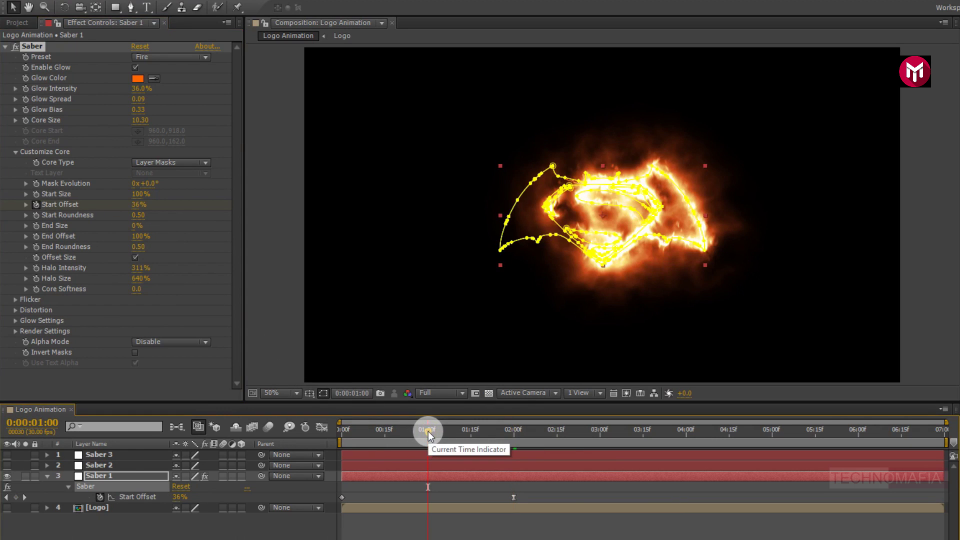
- Keyframe the Saber End Offset on Saber 1 from 100% at 0:00:01:00 to 0% at 0:00:03:00
{"action": "left_click", "coordinate": [37, 238]}
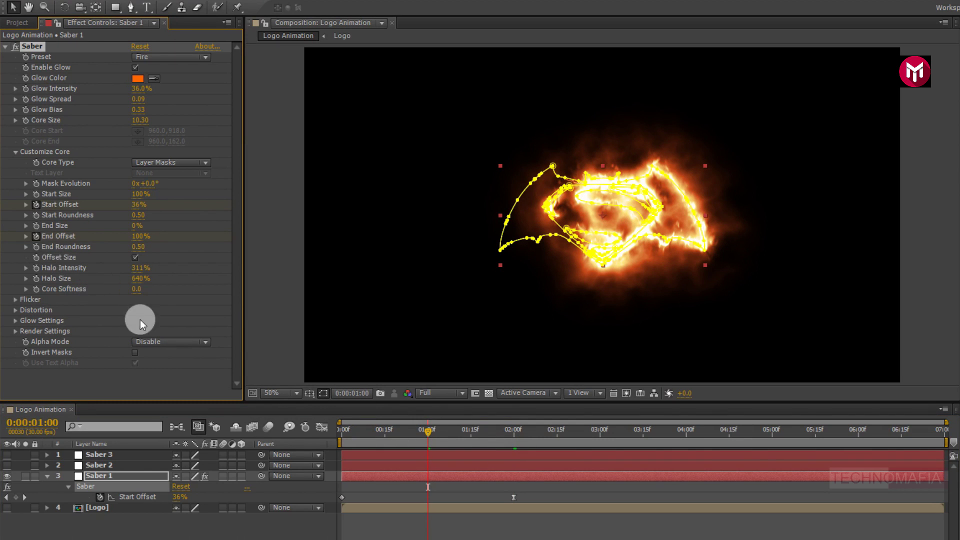
{"action": "left_click", "coordinate": [600, 432]}
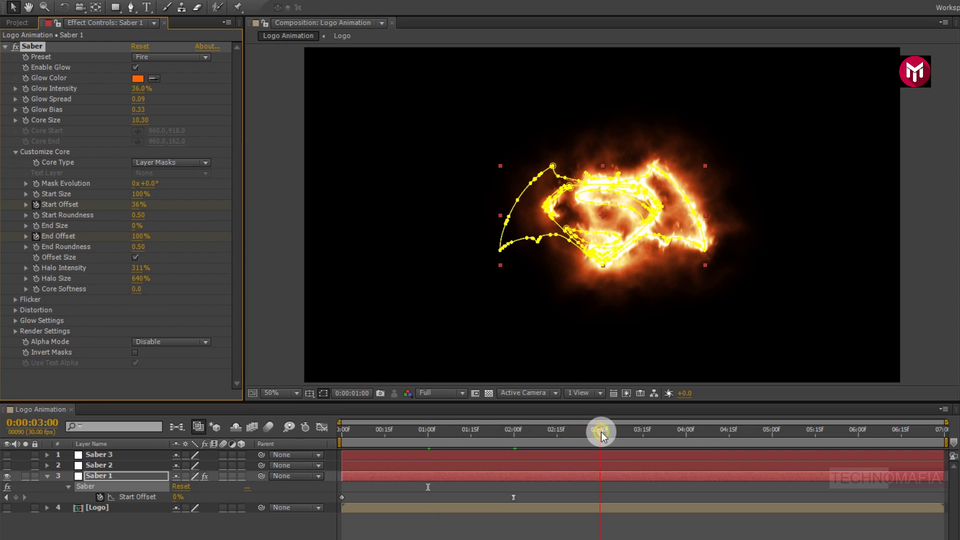
{"action": "left_click", "coordinate": [140, 238]}
{"action": "type", "text": "0"}
{"action": "key", "text": "Return"}
- Reveal the Saber 1 layer's keyframes and apply Easy Ease to the End Offset keyframe at 0:00:03:00
{"action": "key", "text": "u"}
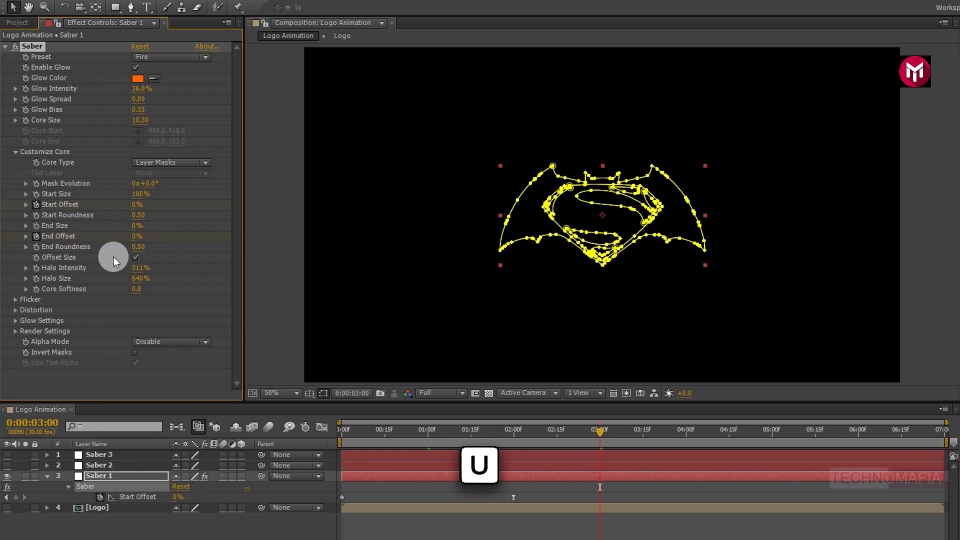
{"action": "key", "text": "u"}
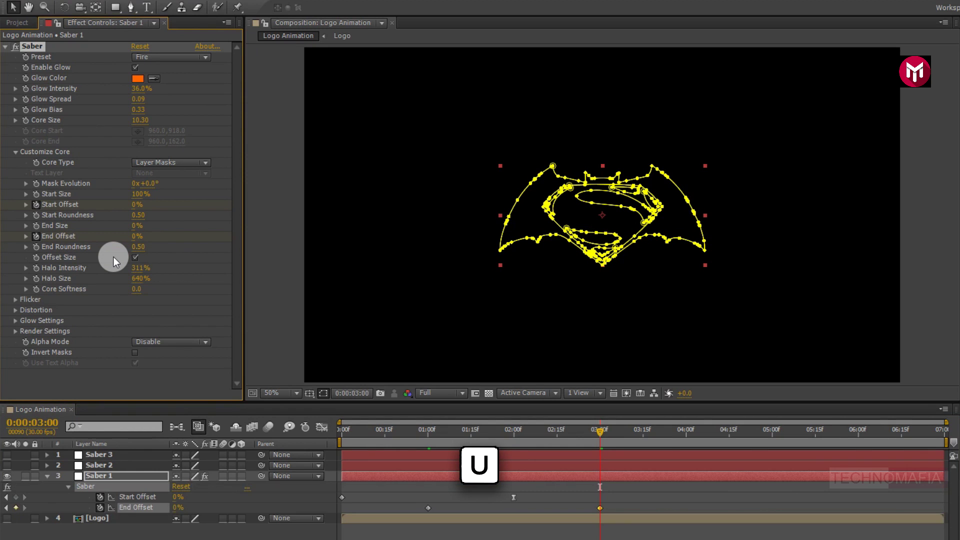
{"action": "right_click", "coordinate": [600, 510]}
{"action": "mouse_move", "coordinate": [730, 511]}
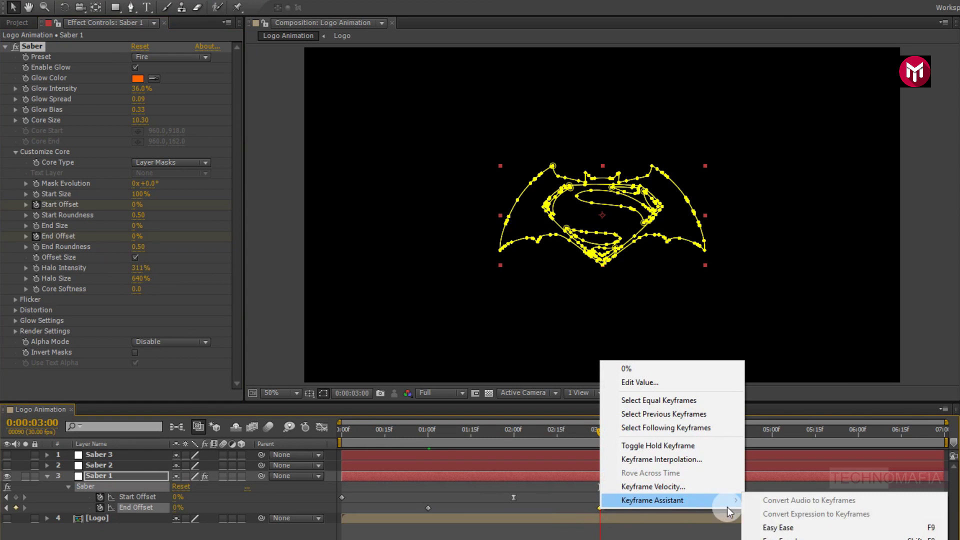
{"action": "left_click", "coordinate": [766, 527]}
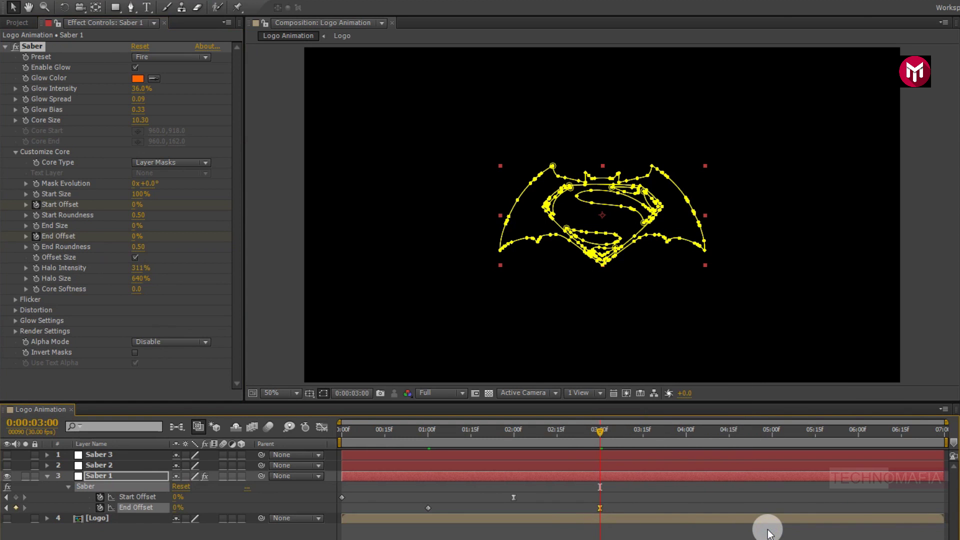
- Turn off Offset Size in Saber 1's core settings and set its Composite Settings to Transparent
{"action": "left_click", "coordinate": [135, 259]}
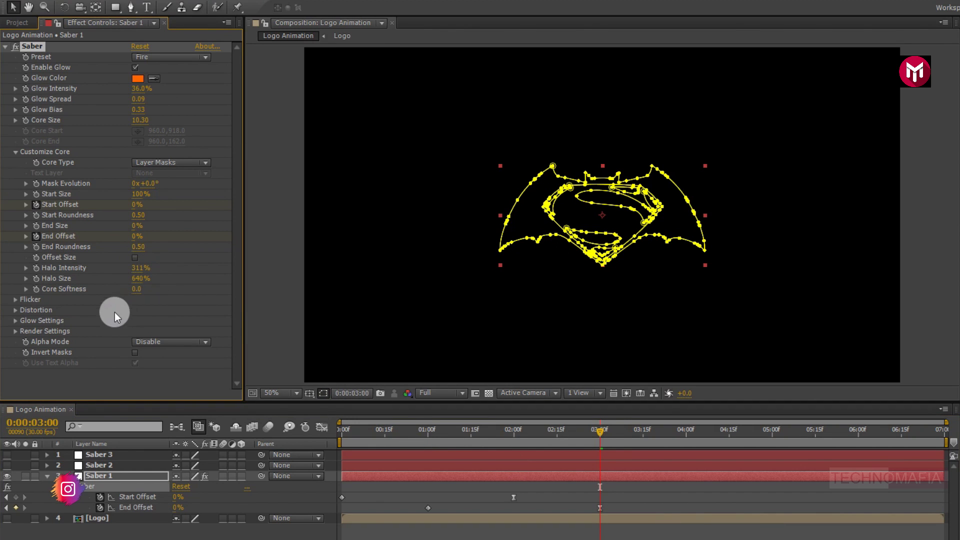
{"action": "left_click", "coordinate": [15, 330]}
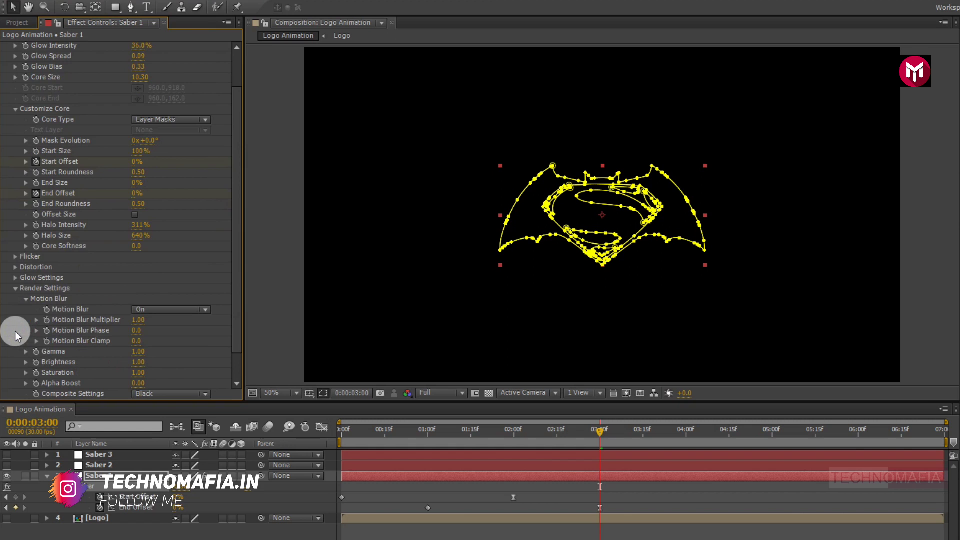
{"action": "scroll", "coordinate": [15, 331], "scroll_direction": "down", "scroll_amount": 1}
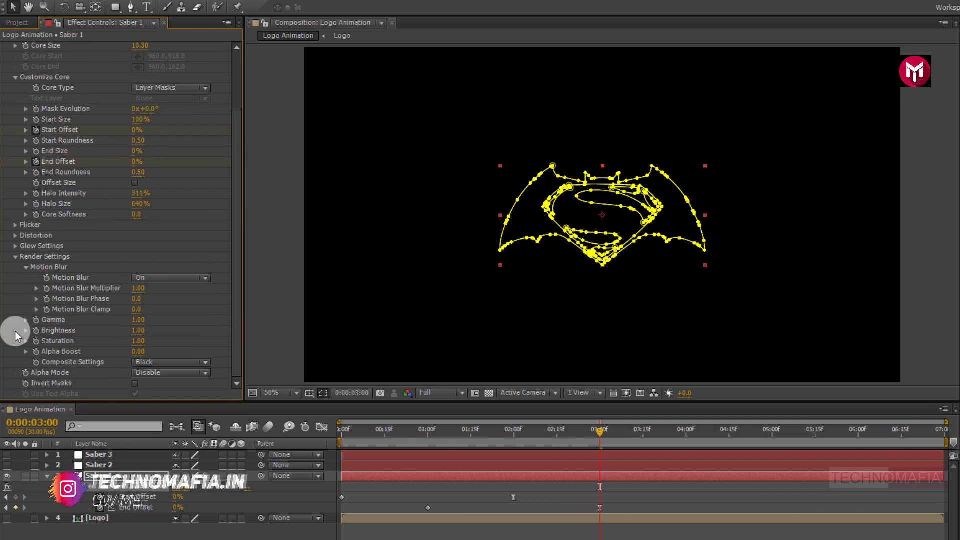
{"action": "left_click", "coordinate": [151, 363]}
{"action": "left_click", "coordinate": [160, 379]}
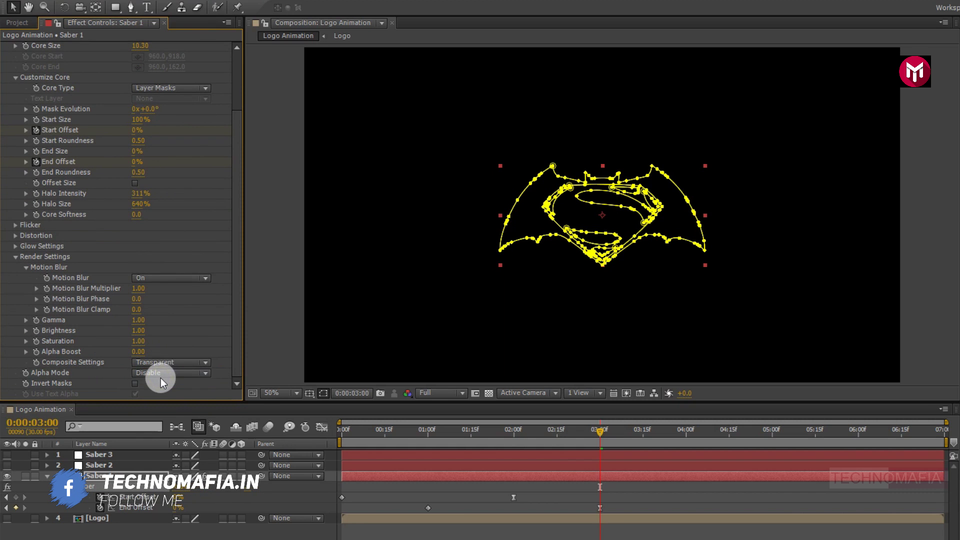
- Preview the Saber 1 fire animation from the composition's start
{"action": "left_click", "coordinate": [342, 430]}
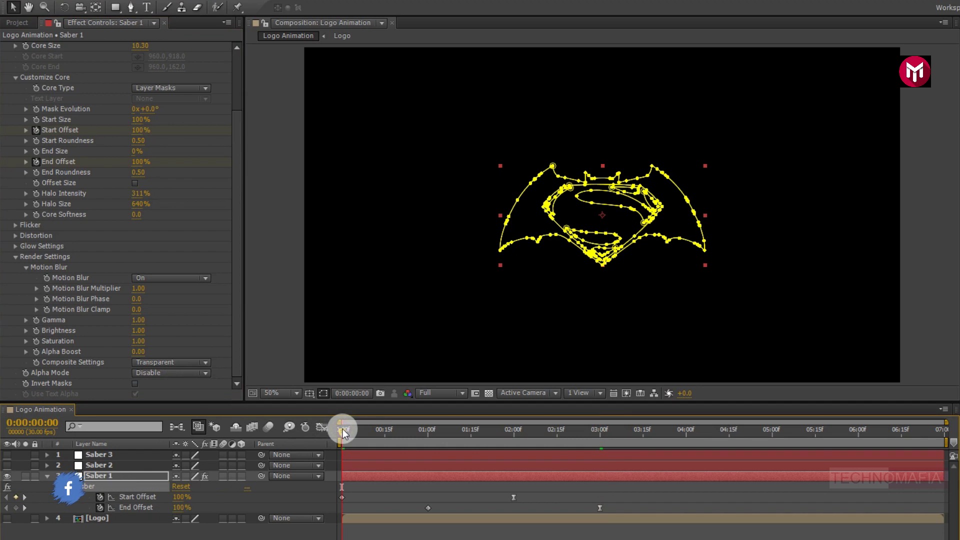
{"action": "key", "text": "space"}
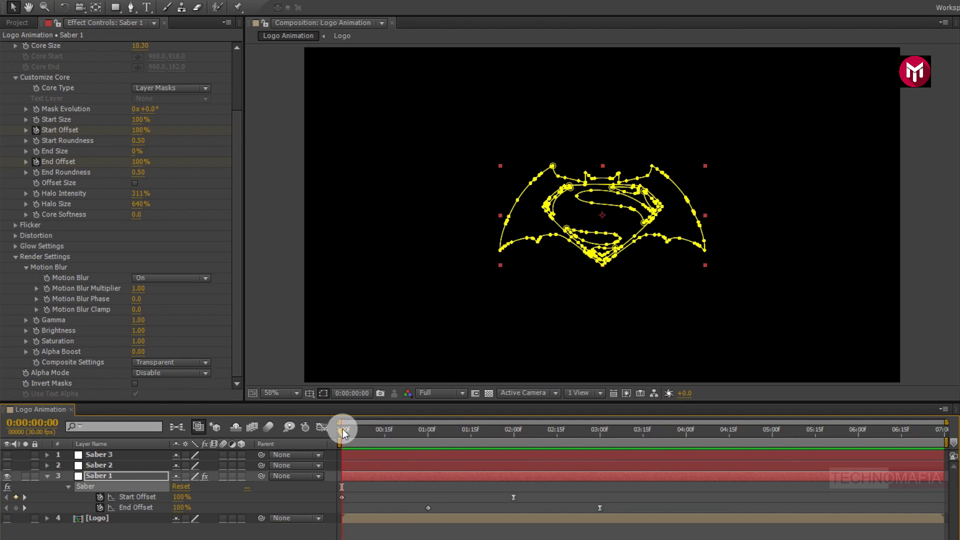
- Make the Saber 2 layer visible and apply the Video Copilot Saber effect to it
{"action": "left_click", "coordinate": [47, 477]}
{"action": "left_click", "coordinate": [96, 466]}
{"action": "left_click_drag", "start_coordinate": [10, 472], "coordinate": [11, 465]}
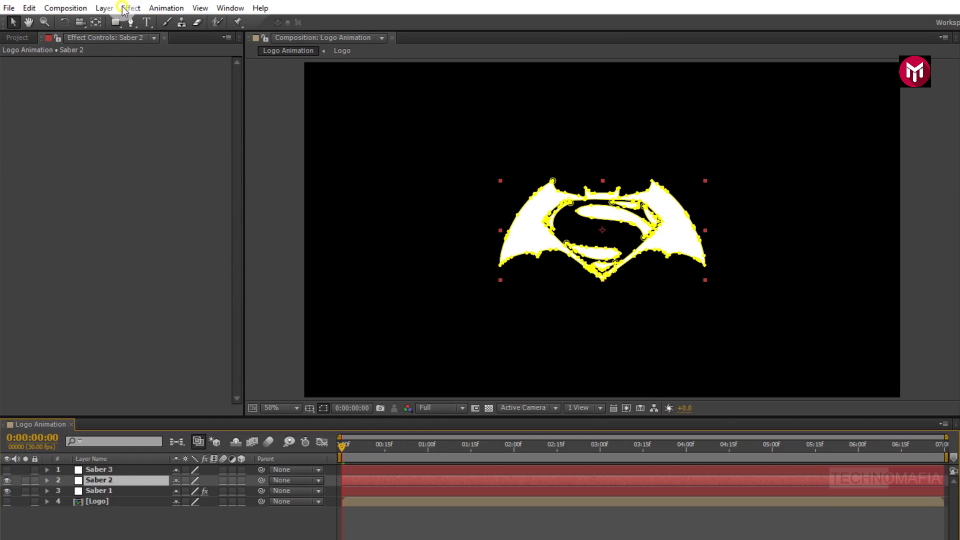
{"action": "left_click", "coordinate": [129, 8]}
{"action": "mouse_move", "coordinate": [200, 368]}
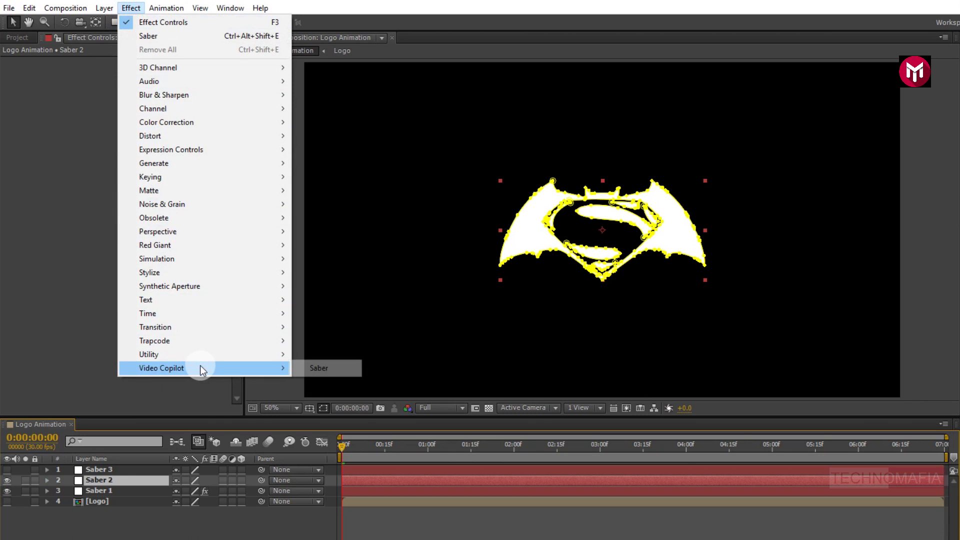
{"action": "left_click", "coordinate": [330, 372]}
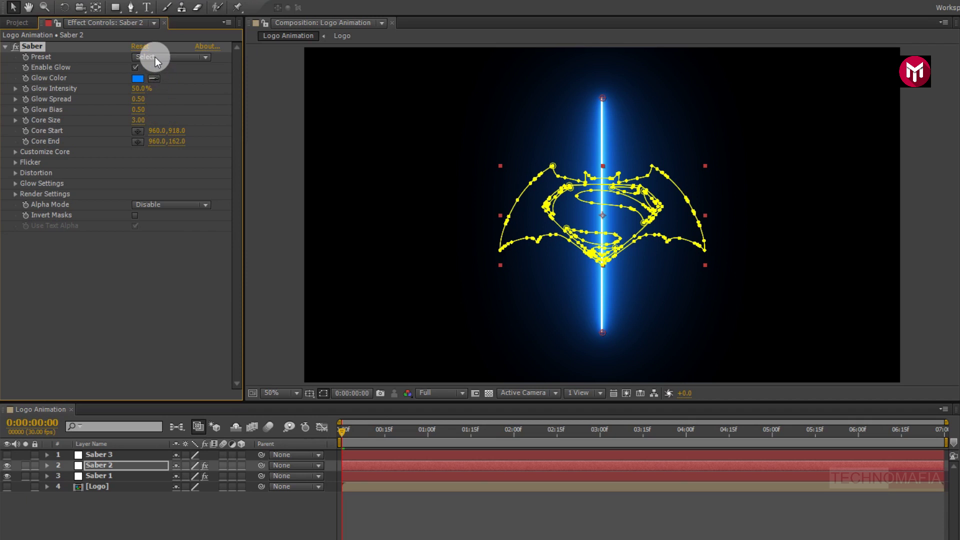
- Choose the Fire preset for Saber 2's effect and set its Glow Intensity to 11%
{"action": "left_click", "coordinate": [155, 57]}
{"action": "left_click", "coordinate": [187, 112]}
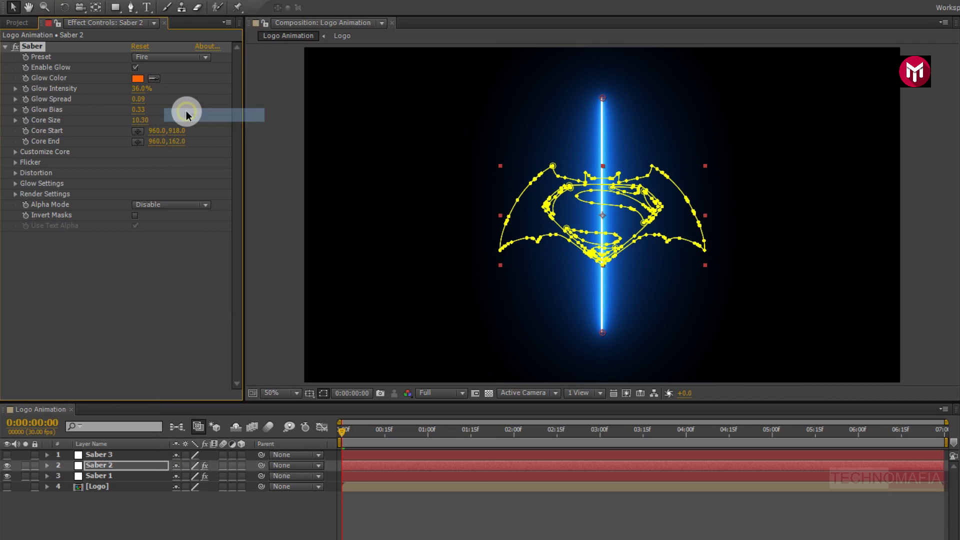
{"action": "left_click", "coordinate": [136, 90]}
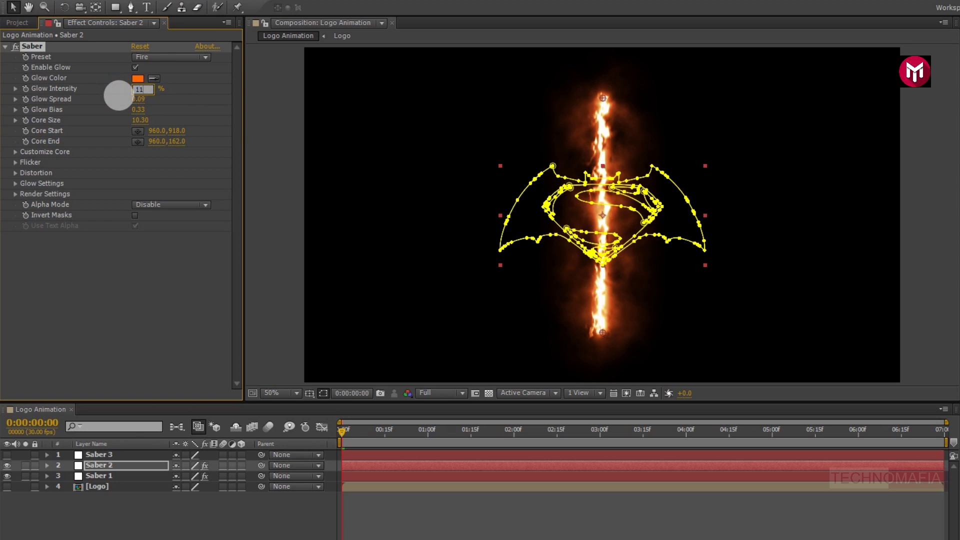
{"action": "type", "text": "11"}
{"action": "left_click", "coordinate": [118, 95]}
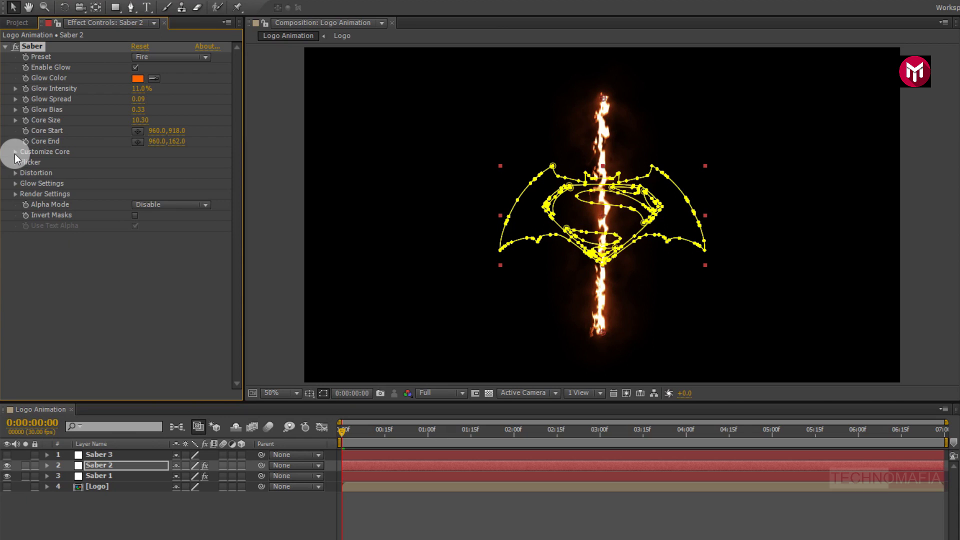
- Set the core type of Saber 2's effect to Layer Masks
{"action": "left_click", "coordinate": [14, 155]}
{"action": "left_click", "coordinate": [150, 162]}
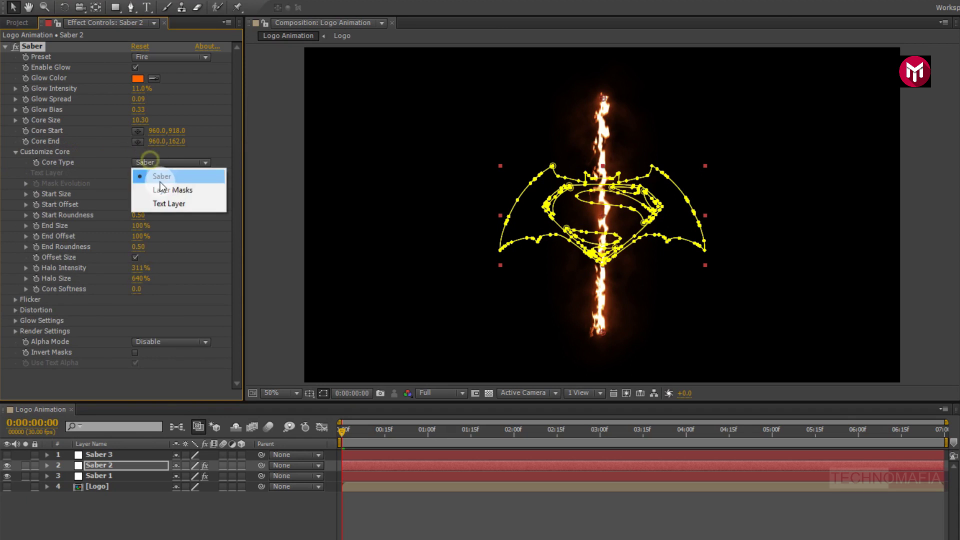
{"action": "left_click", "coordinate": [161, 190]}
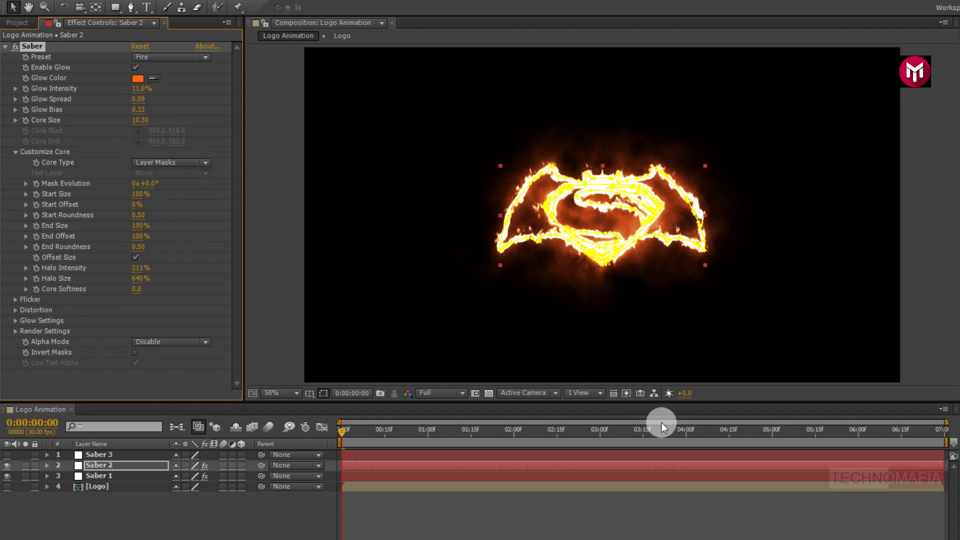
- Keyframe Saber 2's Start Offset from 100% at 0:00:04:00 to 0% at 0:00:06:00
{"action": "left_click", "coordinate": [688, 430]}
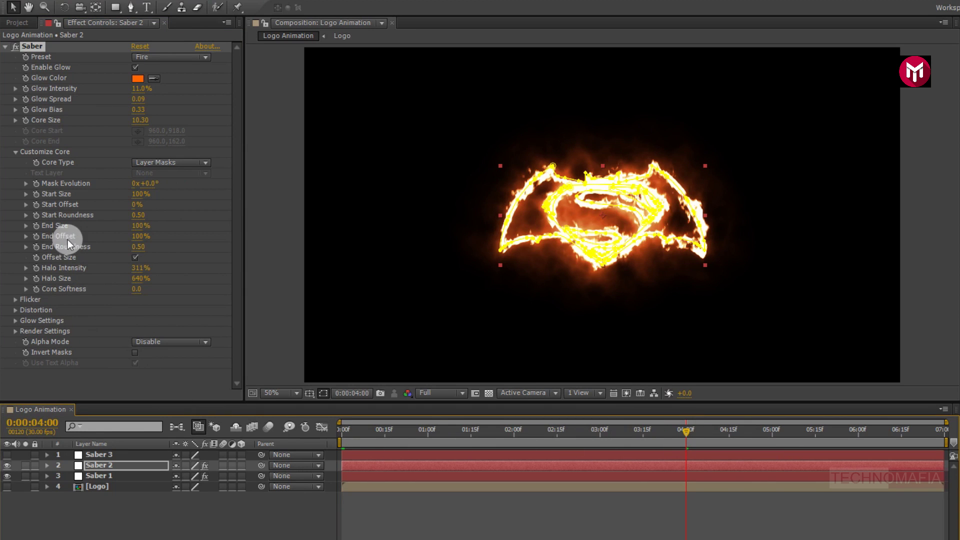
{"action": "left_click", "coordinate": [37, 205]}
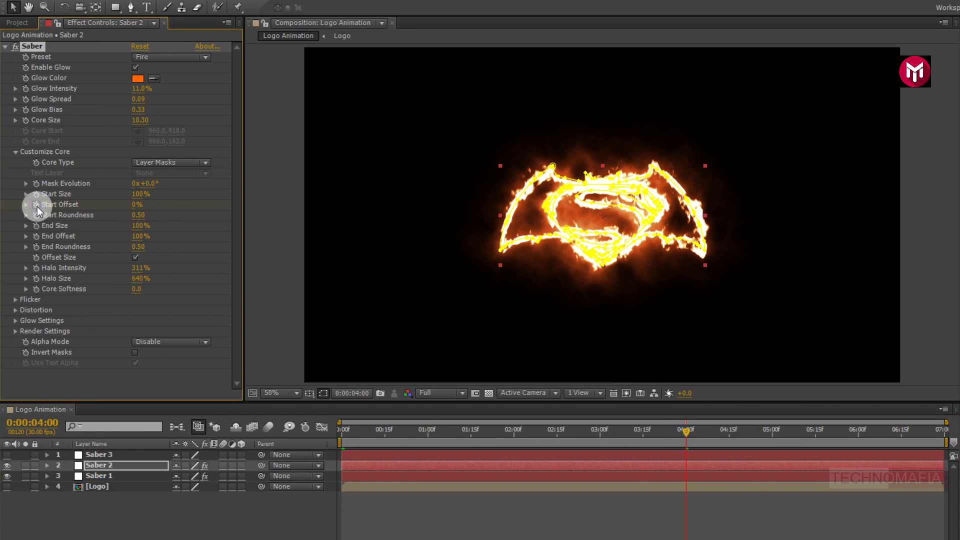
{"action": "left_click", "coordinate": [135, 206]}
{"action": "type", "text": "10"}
{"action": "key", "text": "Return"}
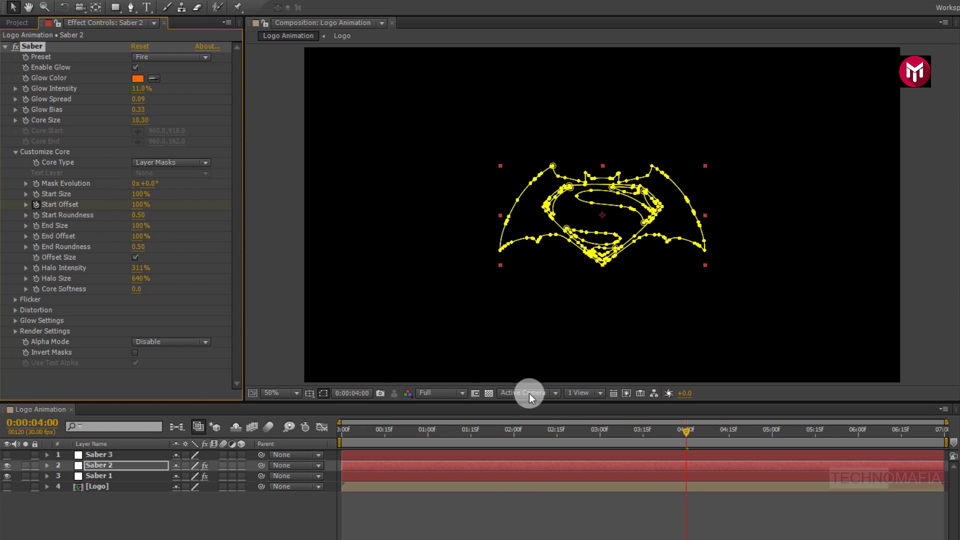
{"action": "left_click", "coordinate": [858, 430]}
{"action": "left_click_drag", "start_coordinate": [142, 212], "coordinate": [113, 220]}
- Reveal the Saber 2 layer's keyframes and apply Easy Ease to the Start Offset keyframe at 0:00:06:00
{"action": "key", "text": "u"}
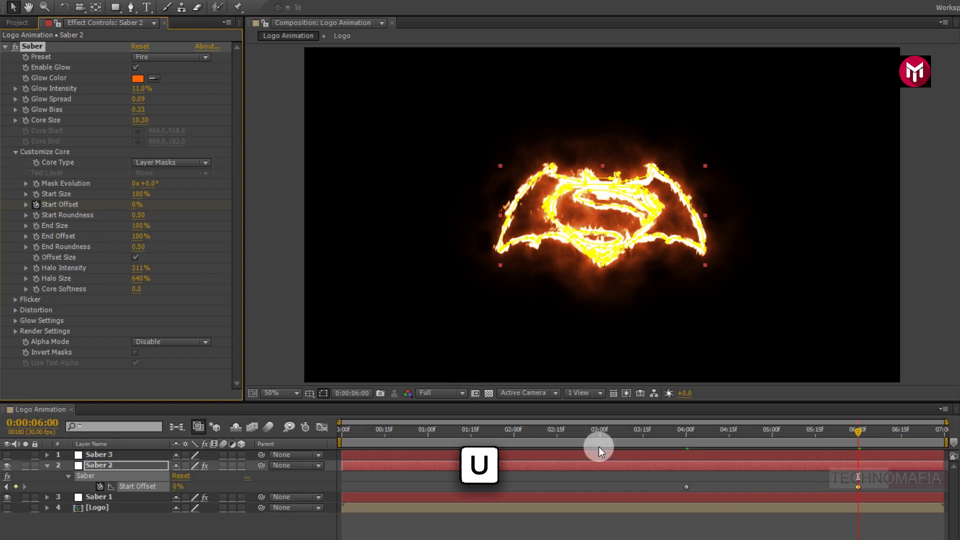
{"action": "right_click", "coordinate": [858, 486]}
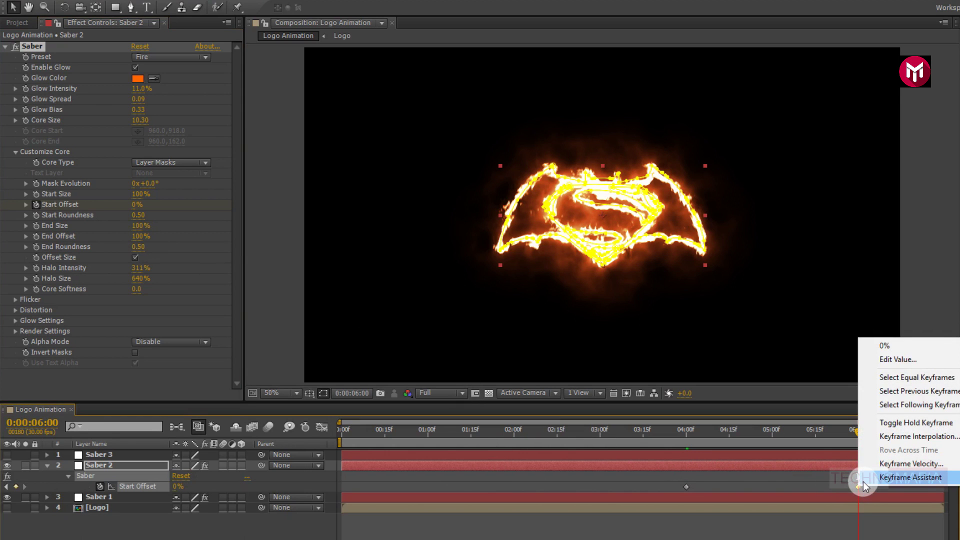
{"action": "mouse_move", "coordinate": [863, 479]}
{"action": "left_click", "coordinate": [717, 505]}
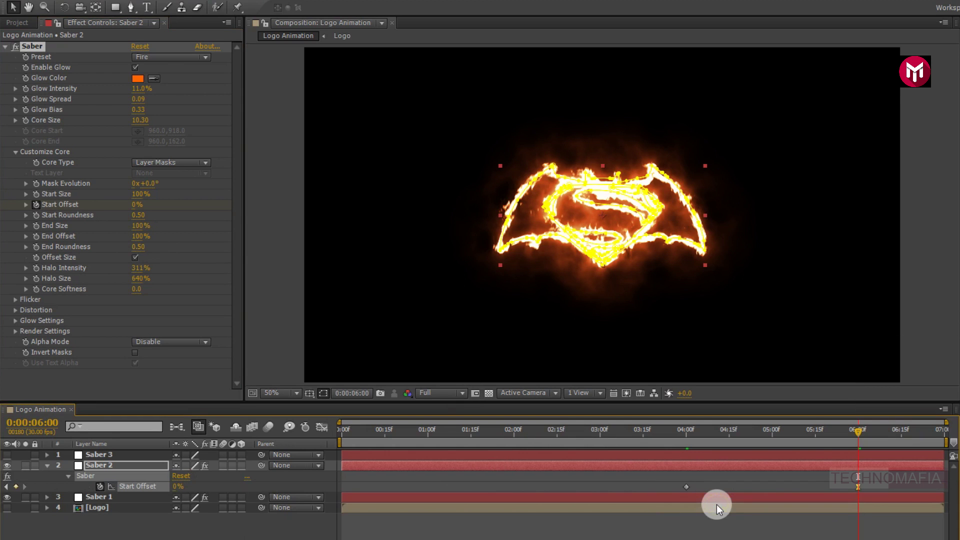
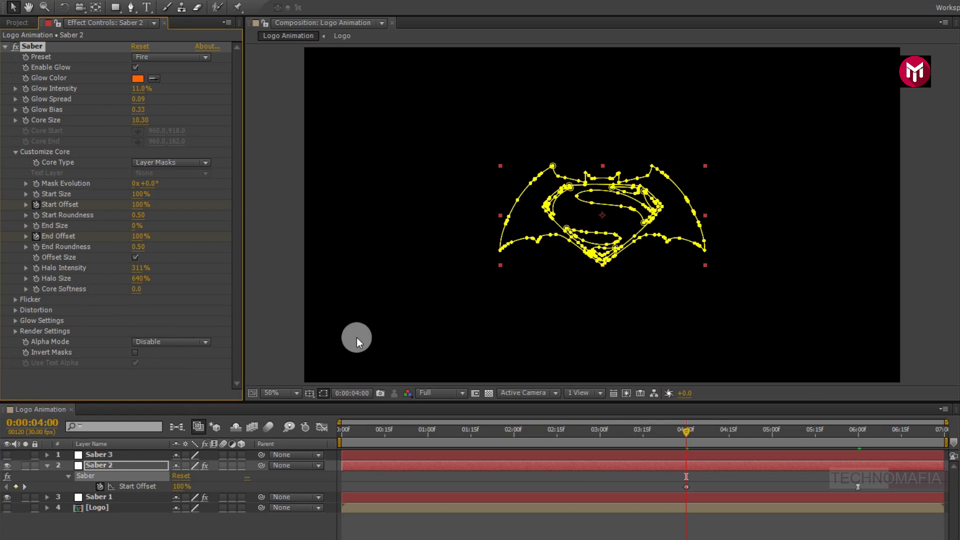
- Set Saber 2's End Offset to 0% at 0:00:06:29 and apply Easy Ease to that keyframe
{"action": "left_click", "coordinate": [944, 431]}
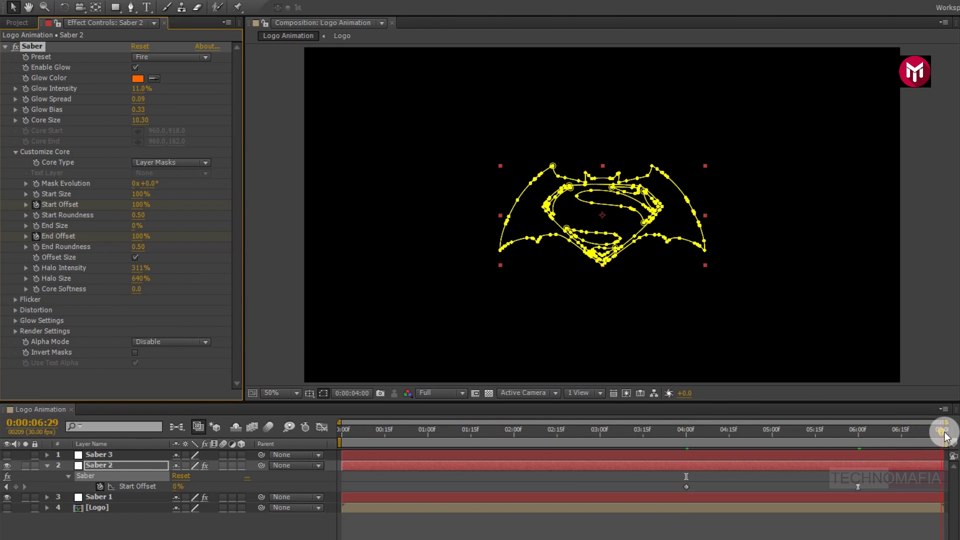
{"action": "mouse_move", "coordinate": [139, 249]}
{"action": "left_mouse_down"}
{"action": "mouse_move", "coordinate": [133, 235]}
{"action": "mouse_move", "coordinate": [121, 247]}
{"action": "left_mouse_up"}
{"action": "key", "text": "u"}
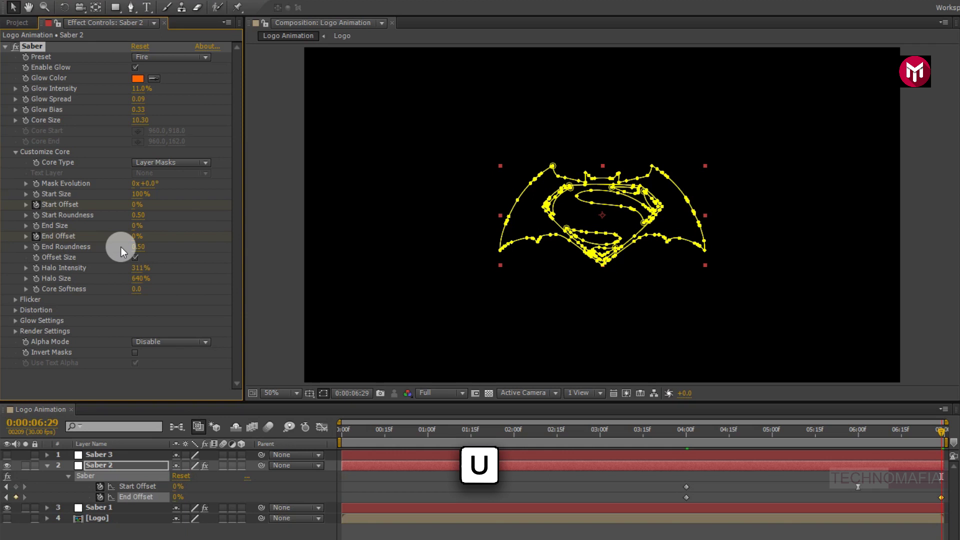
{"action": "right_click", "coordinate": [941, 498]}
{"action": "mouse_move", "coordinate": [945, 490]}
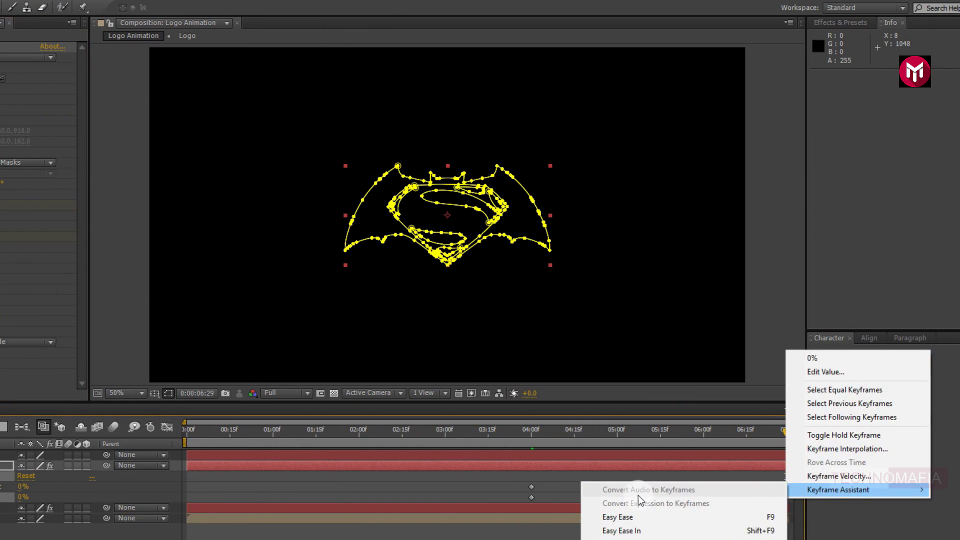
{"action": "left_click", "coordinate": [631, 517]}
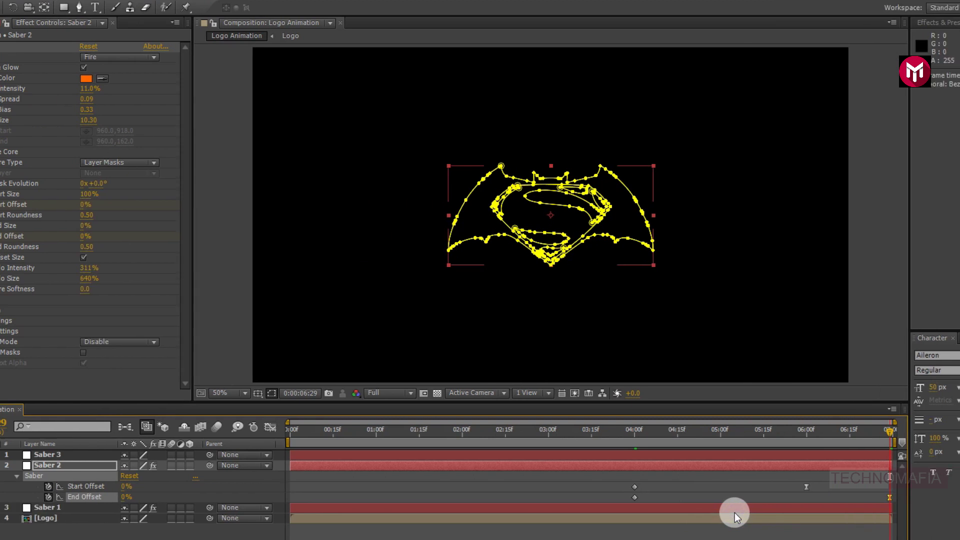
- Keyframe Saber 2's Core Size from 10.30 at 0:00:06:00 to 0 at 0:00:06:29
{"action": "left_click", "coordinate": [800, 428]}
{"action": "left_click_drag", "start_coordinate": [800, 428], "coordinate": [811, 430]}
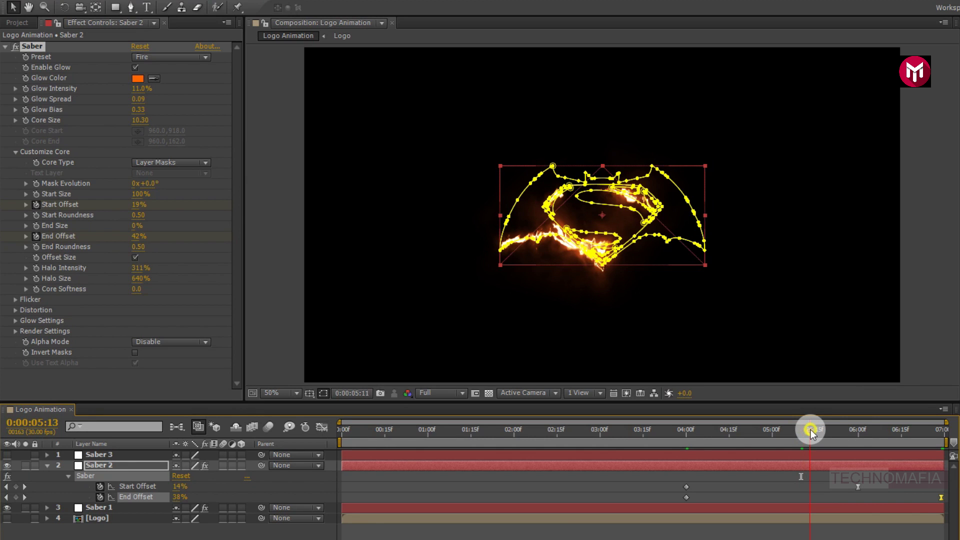
{"action": "left_click", "coordinate": [858, 430]}
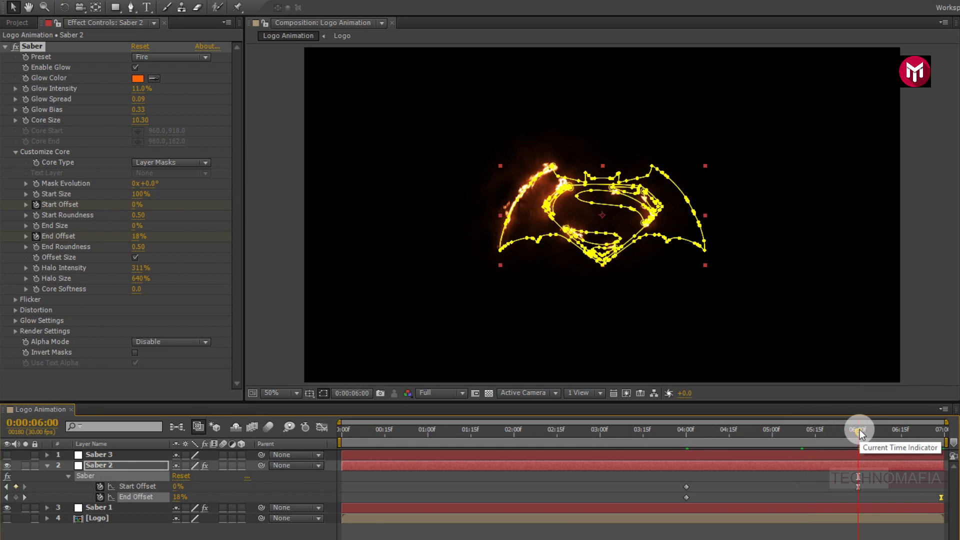
{"action": "left_click", "coordinate": [26, 122]}
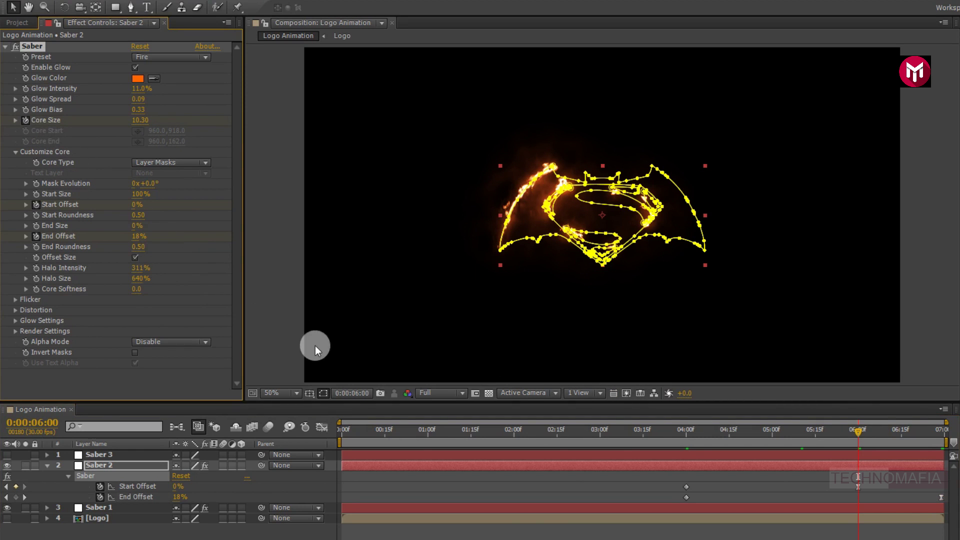
{"action": "left_click", "coordinate": [944, 431]}
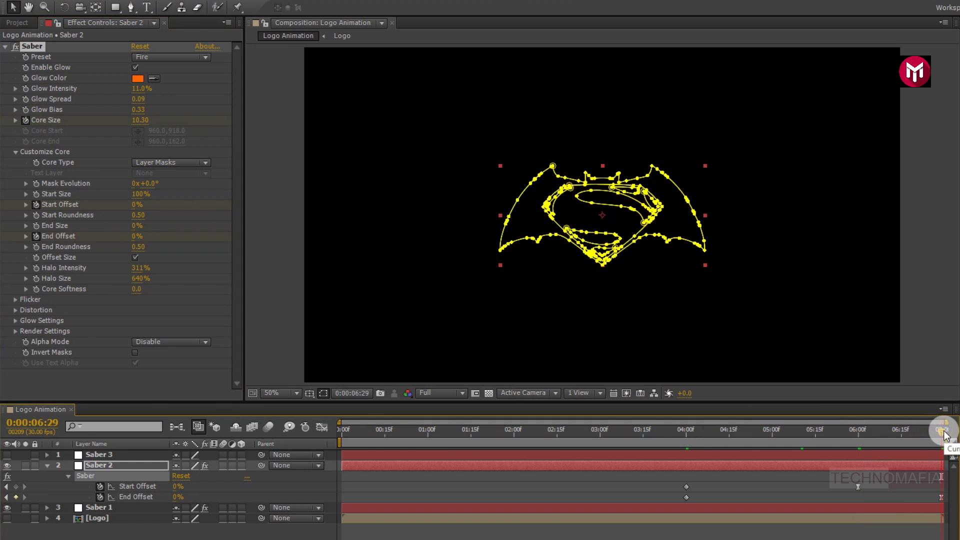
{"action": "left_click", "coordinate": [140, 122]}
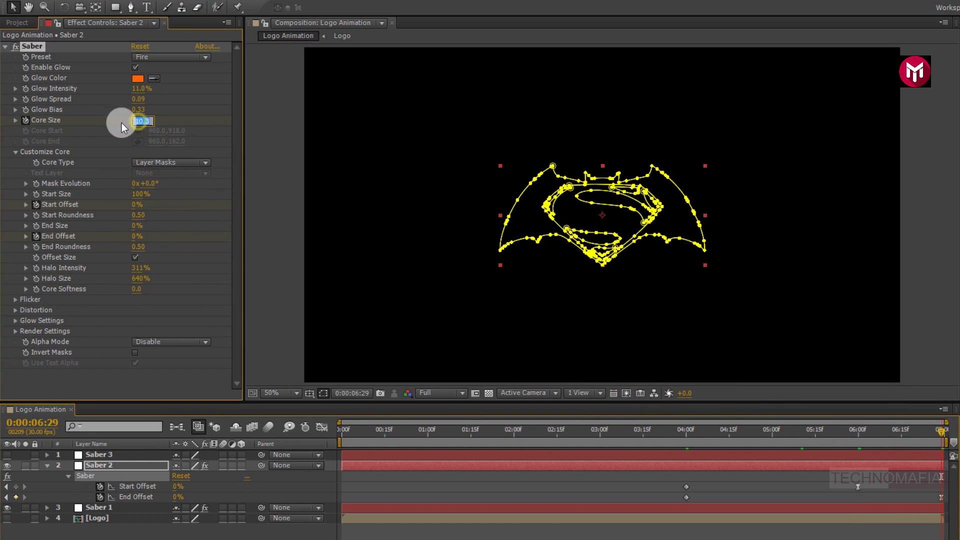
{"action": "type", "text": "0"}
{"action": "key", "text": "Return"}
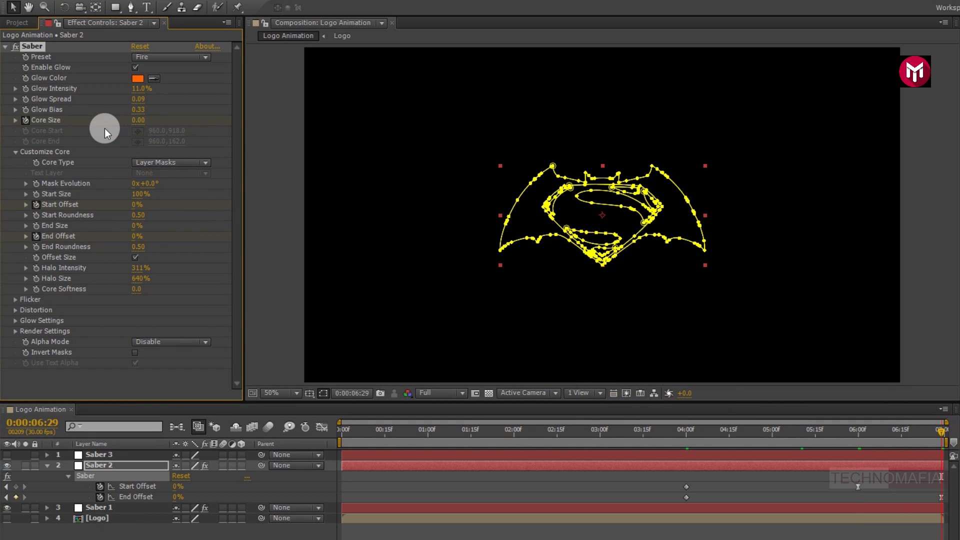
- Set the Composite Settings in the render settings of Saber 2's effect to Transparent
{"action": "left_click", "coordinate": [17, 332]}
{"action": "scroll", "coordinate": [17, 331], "scroll_direction": "down", "scroll_amount": 2}
{"action": "scroll", "coordinate": [17, 331], "scroll_direction": "down", "scroll_amount": 1}
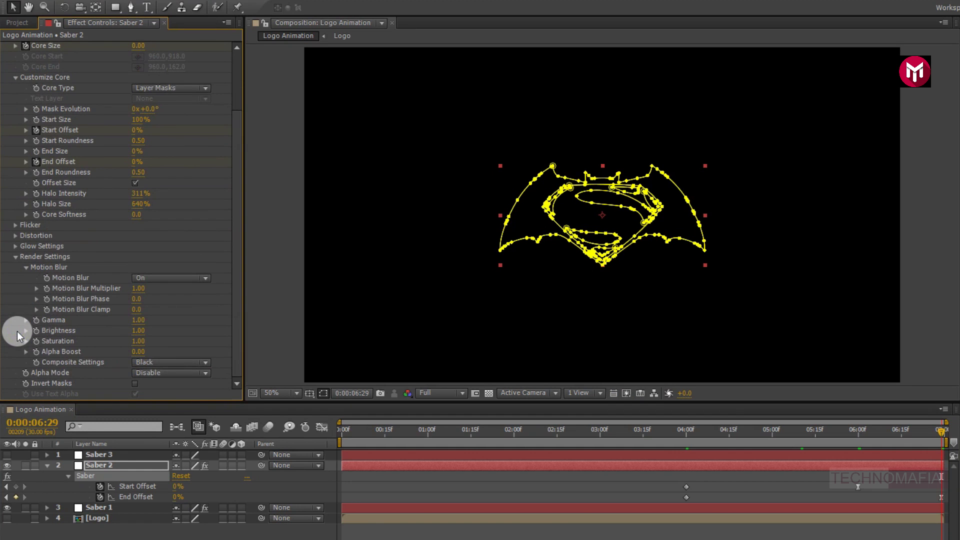
{"action": "left_click", "coordinate": [146, 363]}
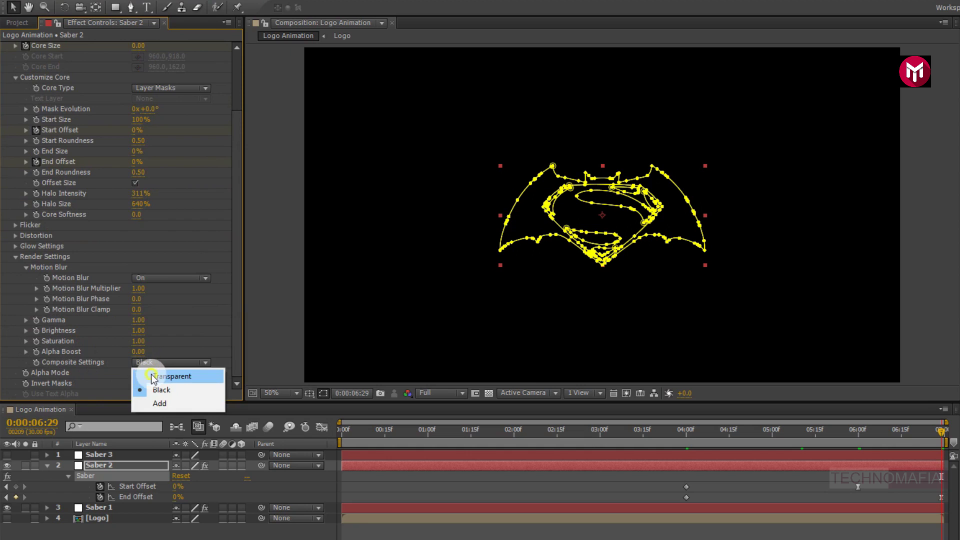
{"action": "left_click", "coordinate": [151, 373]}
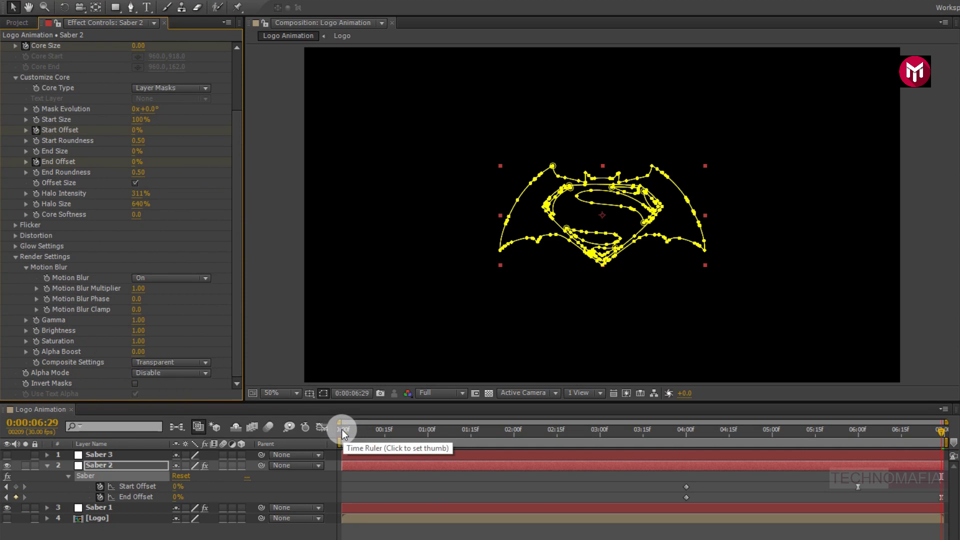
- Preview the animation of the Saber layers from the start of the composition
{"action": "left_click", "coordinate": [341, 429]}
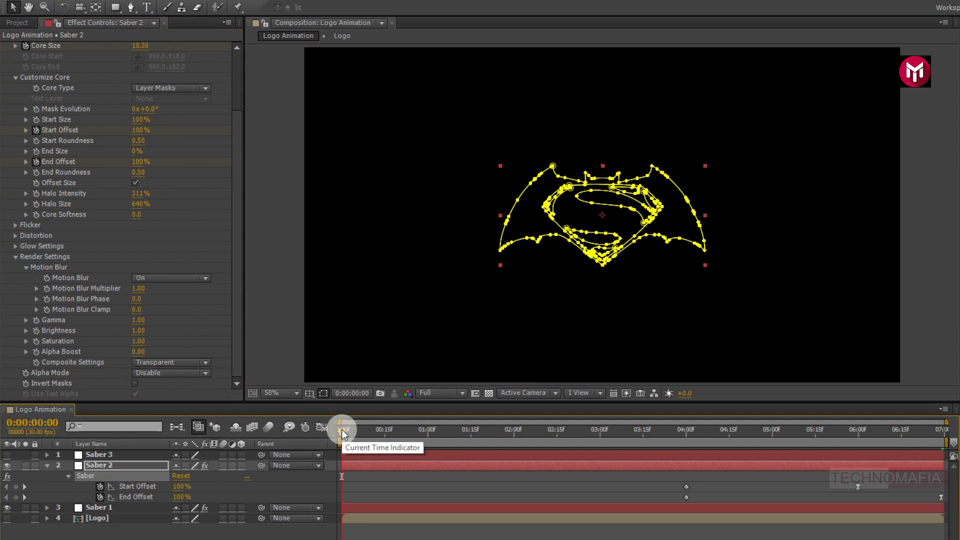
{"action": "key", "text": "space"}
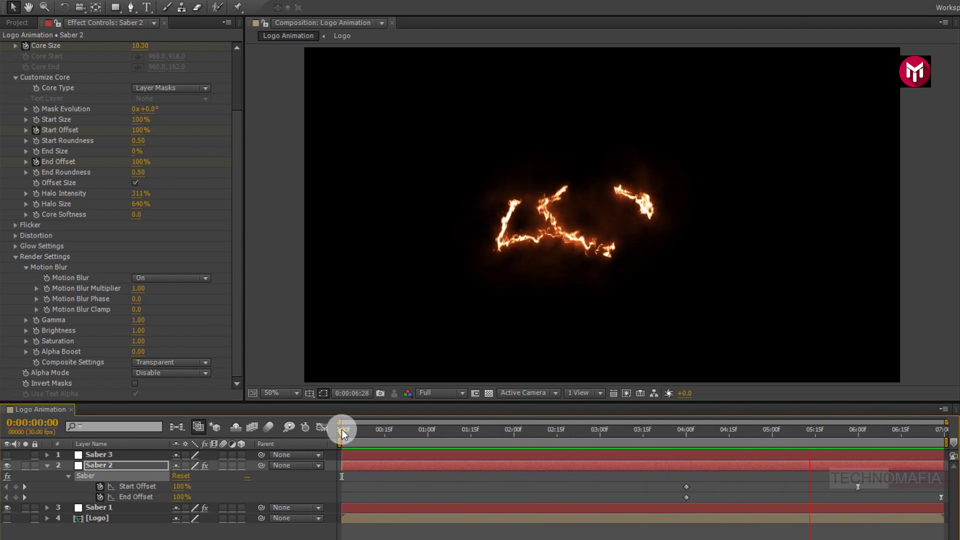
{"action": "key", "text": "space"}
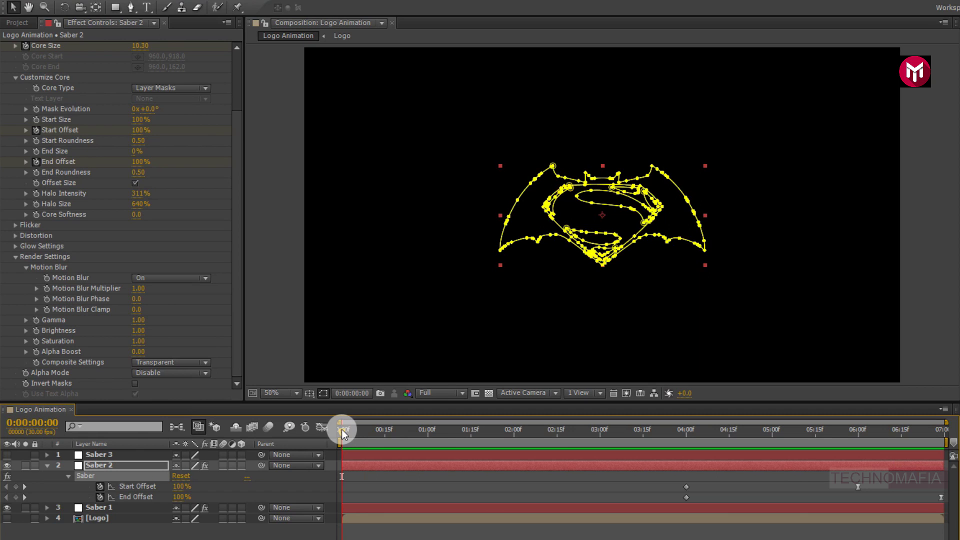
- Collapse Saber 2's keyframes, make the Saber 3 layer visible and apply the Video Copilot Saber effect to it
{"action": "left_click", "coordinate": [47, 466]}
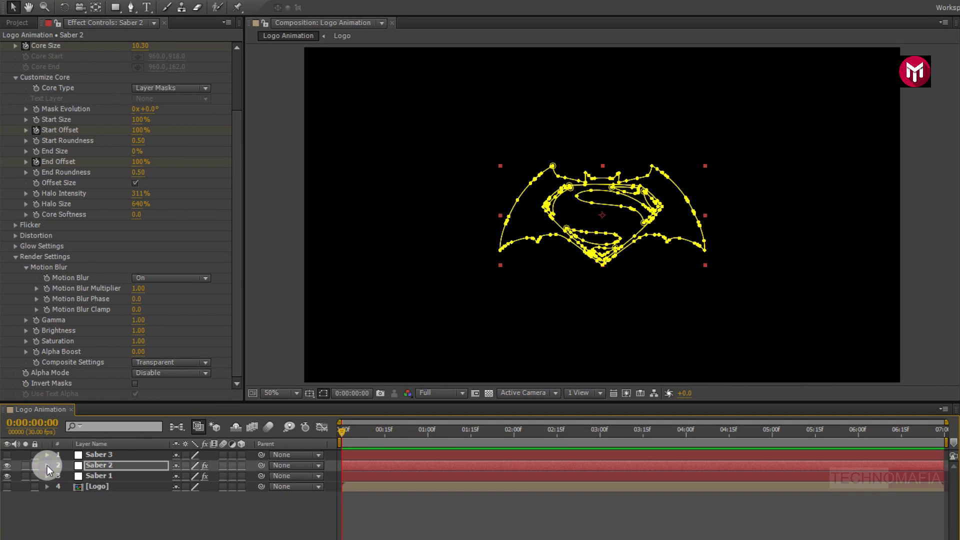
{"action": "left_click", "coordinate": [92, 457]}
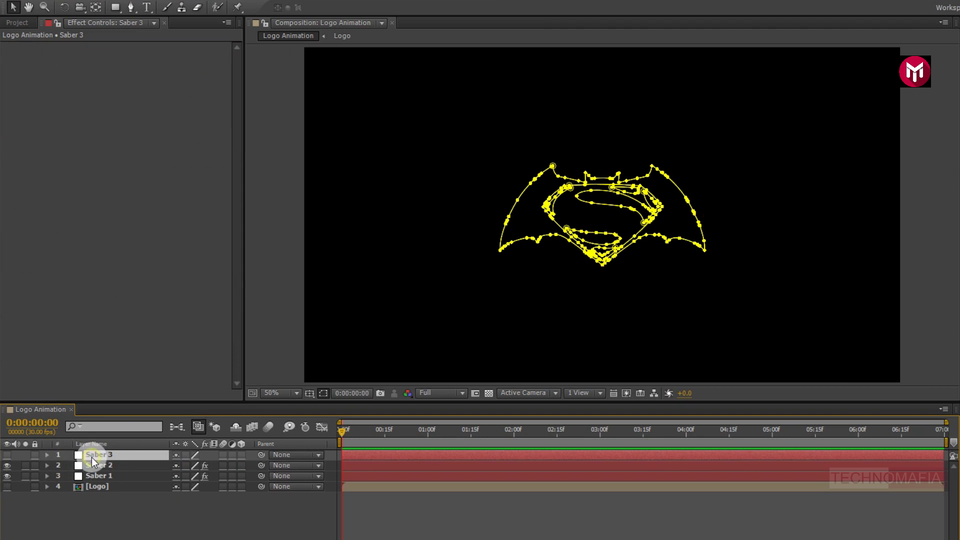
{"action": "left_click", "coordinate": [7, 454]}
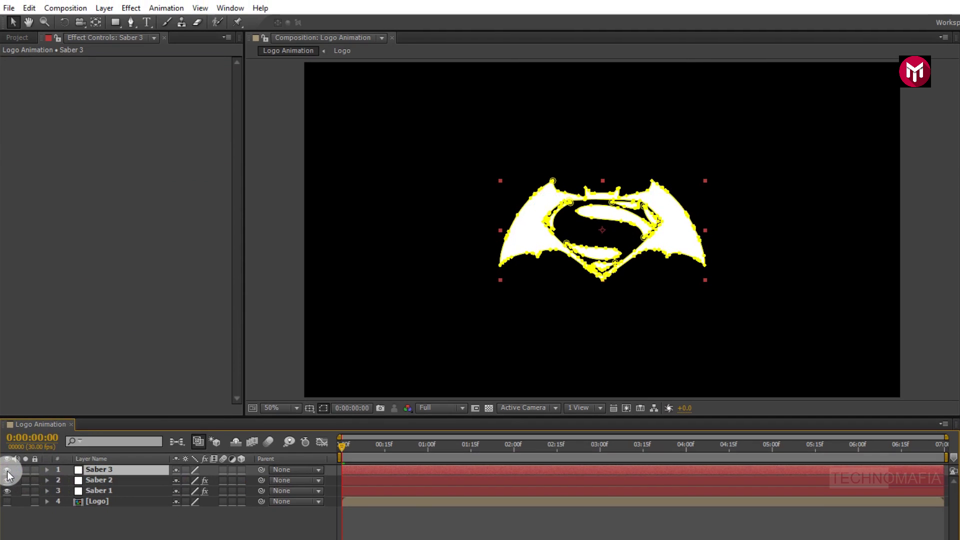
{"action": "left_click", "coordinate": [8, 479]}
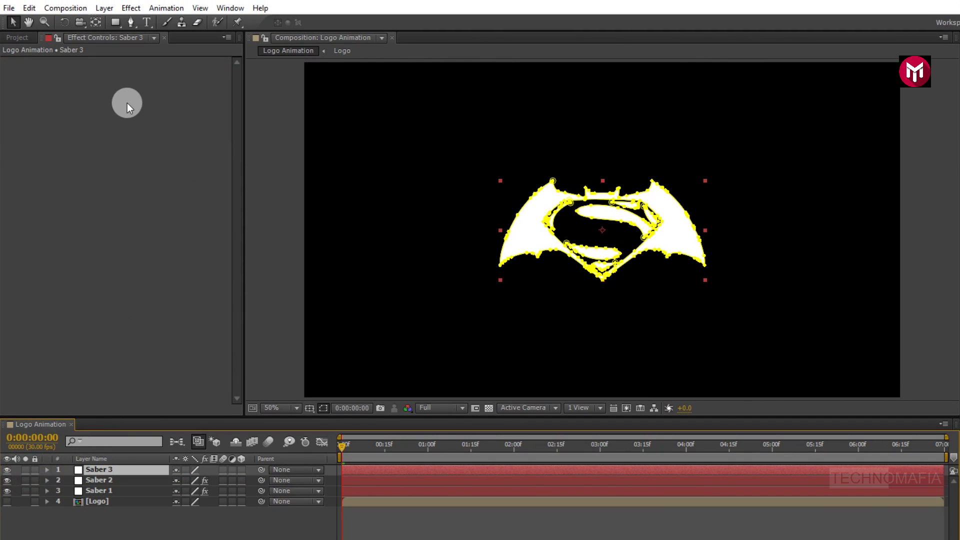
{"action": "left_click", "coordinate": [131, 7]}
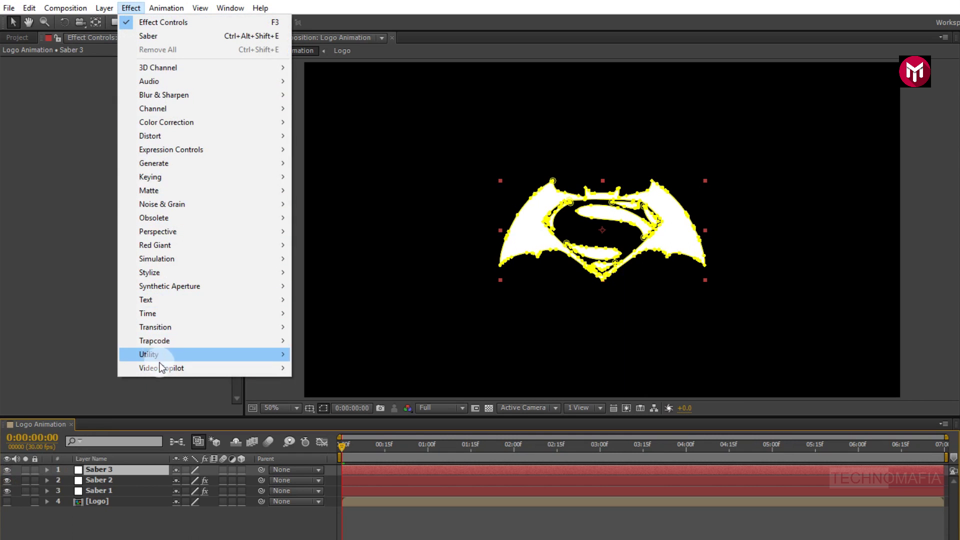
{"action": "mouse_move", "coordinate": [161, 370]}
{"action": "left_click", "coordinate": [296, 370]}
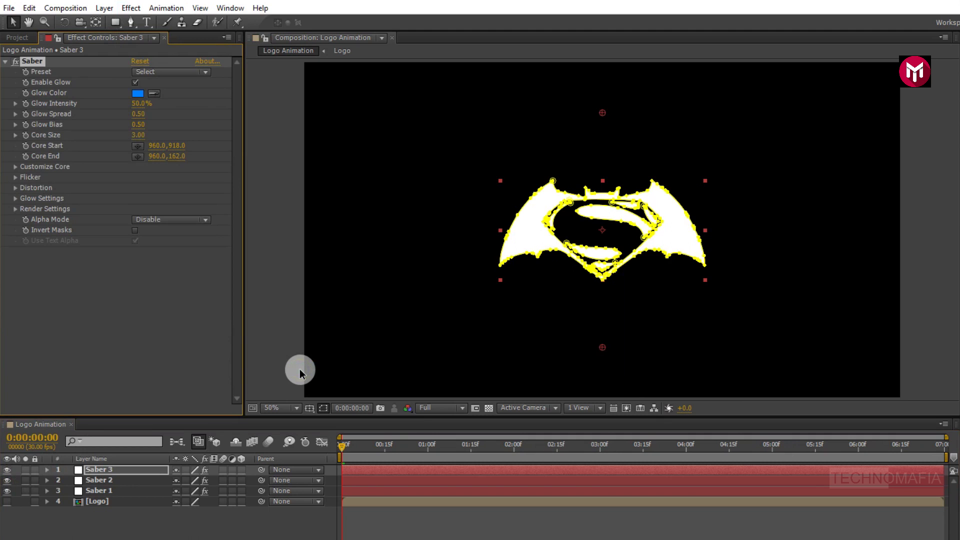
- Choose the Simple Orange preset for Saber 3's effect and set its core type to Layer Masks
{"action": "left_click", "coordinate": [154, 57]}
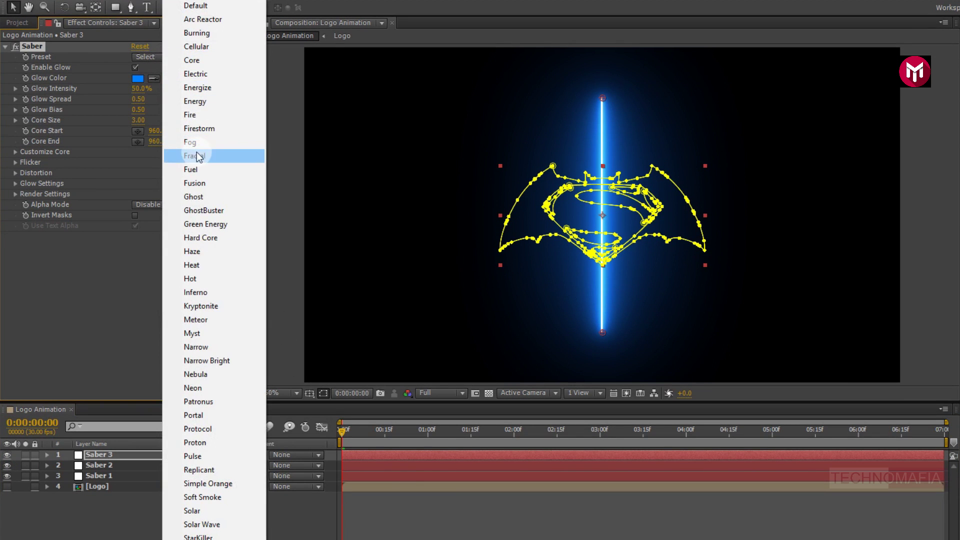
{"action": "left_click", "coordinate": [235, 483]}
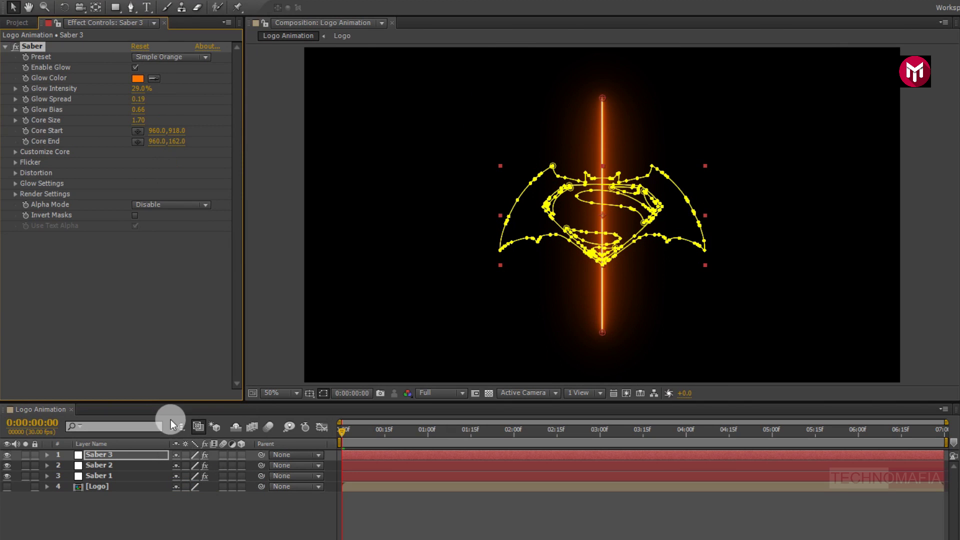
{"action": "left_click", "coordinate": [15, 152]}
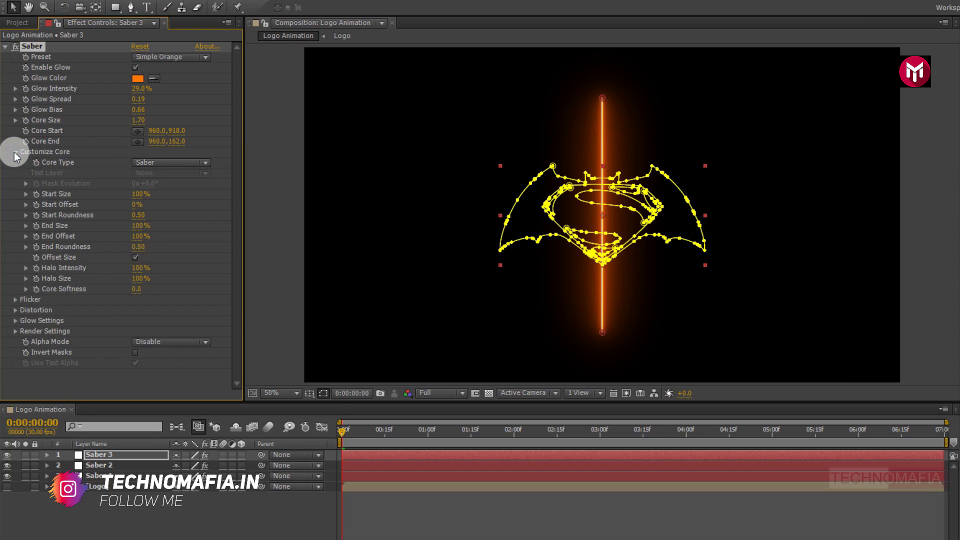
{"action": "left_click", "coordinate": [151, 162]}
{"action": "left_click", "coordinate": [156, 189]}
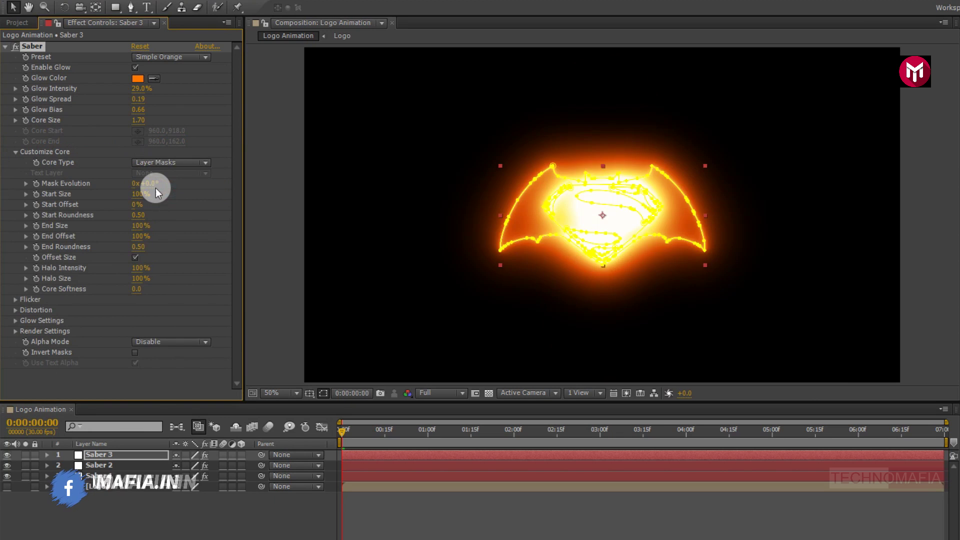
- Set the Glow Intensity of Saber 3's effect to 15%
{"action": "left_click", "coordinate": [138, 89]}
{"action": "type", "text": "15"}
{"action": "key", "text": "Return"}
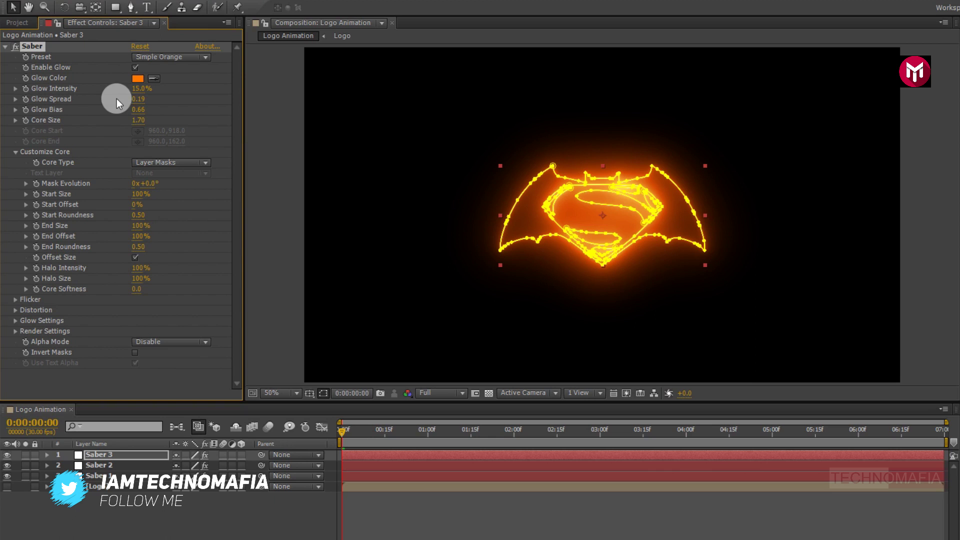
- Keyframe Saber 3's Start Offset from 100% at 0:00:00:05 to 0% at 0:00:04:00
{"action": "left_click", "coordinate": [352, 430]}
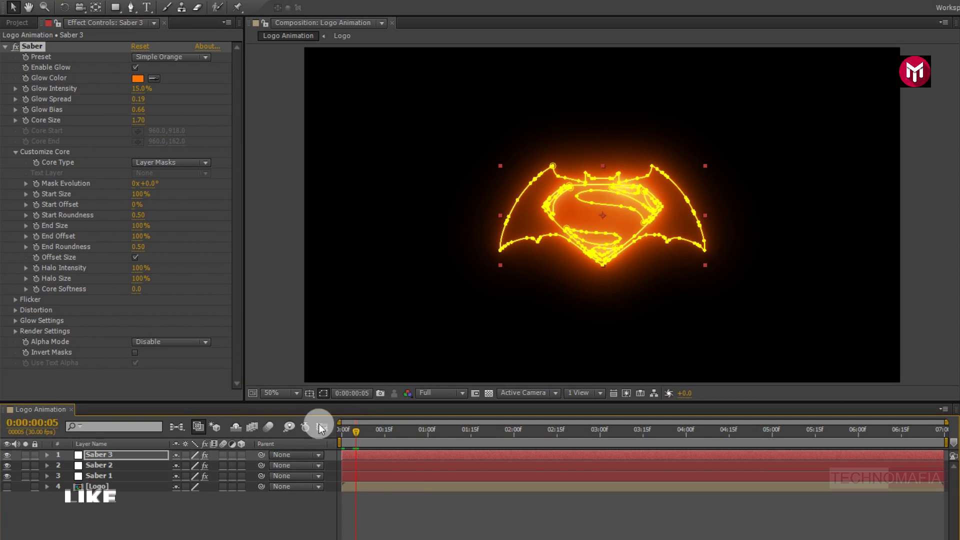
{"action": "left_click", "coordinate": [37, 205]}
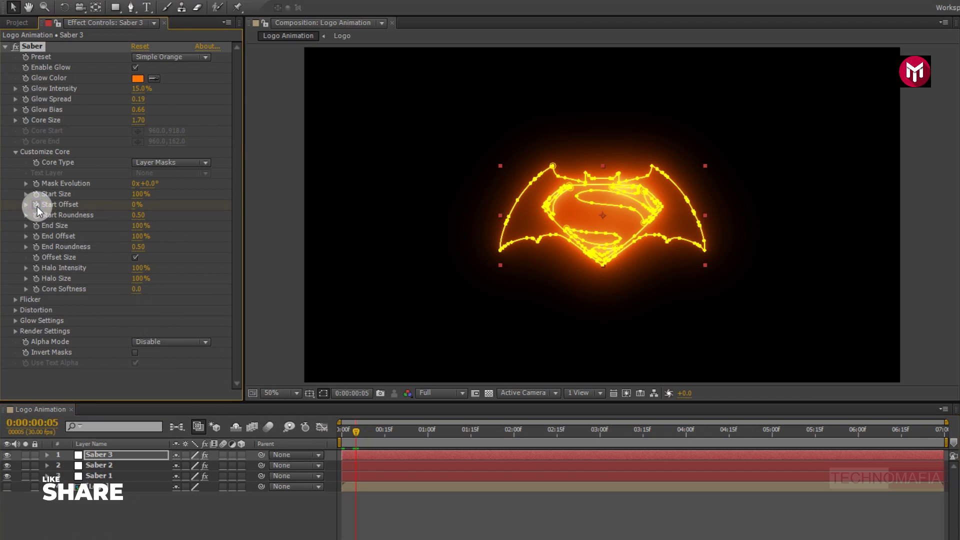
{"action": "left_click", "coordinate": [134, 205]}
{"action": "type", "text": "100"}
{"action": "key", "text": "Return"}
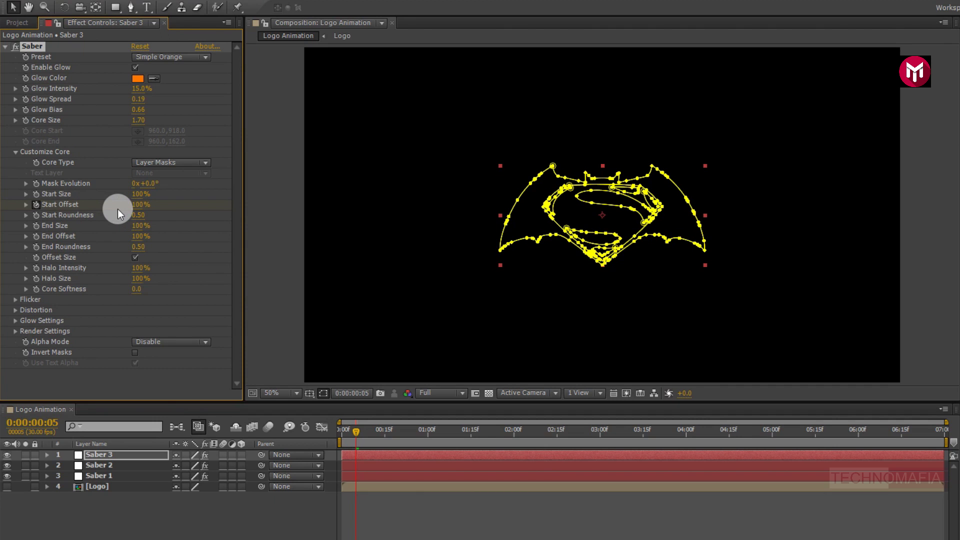
{"action": "left_click", "coordinate": [686, 430]}
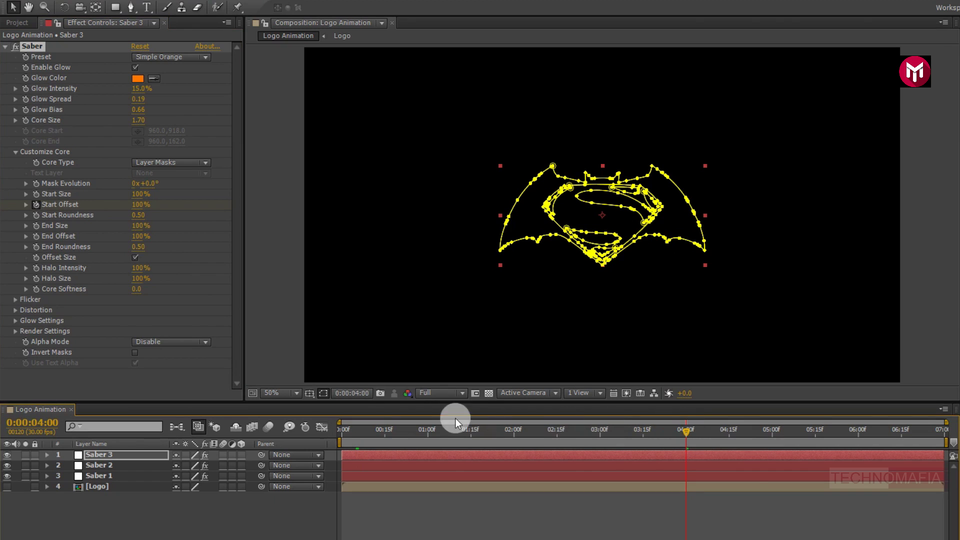
{"action": "left_click", "coordinate": [141, 205]}
{"action": "type", "text": "0"}
{"action": "key", "text": "Return"}
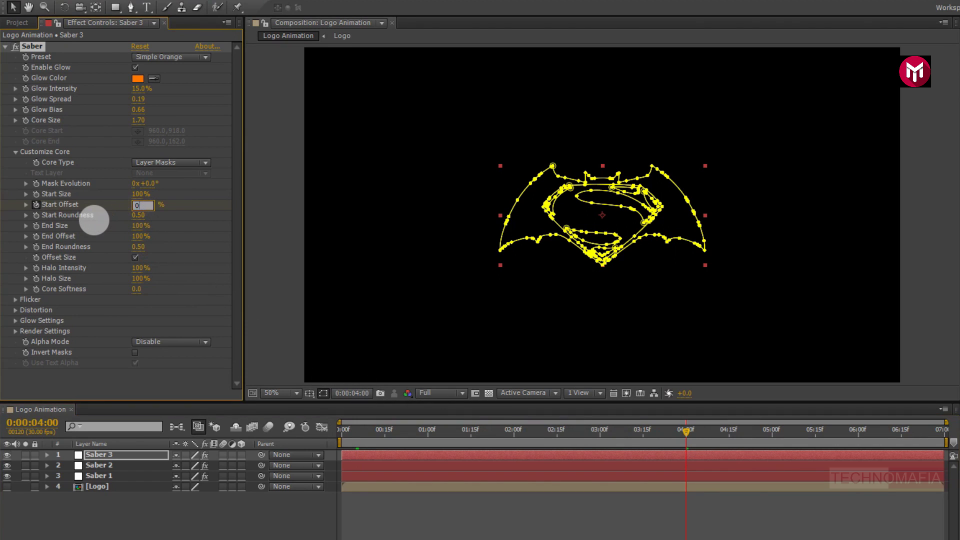
- Reveal the Saber 3 layer's keyframes and apply Easy Ease to the Start Offset keyframe at 0:00:04:00
{"action": "key", "text": "u"}
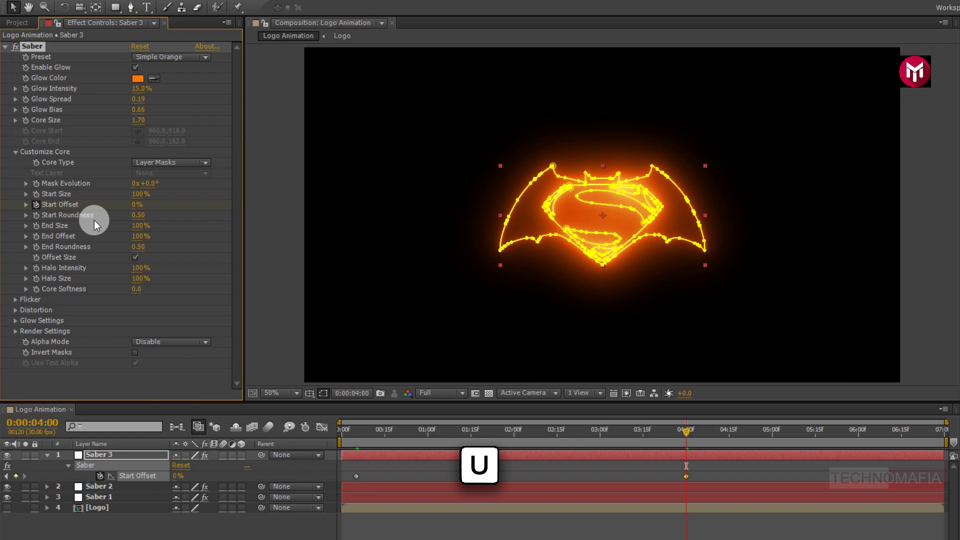
{"action": "right_click", "coordinate": [685, 475]}
{"action": "mouse_move", "coordinate": [701, 469]}
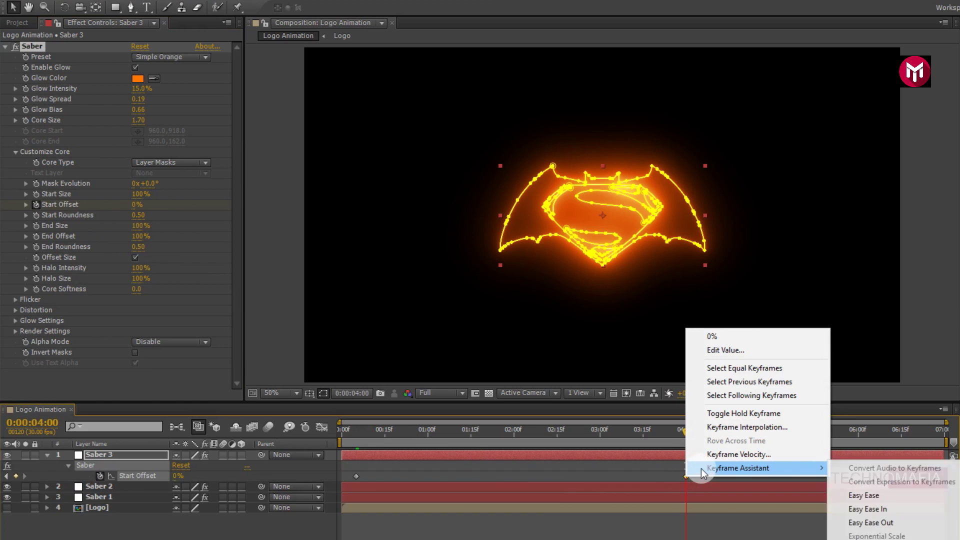
{"action": "left_click", "coordinate": [849, 495]}
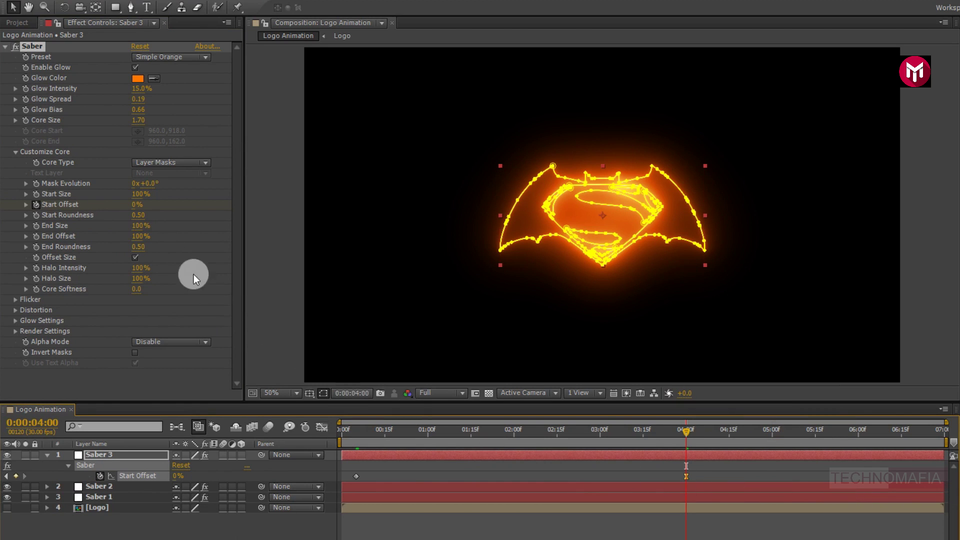
- Try an End Size of 0% for the core of Saber 3's effect
{"action": "left_click", "coordinate": [143, 229]}
{"action": "type", "text": "0"}
{"action": "left_click", "coordinate": [179, 236]}
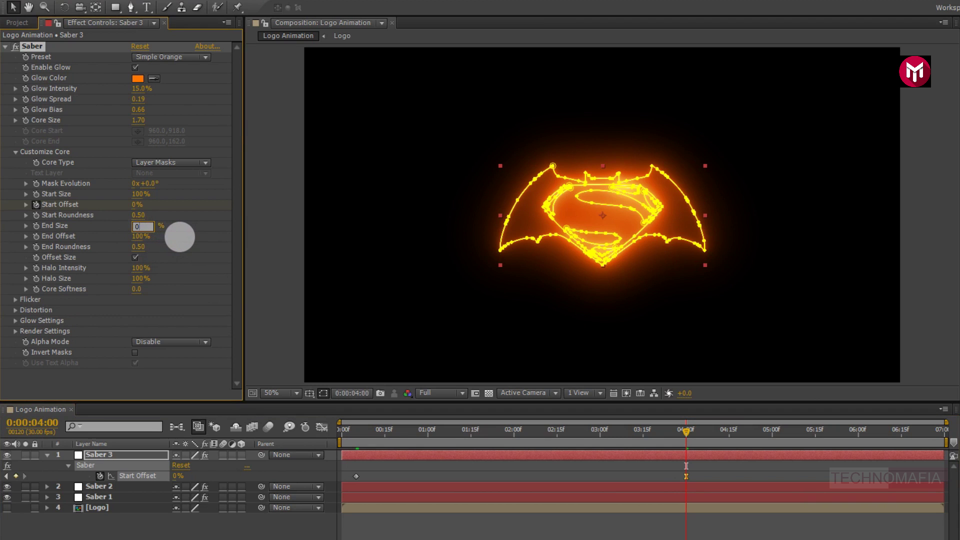
- Set the End Size of Saber 3's effect to 150%
{"action": "left_click", "coordinate": [134, 226]}
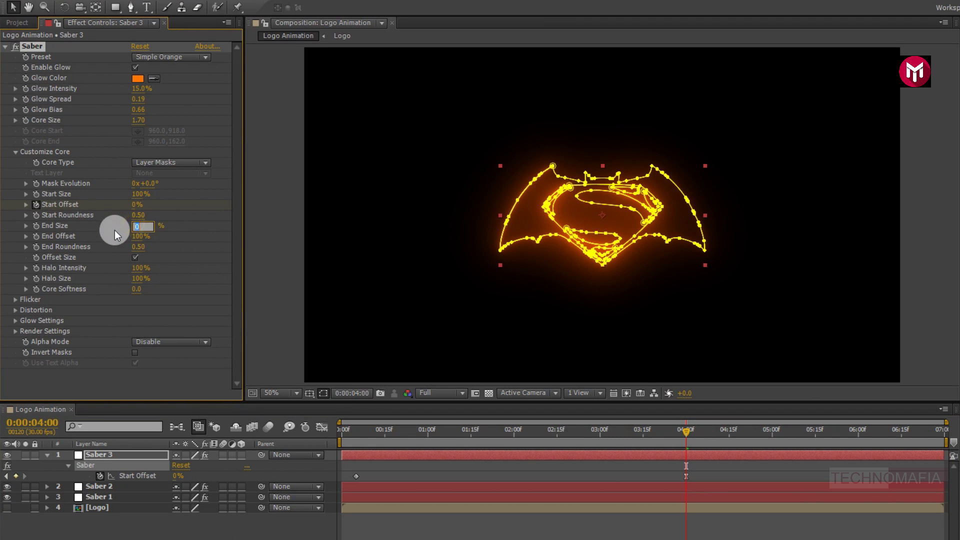
{"action": "type", "text": "150"}
{"action": "key", "text": "Return"}
- Keyframe Saber 3's Core Size from 1.70 at 0:00:00:05 to 1.50 at 0:00:02:15
{"action": "left_click", "coordinate": [356, 430]}
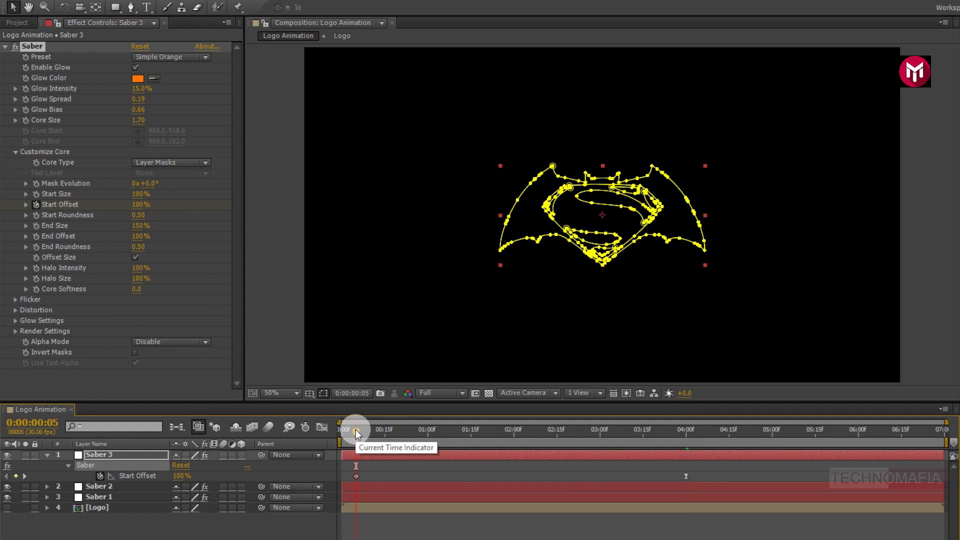
{"action": "left_click", "coordinate": [26, 122]}
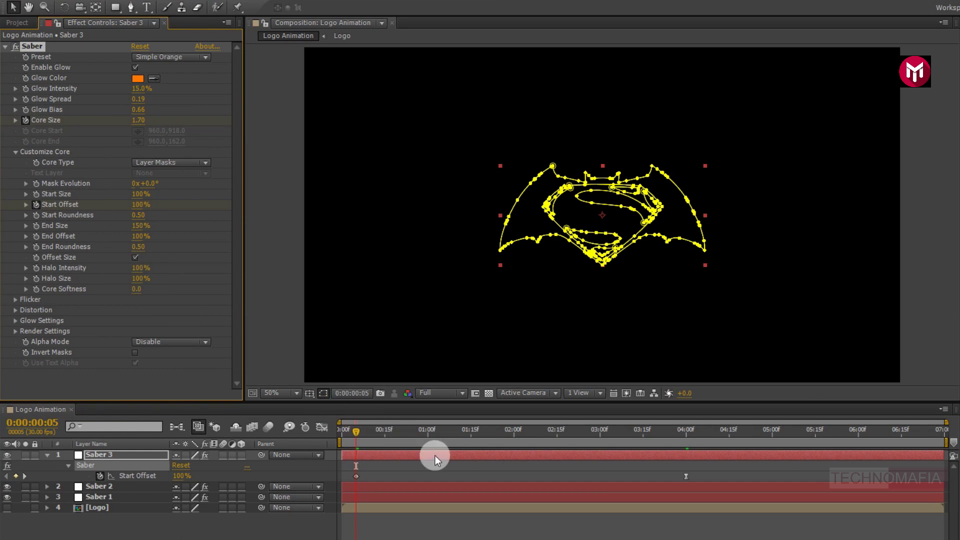
{"action": "left_click", "coordinate": [557, 431]}
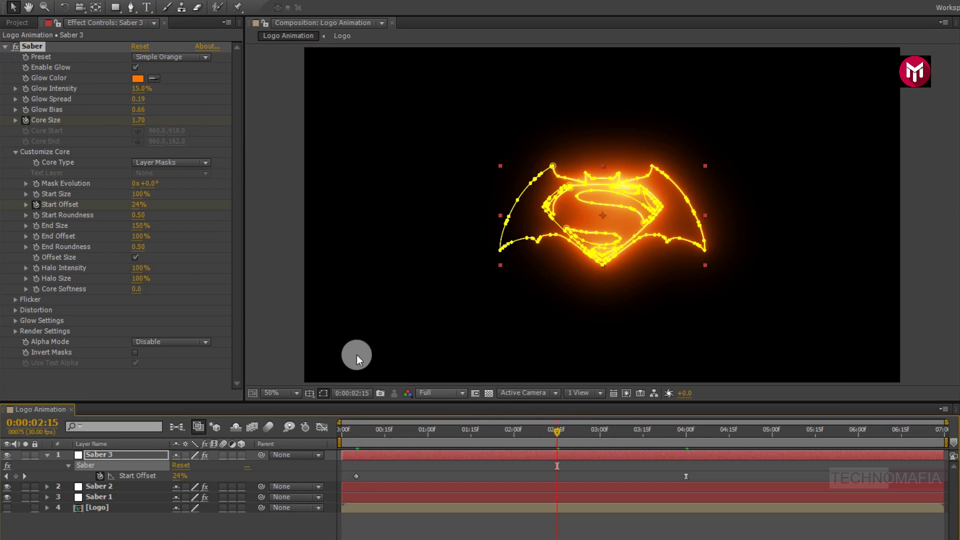
{"action": "left_click", "coordinate": [138, 120]}
{"action": "type", "text": "1.5"}
{"action": "key", "text": "Return"}
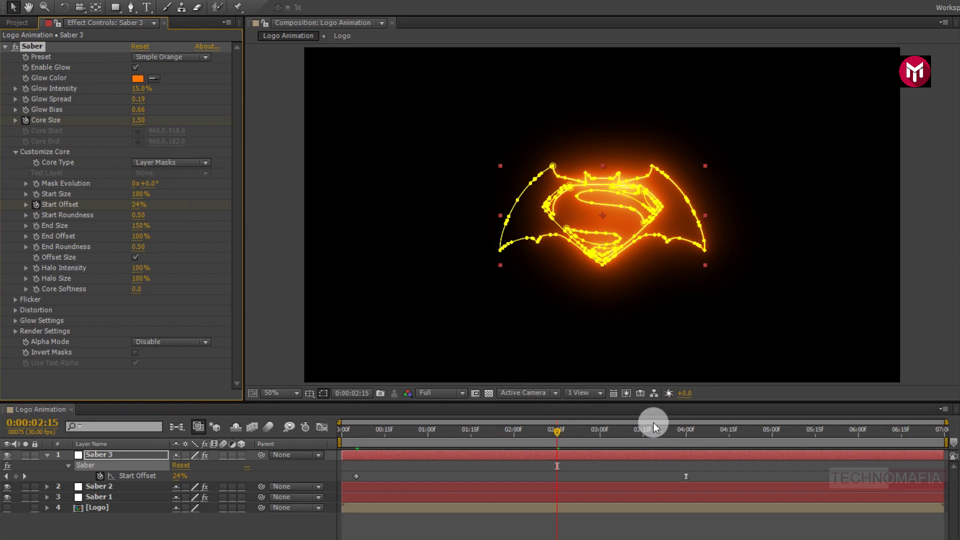
- Add Core Size keyframes to Saber 3 with 3.00 at 0:00:04:10 and 0.00 at 0:00:06:10
{"action": "left_click", "coordinate": [715, 430]}
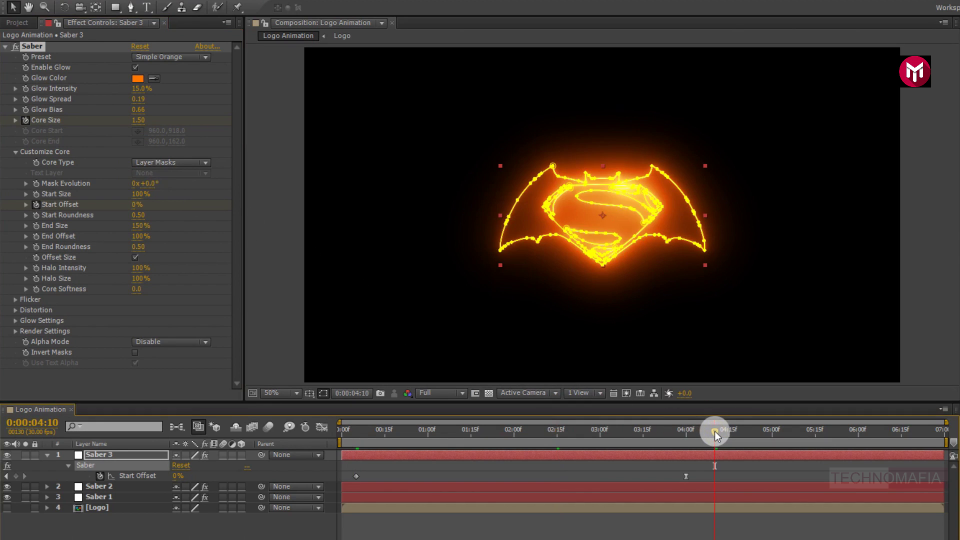
{"action": "left_click", "coordinate": [142, 121]}
{"action": "type", "text": "3"}
{"action": "key", "text": "Return"}
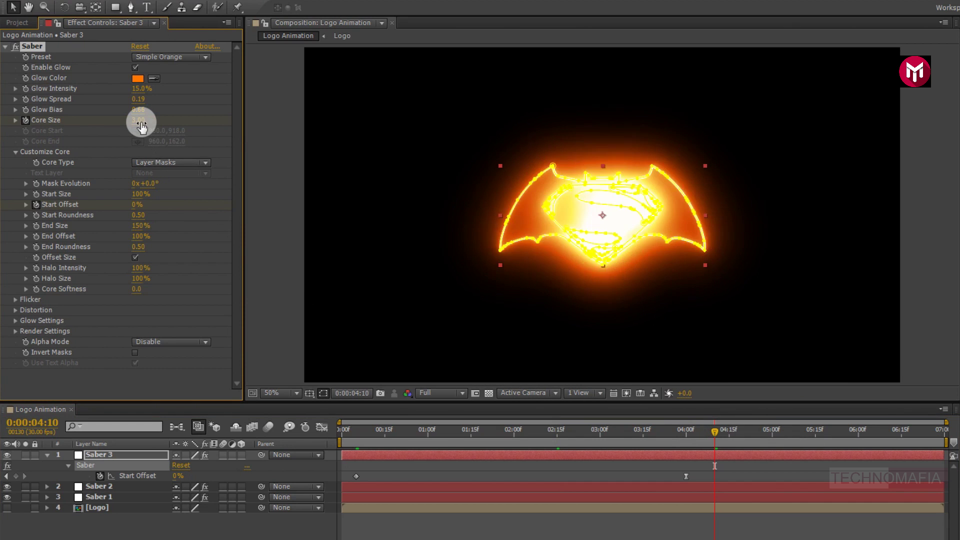
{"action": "left_click", "coordinate": [685, 418]}
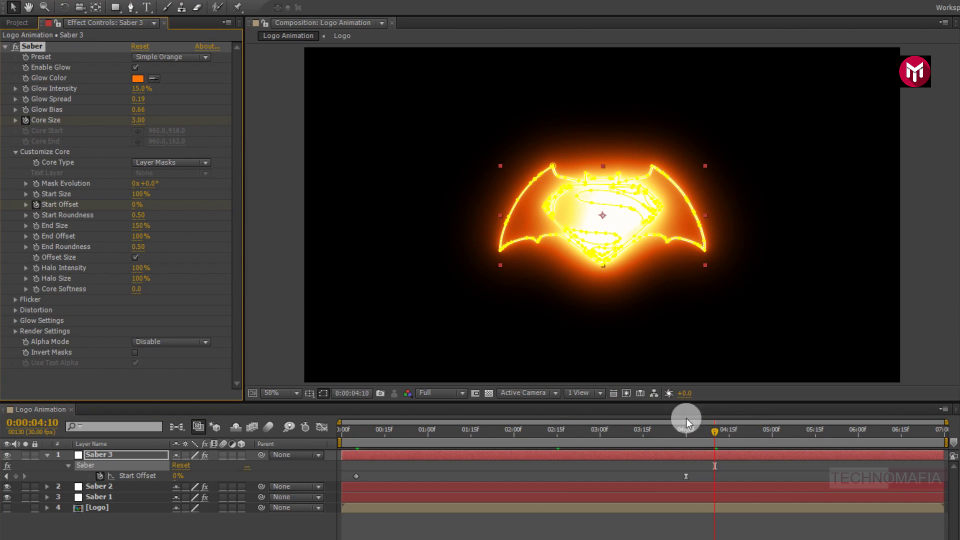
{"action": "left_click", "coordinate": [871, 434]}
{"action": "left_click_drag", "start_coordinate": [872, 434], "coordinate": [886, 431]}
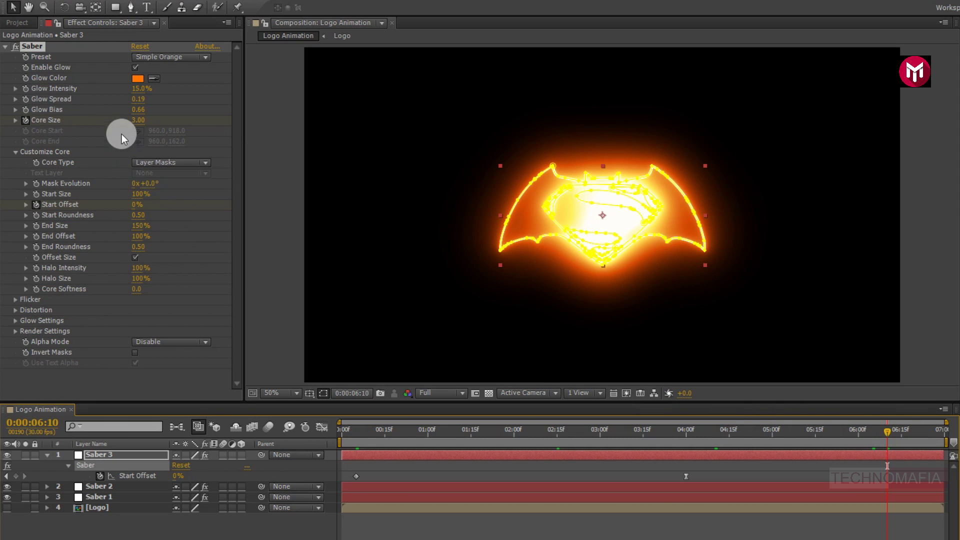
{"action": "left_click", "coordinate": [136, 120]}
{"action": "type", "text": "0"}
{"action": "key", "text": "Return"}
- Reveal the Saber 3 layer's keyframes and apply Easy Ease to the Core Size keyframe at 0:00:06:10
{"action": "key", "text": "u"}
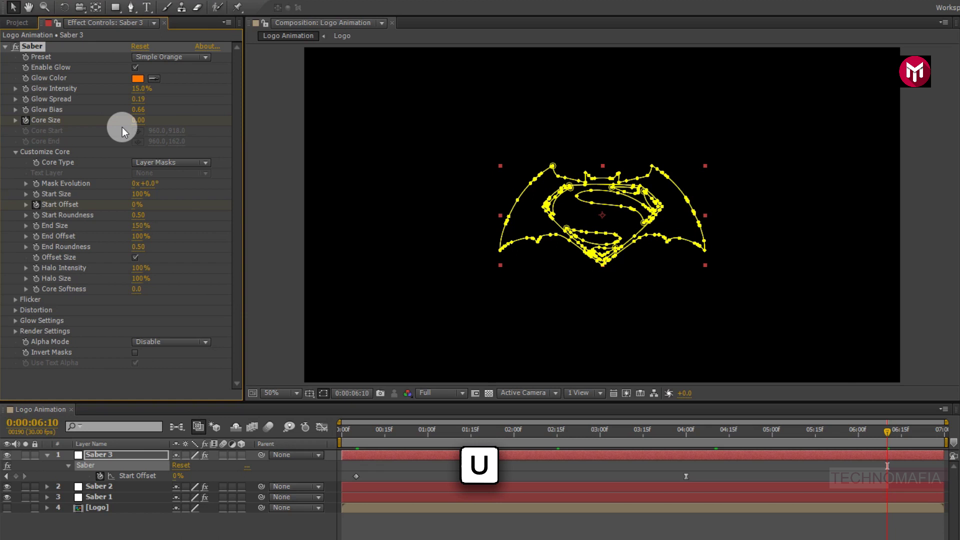
{"action": "key", "text": "u"}
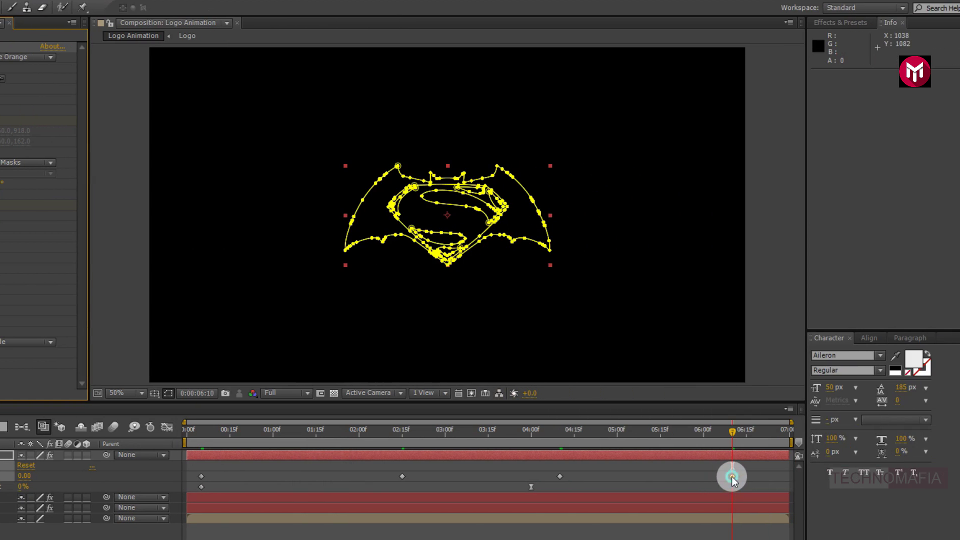
{"action": "right_click", "coordinate": [731, 476]}
{"action": "mouse_move", "coordinate": [743, 470]}
{"action": "left_click", "coordinate": [602, 490]}
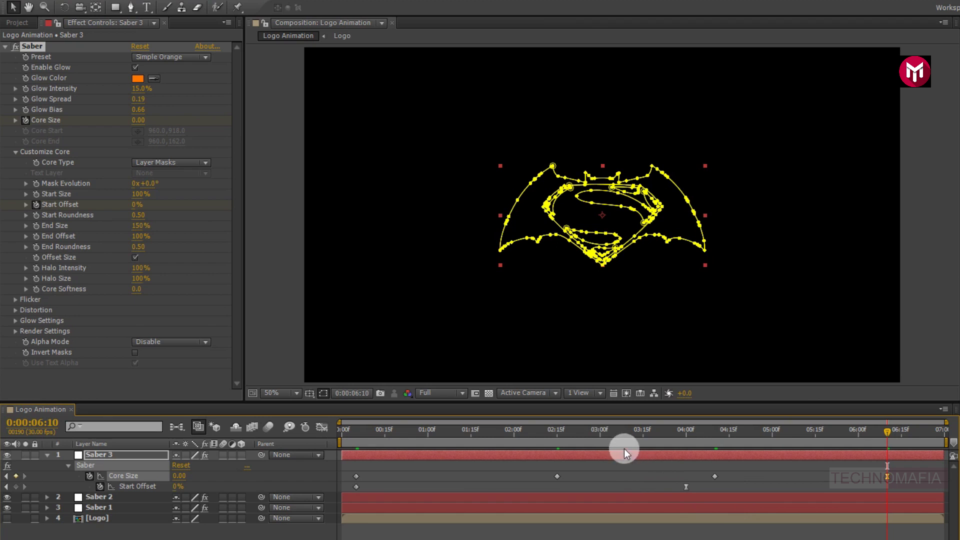
- Keyframe Saber 3's Mask Evolution from 0x+0.0° at 0:00:03:00 to -1x+0.0° at 0:00:06:29
{"action": "left_click", "coordinate": [601, 431]}
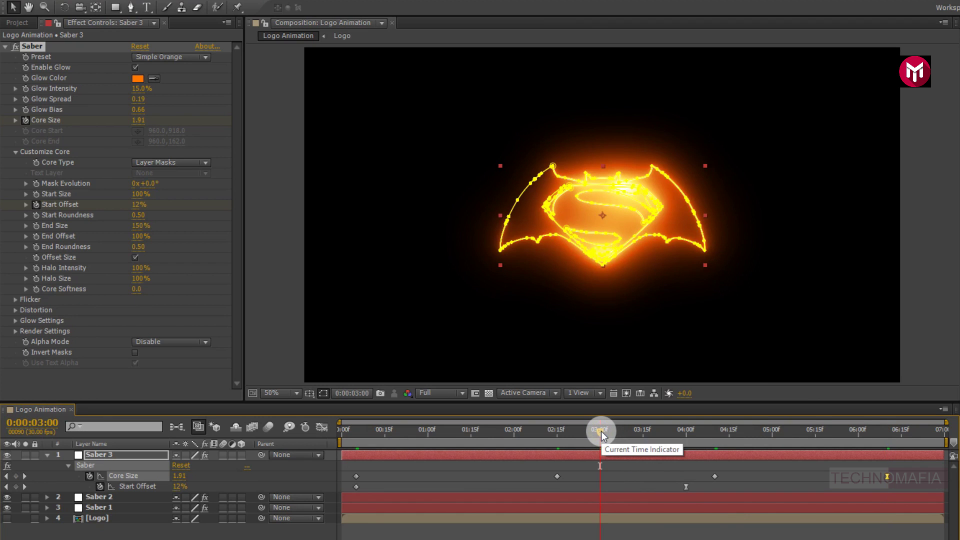
{"action": "left_click", "coordinate": [35, 184]}
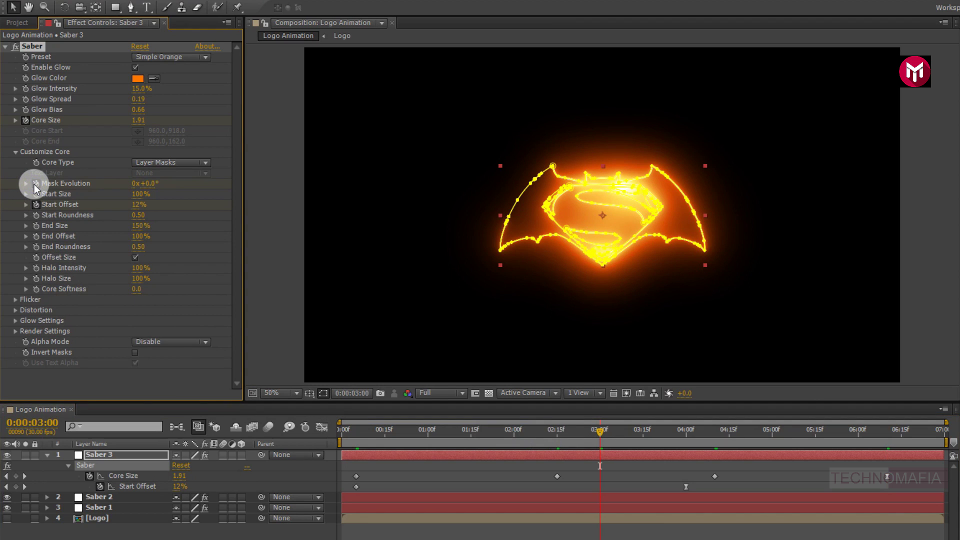
{"action": "left_click", "coordinate": [945, 430]}
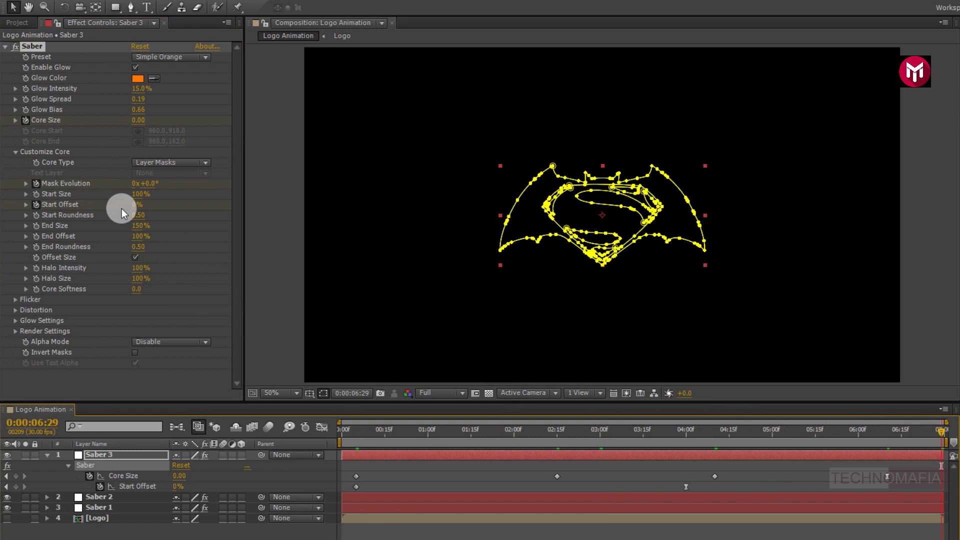
{"action": "left_click", "coordinate": [135, 183]}
{"action": "type", "text": "-"}
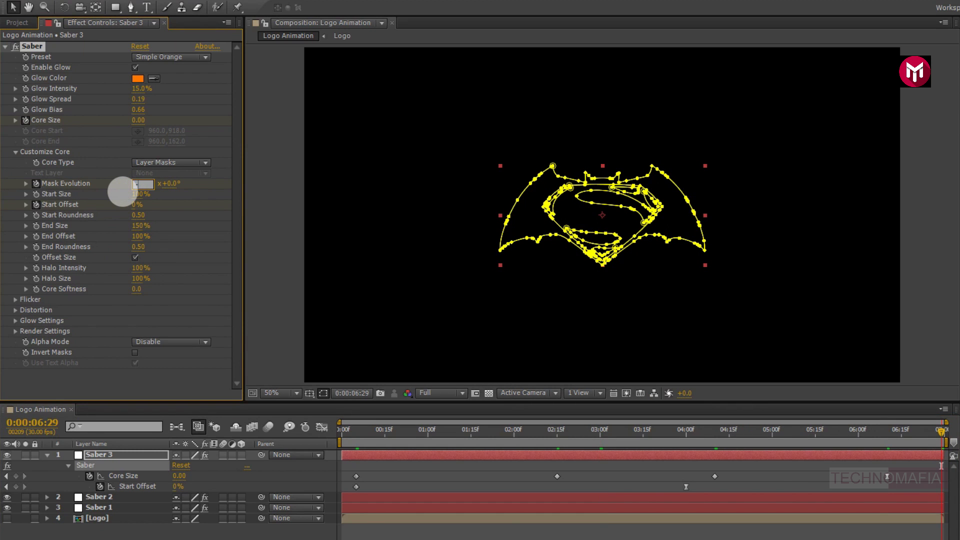
{"action": "type", "text": "1"}
{"action": "left_click", "coordinate": [122, 193]}
- Show all of Saber 3's keyframes and apply Easy Ease to the Mask Evolution keyframe at 0:00:03:00
{"action": "key", "text": "u"}
{"action": "key", "text": "u"}
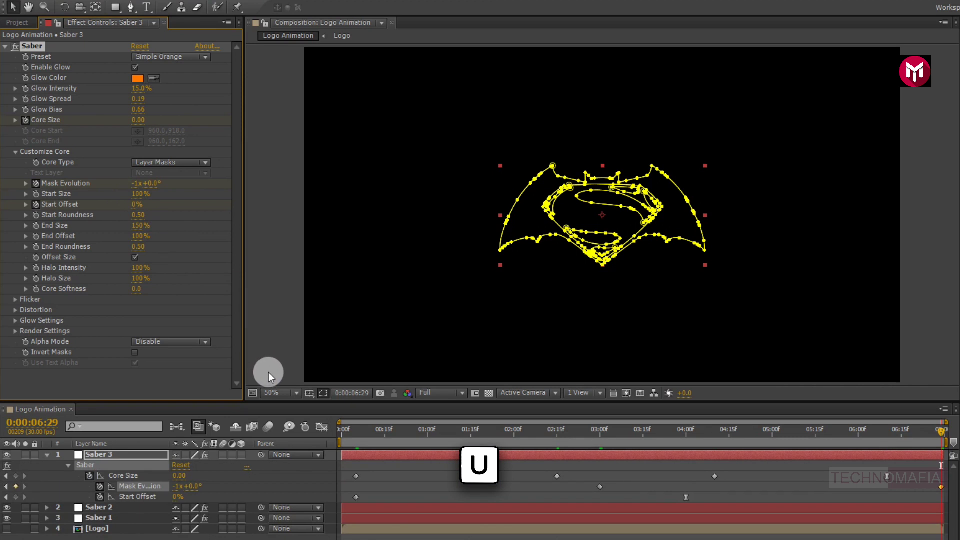
{"action": "right_click", "coordinate": [599, 487]}
{"action": "mouse_move", "coordinate": [619, 480]}
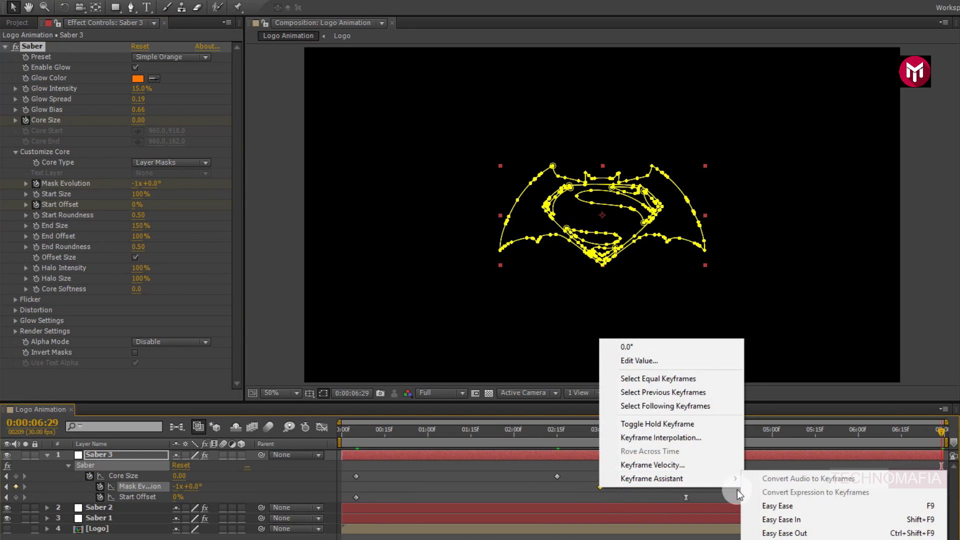
{"action": "left_click", "coordinate": [757, 506]}
{"action": "left_click", "coordinate": [445, 461]}
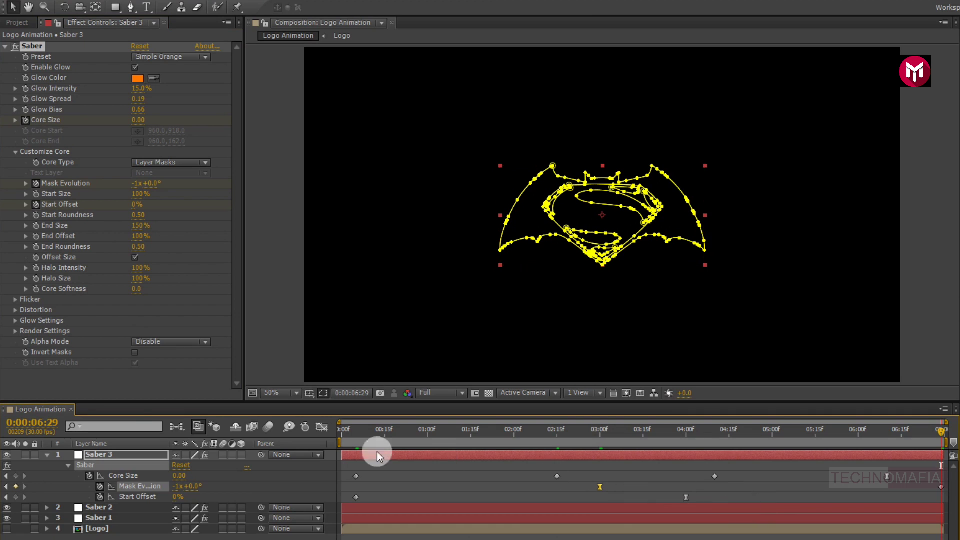
- Set the Composite Settings of Saber 3's render settings to Transparent
{"action": "left_click", "coordinate": [15, 332]}
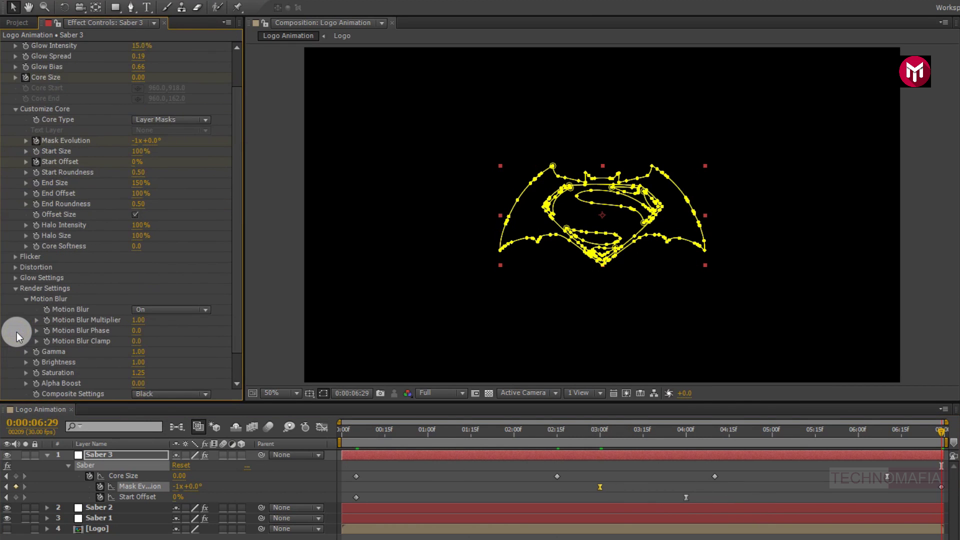
{"action": "scroll", "coordinate": [17, 332], "scroll_direction": "down", "scroll_amount": 2}
{"action": "left_click", "coordinate": [141, 365]}
{"action": "left_click", "coordinate": [151, 373]}
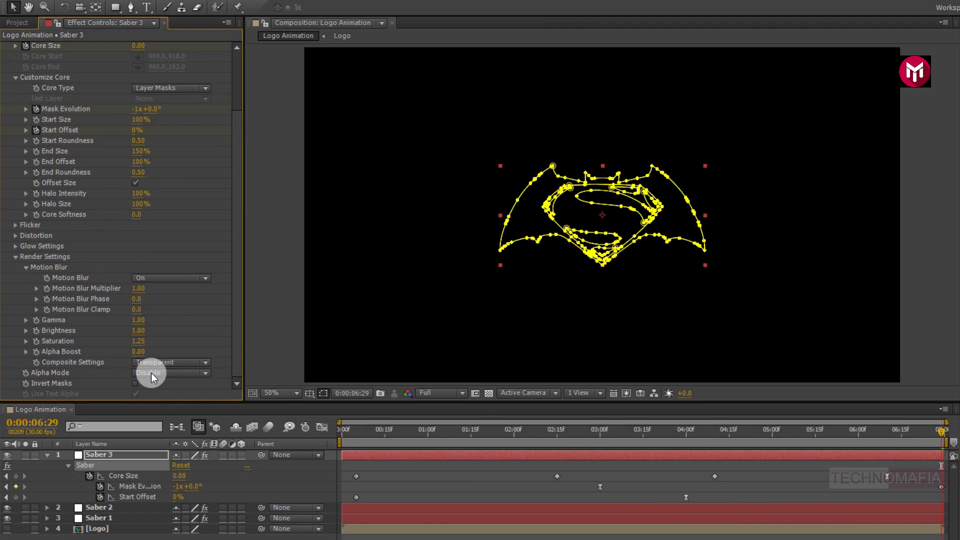
- Preview the Logo Animation composition from its first frame
{"action": "left_click", "coordinate": [358, 433]}
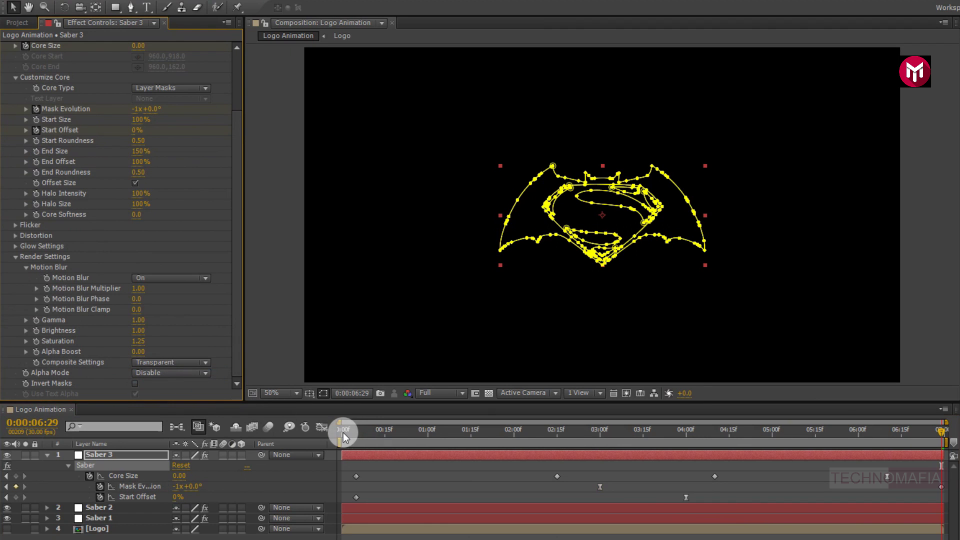
{"action": "left_click", "coordinate": [341, 432]}
{"action": "key", "text": "space"}
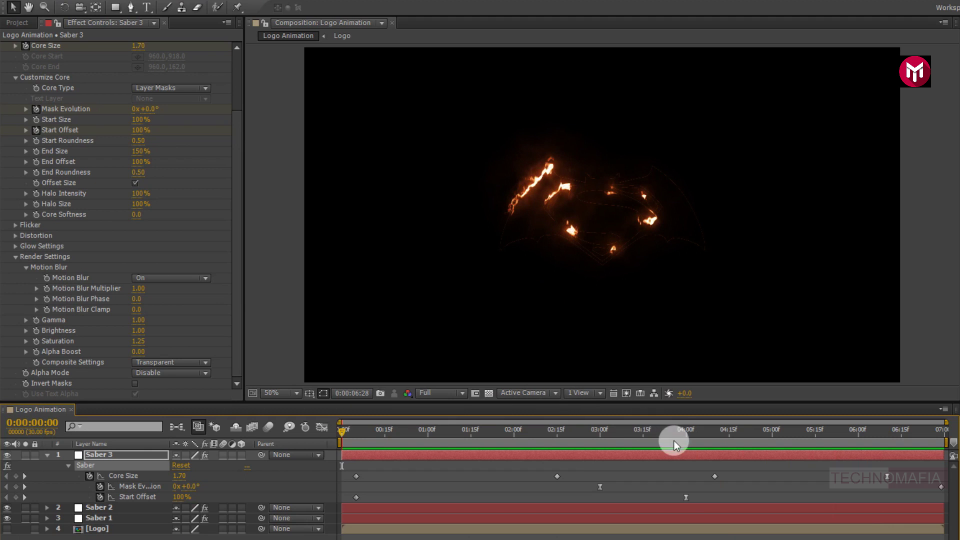
- Set the Core Size keyframe of Saber 3 at 0:00:04:10 to 2.50
{"action": "left_click", "coordinate": [716, 428]}
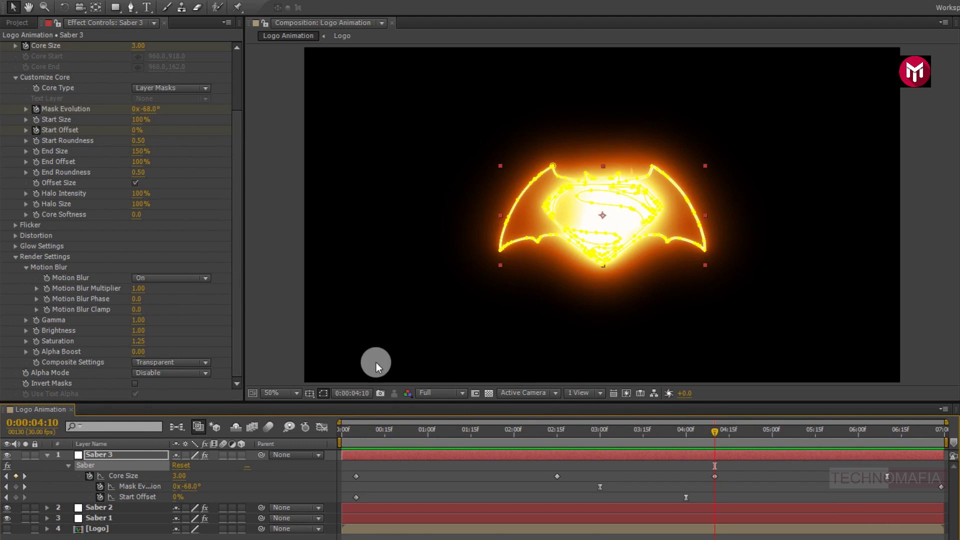
{"action": "scroll", "coordinate": [149, 200], "scroll_direction": "up", "scroll_amount": 2}
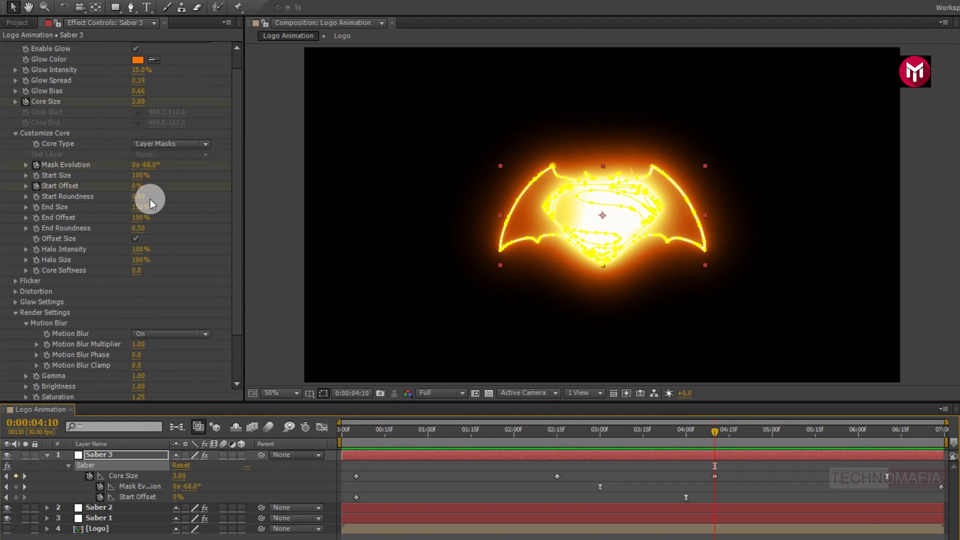
{"action": "scroll", "coordinate": [150, 199], "scroll_direction": "up", "scroll_amount": 1}
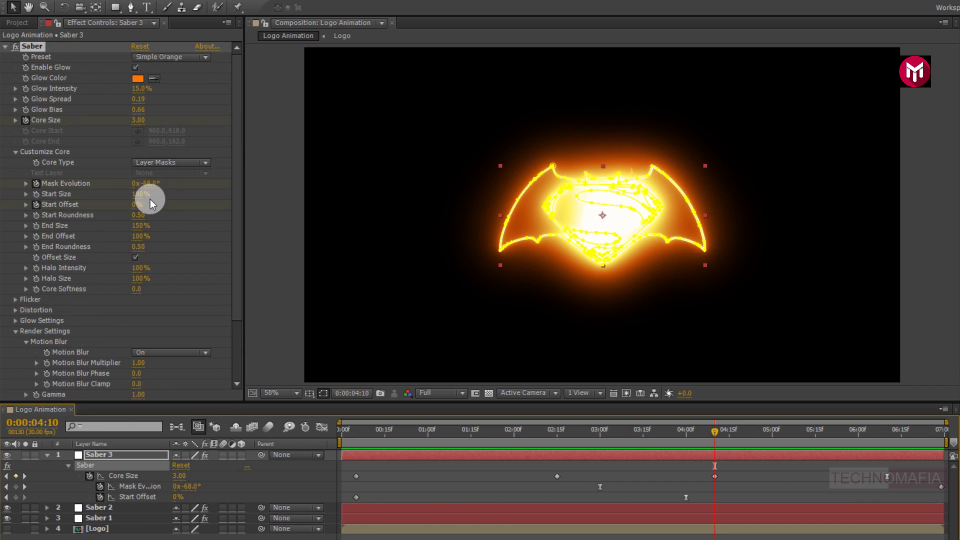
{"action": "left_click", "coordinate": [128, 126]}
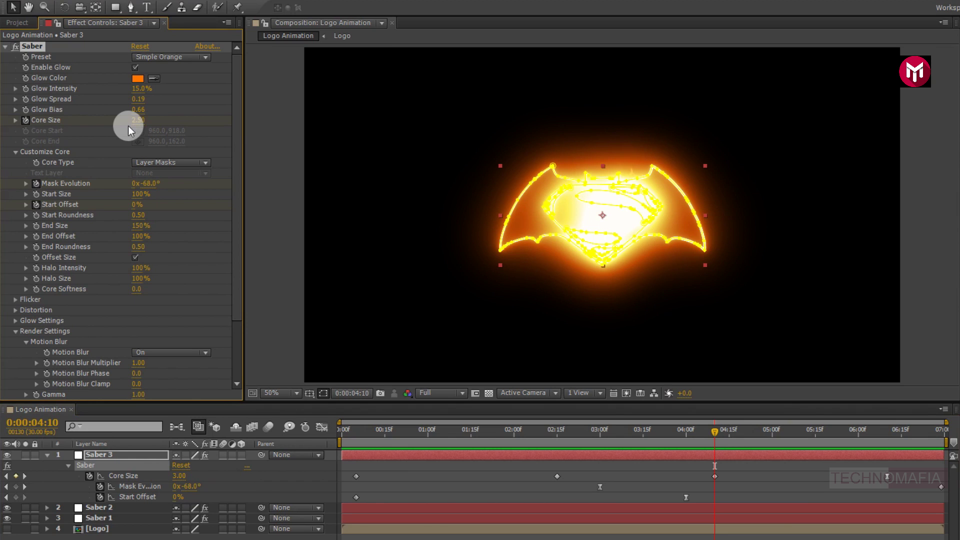
{"action": "key", "text": "Return"}
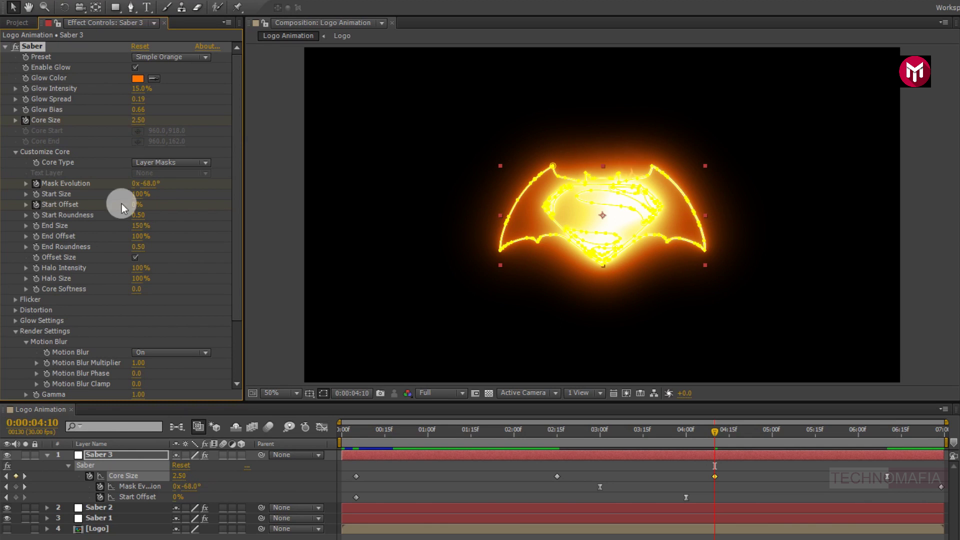
- Pre-compose the Saber 3, Saber 2, Saber 1 and Logo layers into a composition named "Saber logo", moving all attributes into it
{"action": "left_click", "coordinate": [47, 455]}
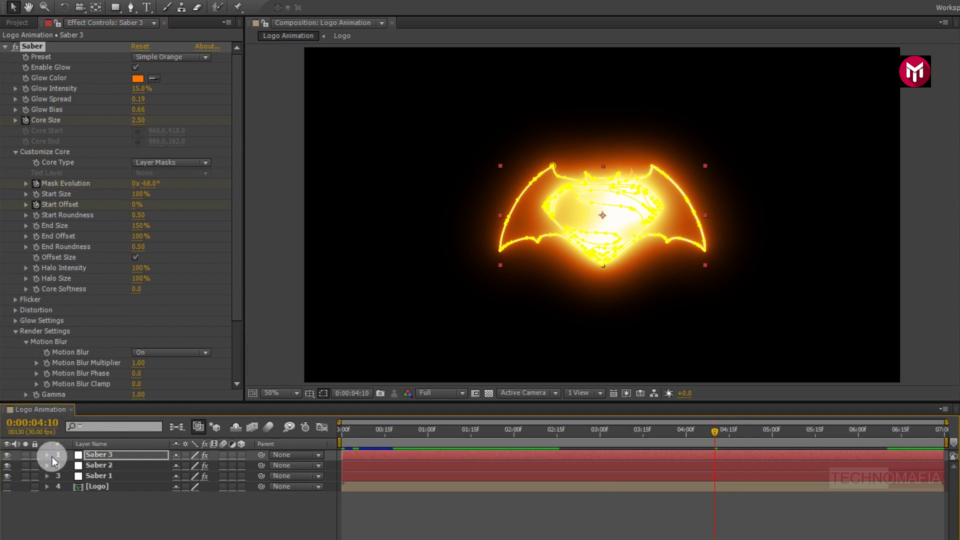
{"action": "left_click", "coordinate": [95, 491]}
{"action": "left_click", "coordinate": [99, 476], "text": "shift"}
{"action": "left_click", "coordinate": [101, 469], "text": "shift"}
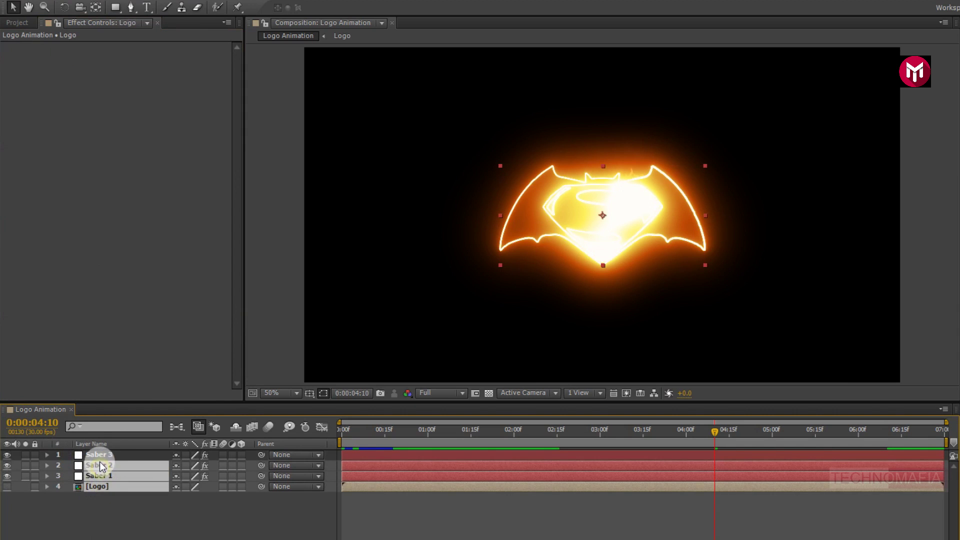
{"action": "left_click", "coordinate": [100, 457], "text": "shift"}
{"action": "right_click", "coordinate": [100, 457]}
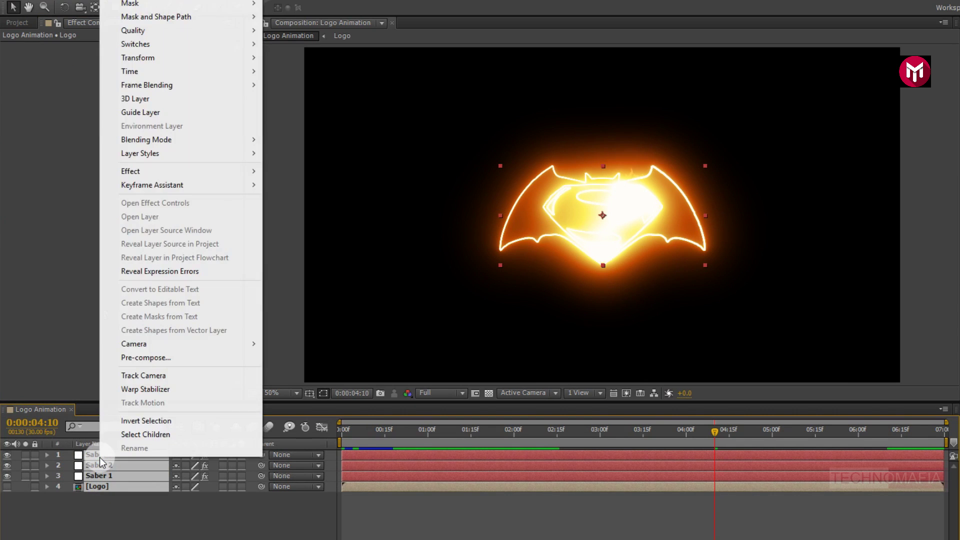
{"action": "left_click", "coordinate": [133, 362]}
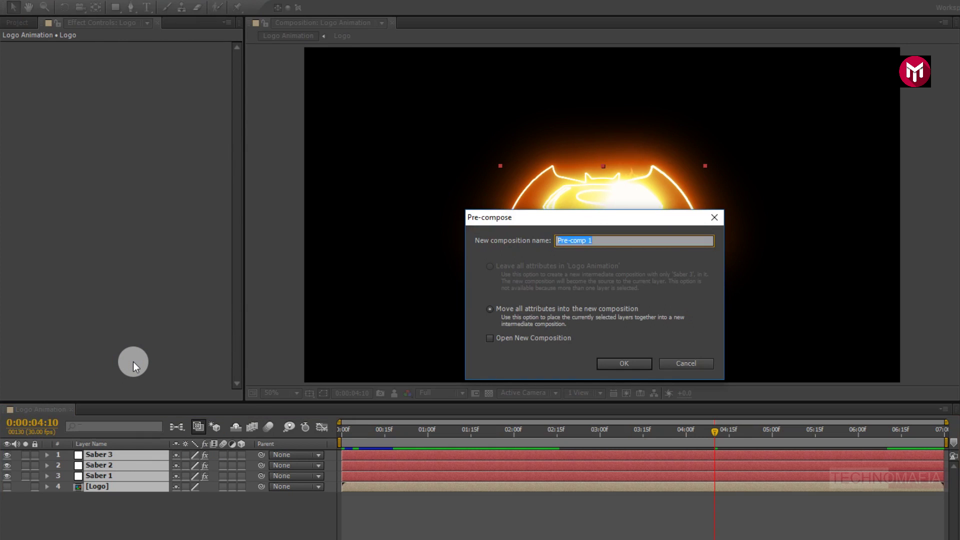
{"action": "type", "text": "Saber logo"}
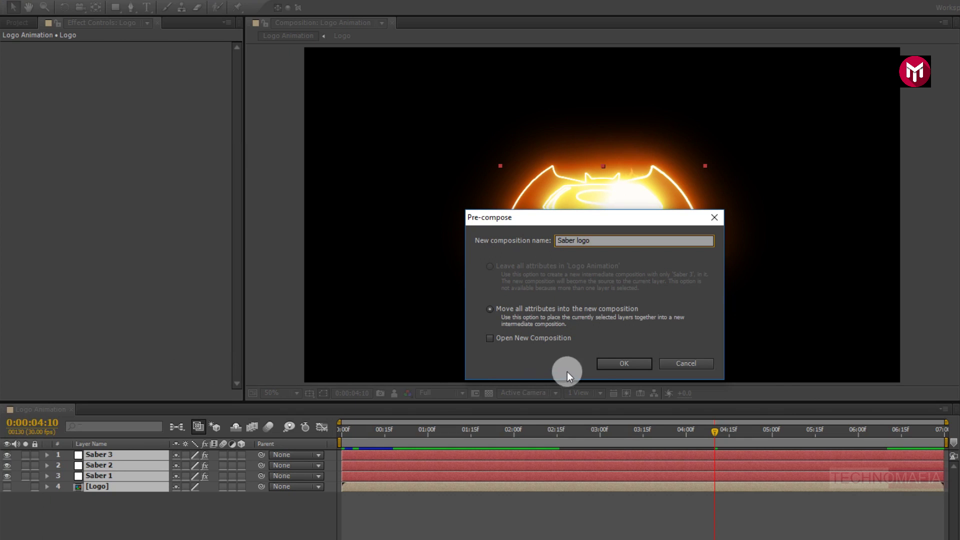
{"action": "left_click", "coordinate": [617, 365]}
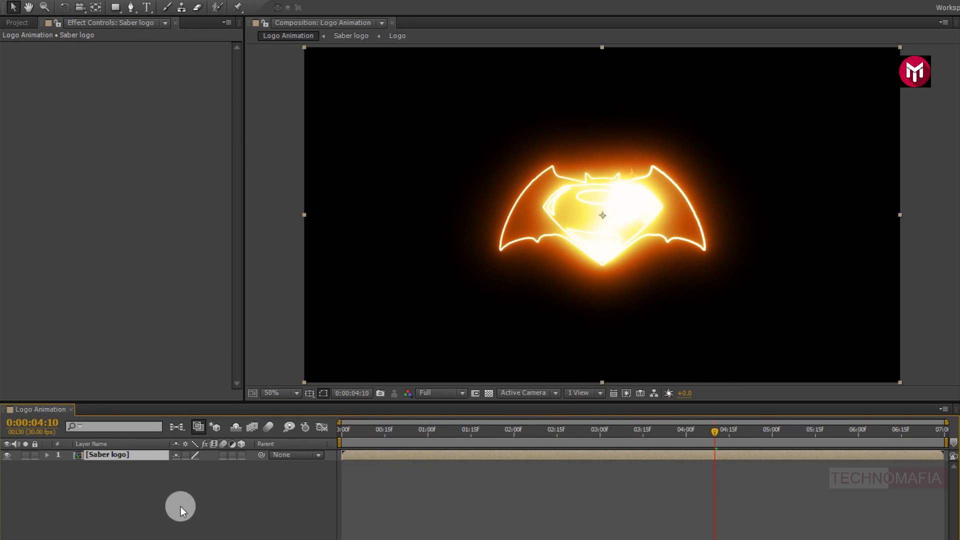
- Create a black 1920 × 1080 px solid named "BG" and place it below the Saber logo layer
{"action": "left_click", "coordinate": [142, 503]}
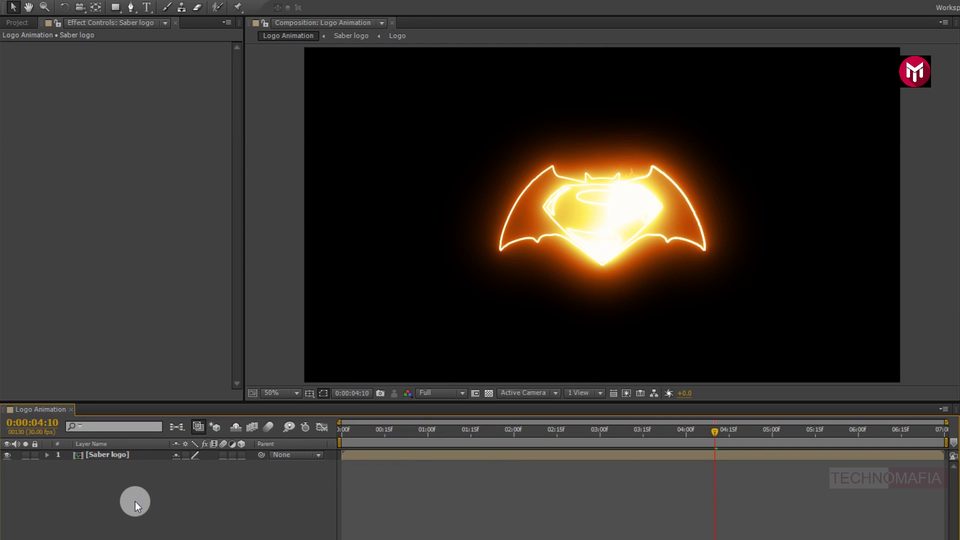
{"action": "right_click", "coordinate": [135, 502]}
{"action": "mouse_move", "coordinate": [163, 371]}
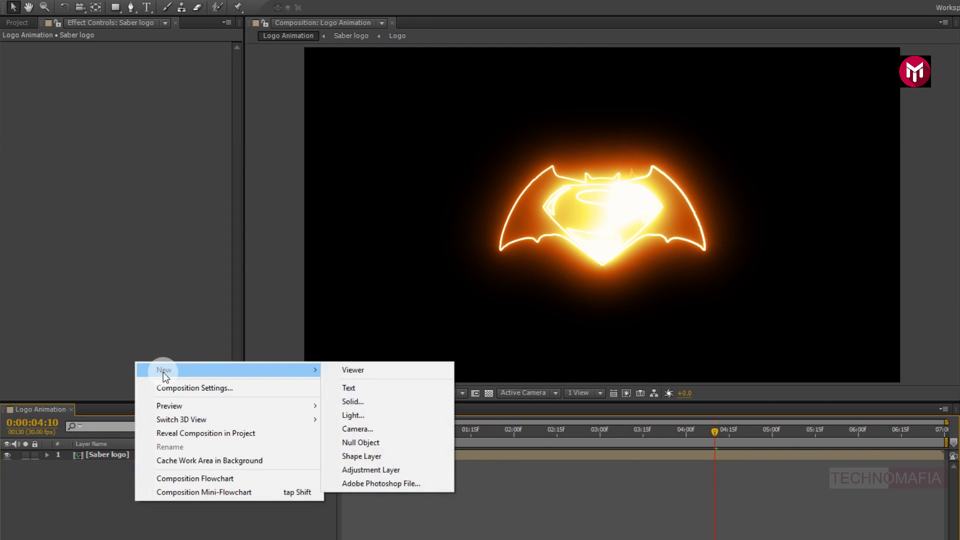
{"action": "left_click", "coordinate": [368, 402]}
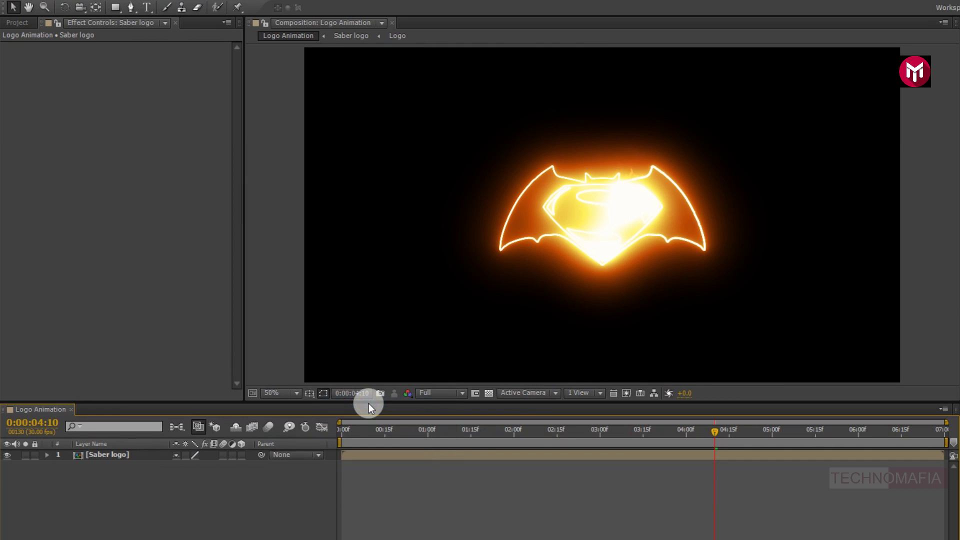
{"action": "type", "text": "BG"}
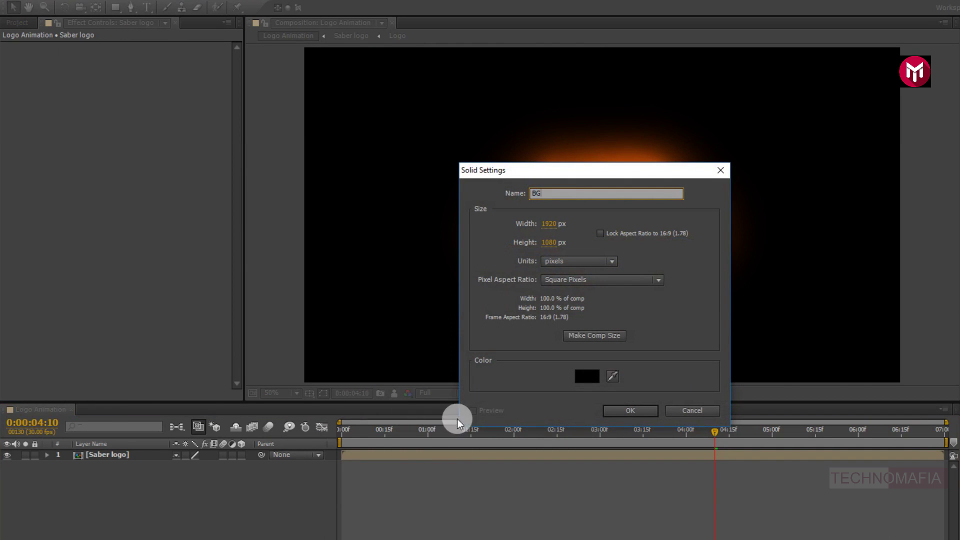
{"action": "left_click", "coordinate": [605, 409]}
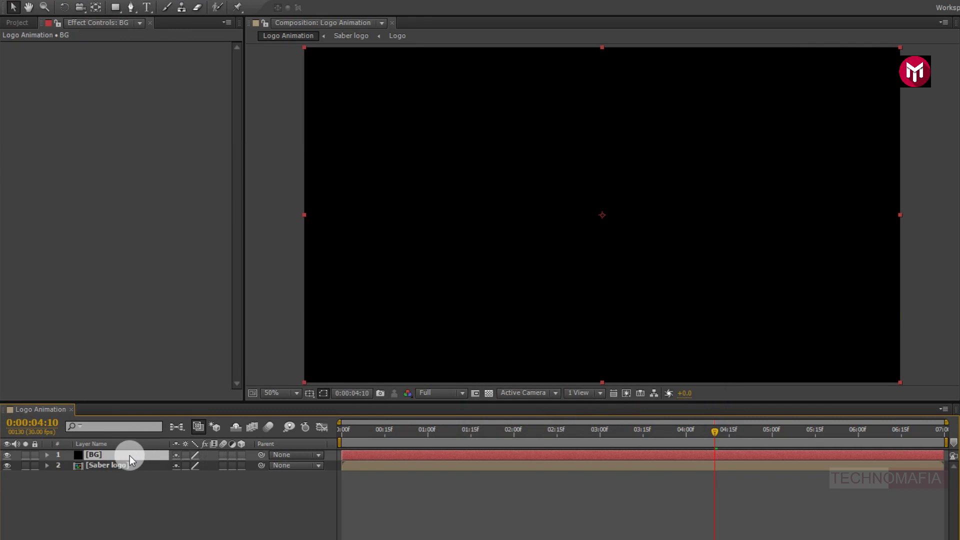
{"action": "left_click_drag", "start_coordinate": [120, 456], "coordinate": [121, 472]}
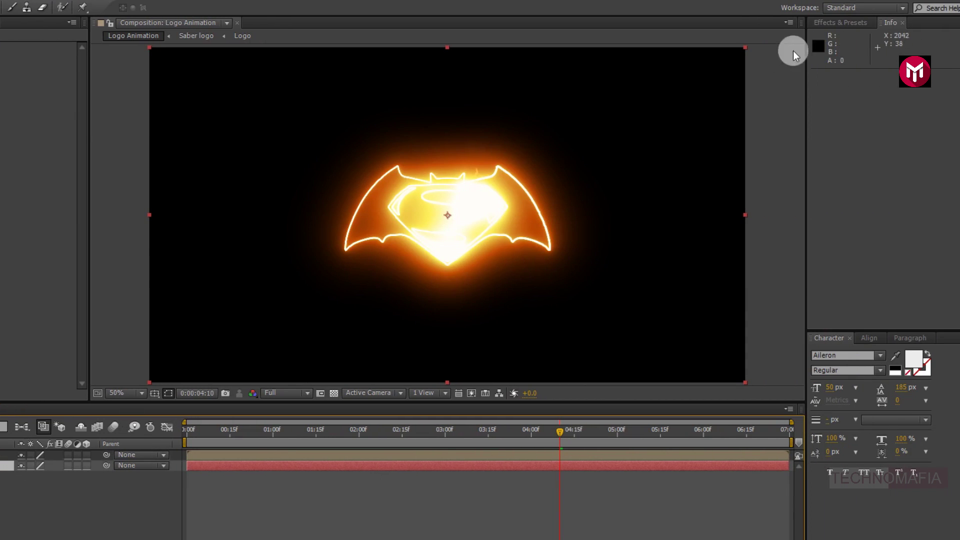
- Apply the Ramp effect to the BG layer and set its End Color to near-black 0B0101
{"action": "left_click", "coordinate": [826, 23]}
{"action": "left_click", "coordinate": [840, 36]}
{"action": "type", "text": "ramp"}
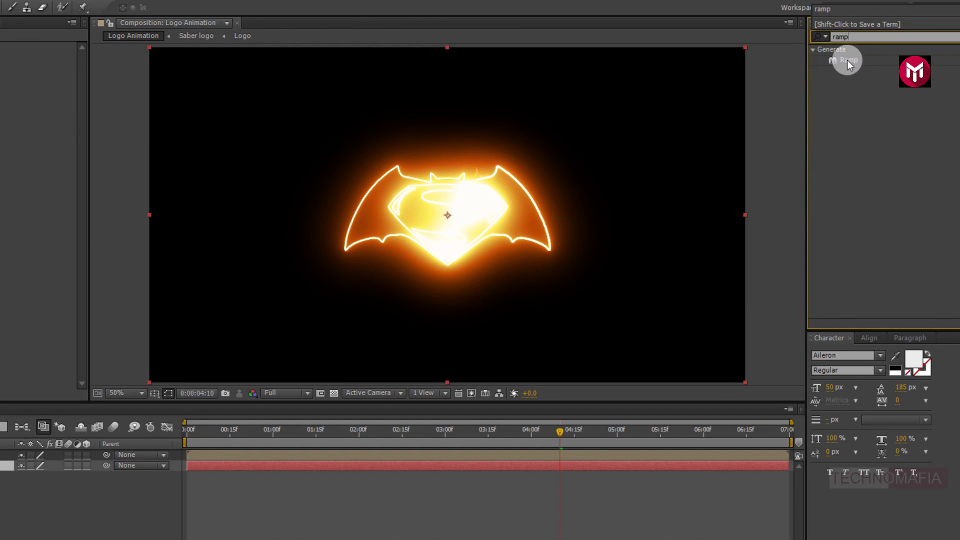
{"action": "double_click", "coordinate": [854, 60]}
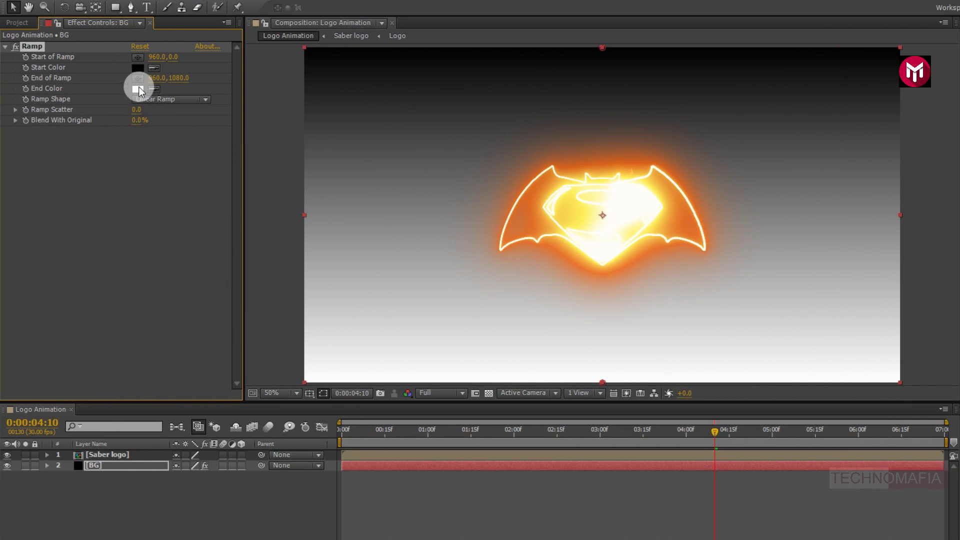
{"action": "left_click", "coordinate": [138, 89]}
{"action": "left_click_drag", "start_coordinate": [221, 270], "coordinate": [237, 298]}
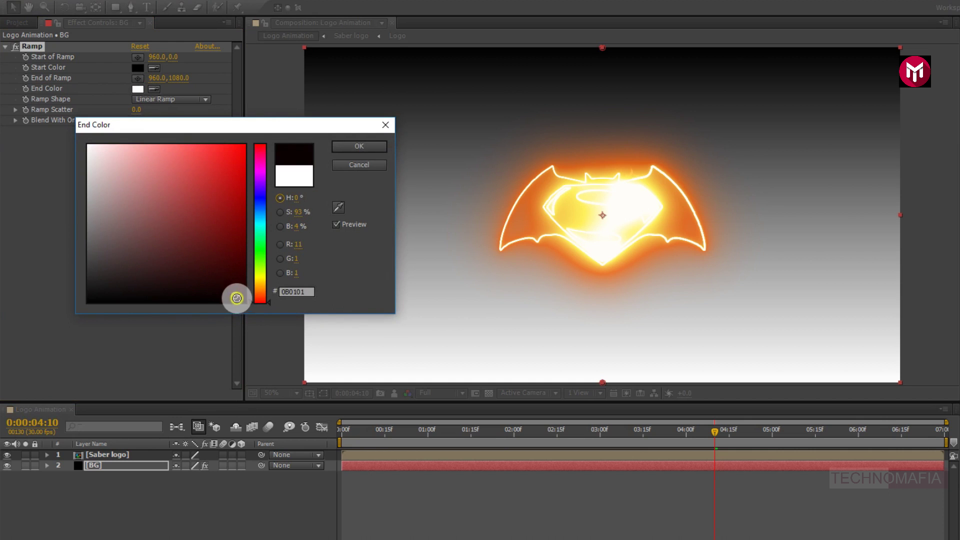
{"action": "left_click", "coordinate": [341, 146]}
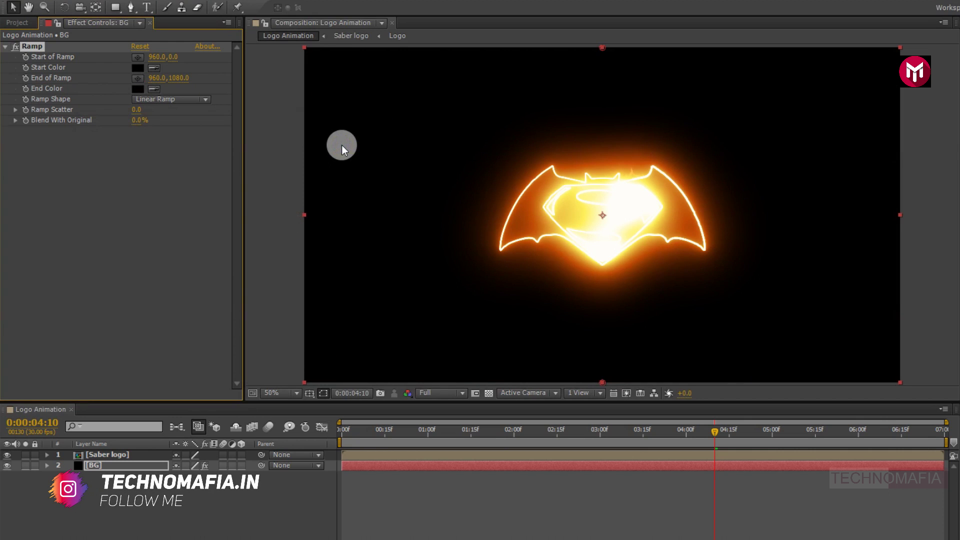
- Set the Start Color of the BG layer's ramp to dark navy blue 011231
{"action": "left_click", "coordinate": [137, 68]}
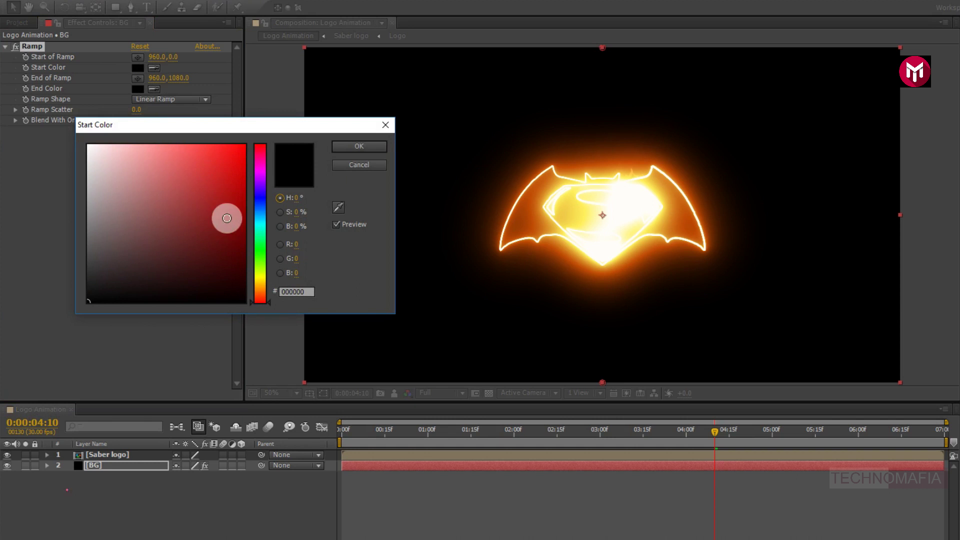
{"action": "left_click_drag", "start_coordinate": [244, 253], "coordinate": [243, 269]}
{"action": "left_click", "coordinate": [256, 208]}
{"action": "left_click", "coordinate": [241, 274]}
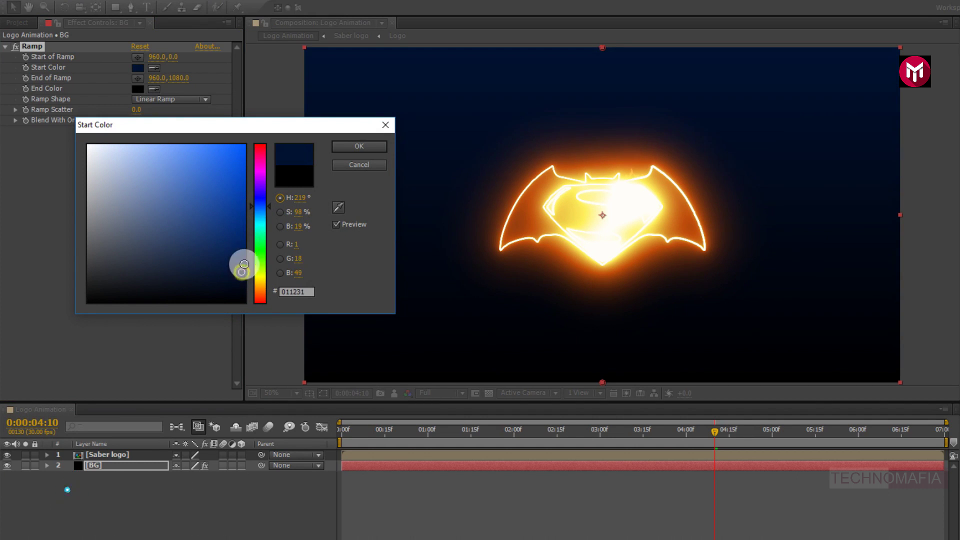
{"action": "left_click", "coordinate": [354, 148]}
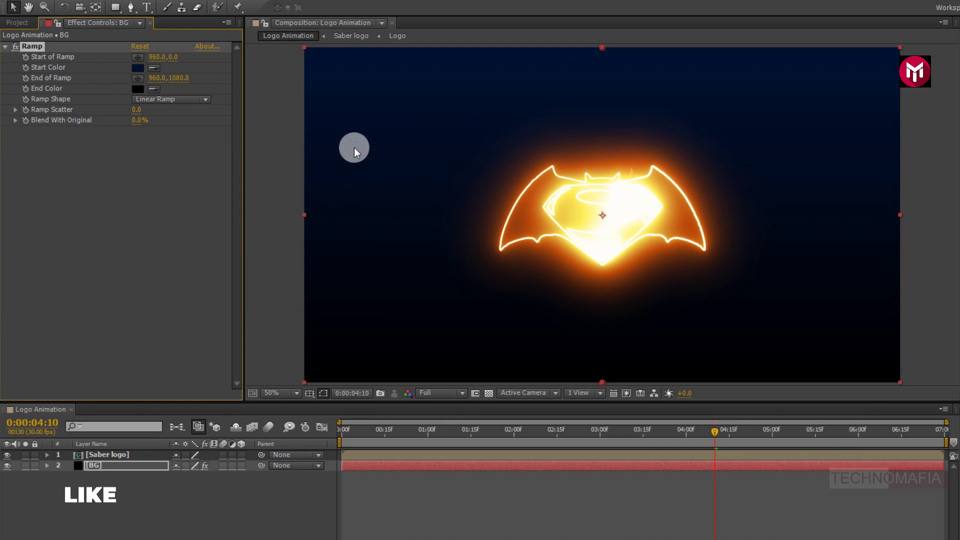
- Go to 0:00:01:04, duplicate the Saber logo layer and make both copies 3D layers
{"action": "left_click", "coordinate": [438, 430]}
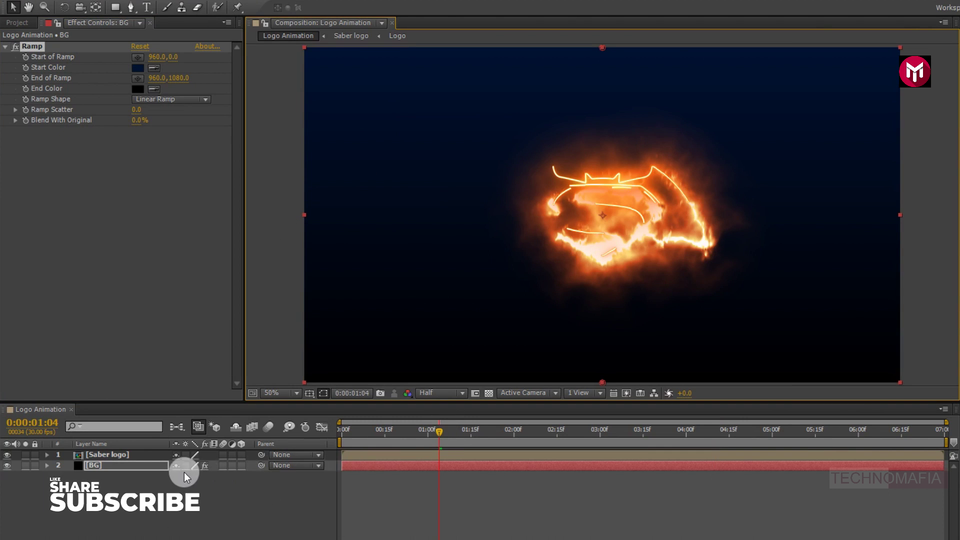
{"action": "left_click", "coordinate": [114, 454]}
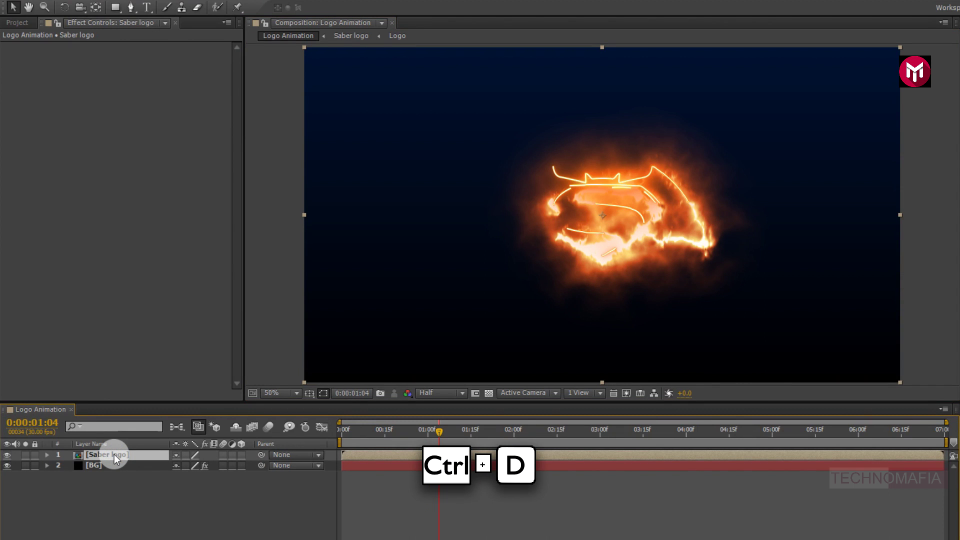
{"action": "key", "text": "ctrl+d"}
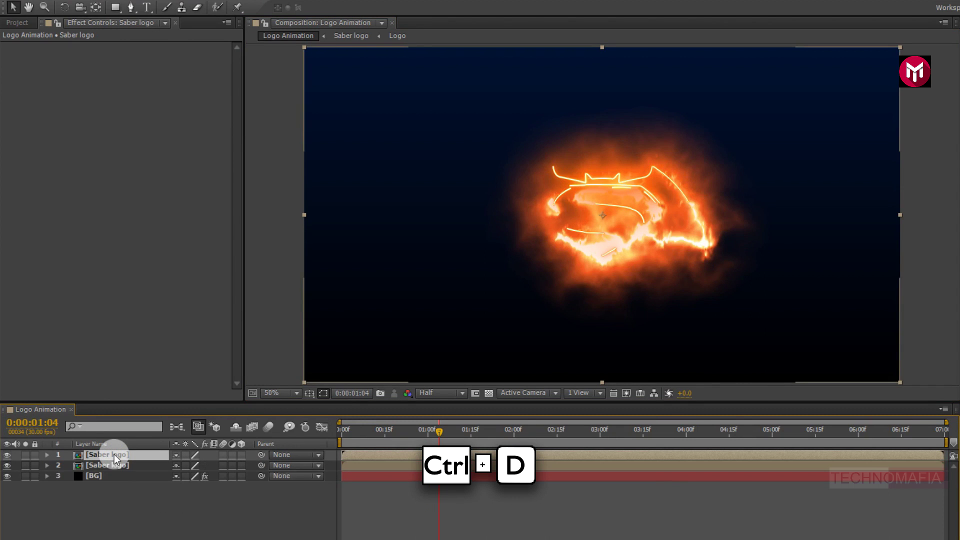
{"action": "left_click", "coordinate": [116, 465]}
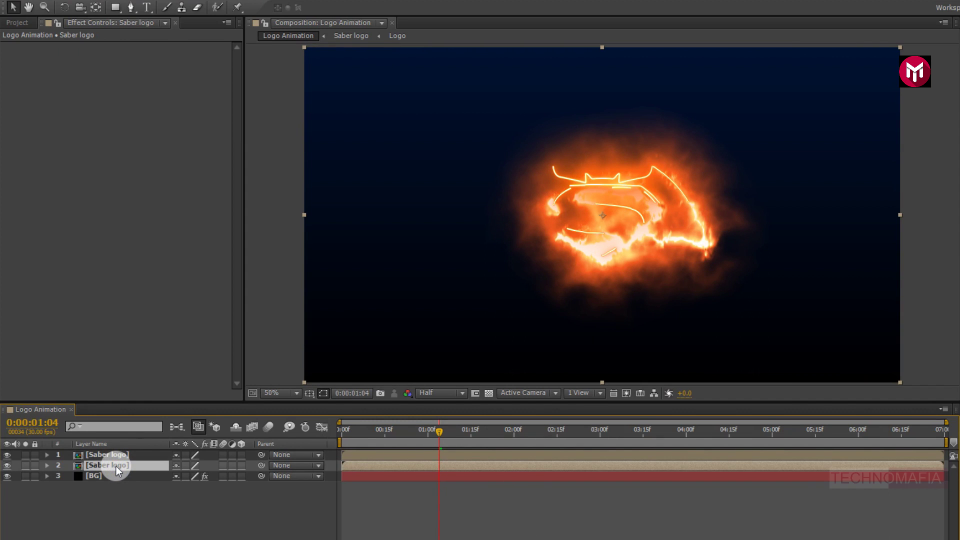
{"action": "left_click", "coordinate": [241, 454]}
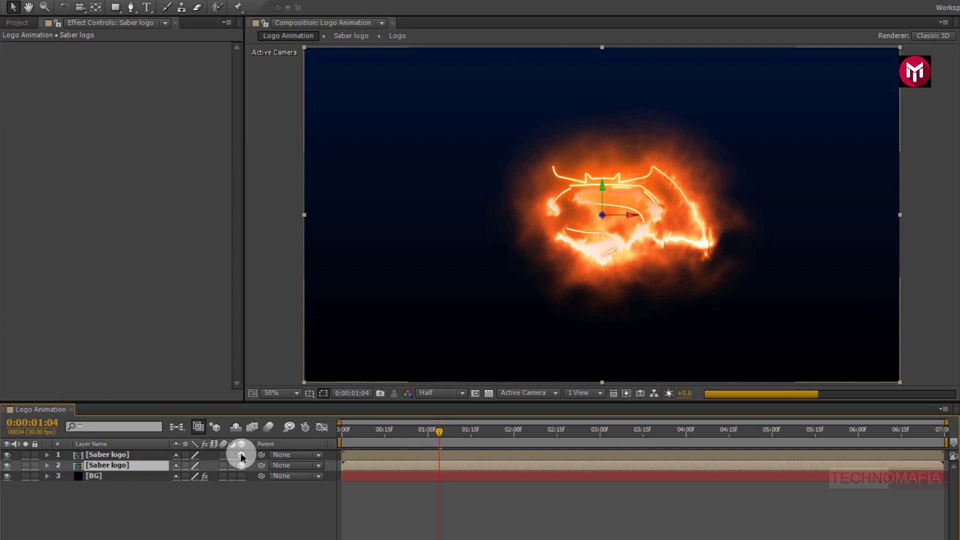
- Tilt the lower Saber logo layer about its X axis like a floor reflection and set its position to 960, 903, 0
{"action": "key", "text": "r"}
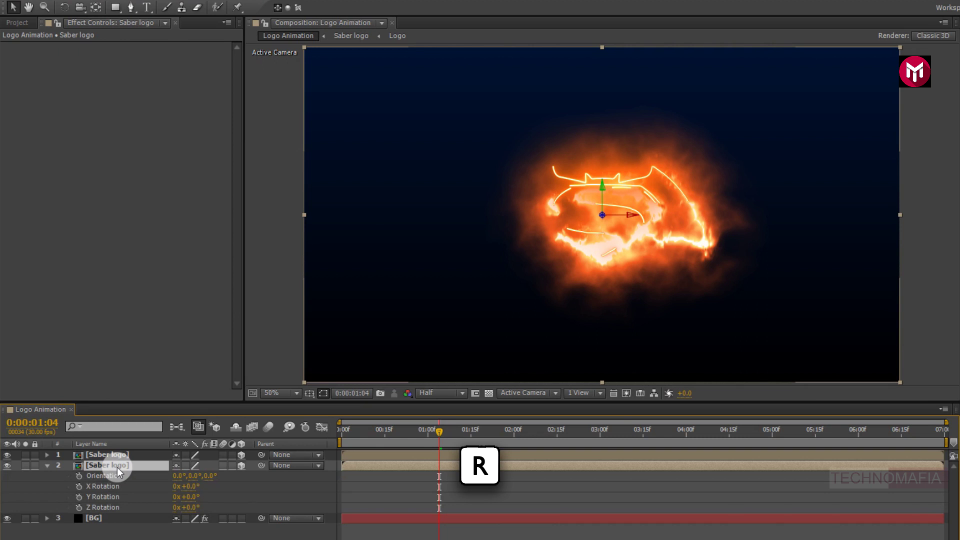
{"action": "left_click_drag", "start_coordinate": [174, 476], "coordinate": [248, 481]}
{"action": "key", "text": "p"}
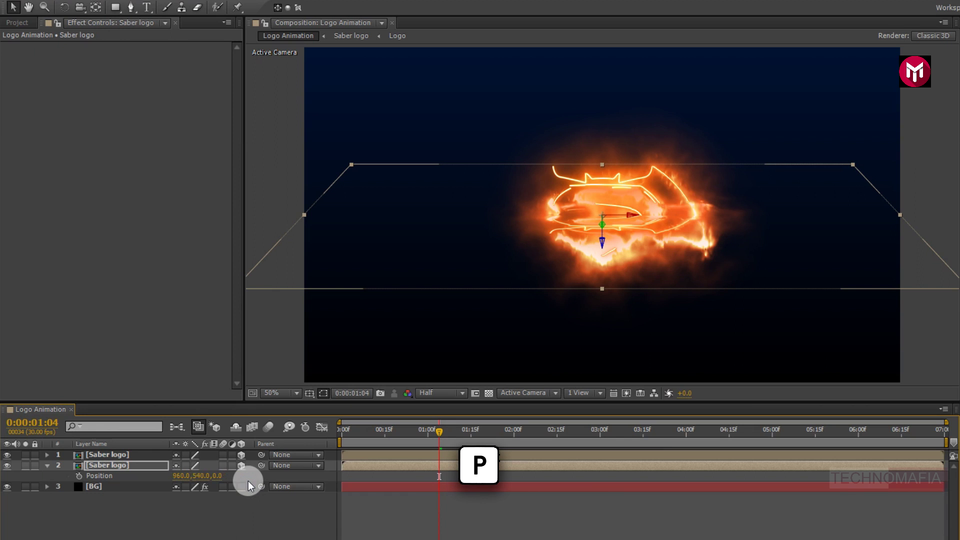
{"action": "left_click_drag", "start_coordinate": [200, 476], "coordinate": [424, 475]}
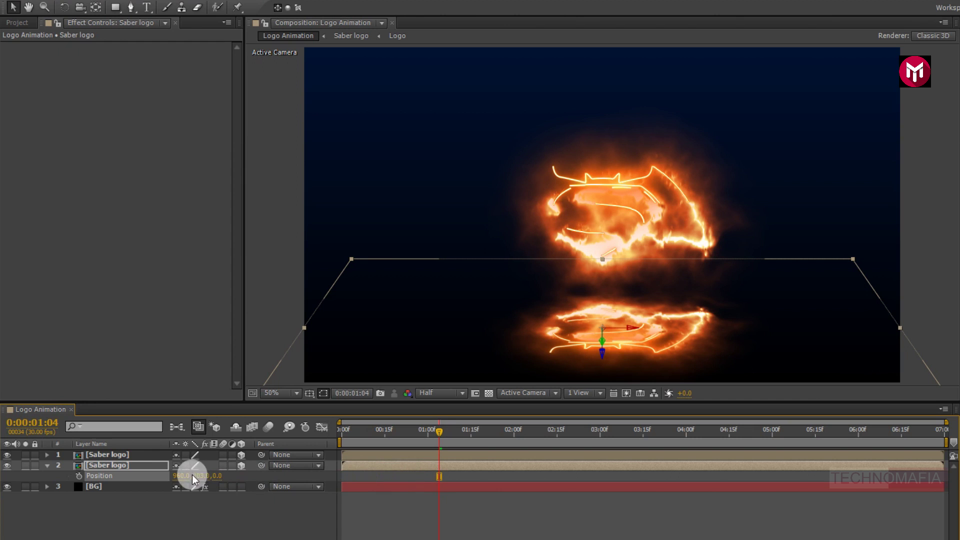
- Apply Gaussian Blur to the lower Saber logo layer with a Blurriness of 57.6
{"action": "left_click", "coordinate": [155, 469]}
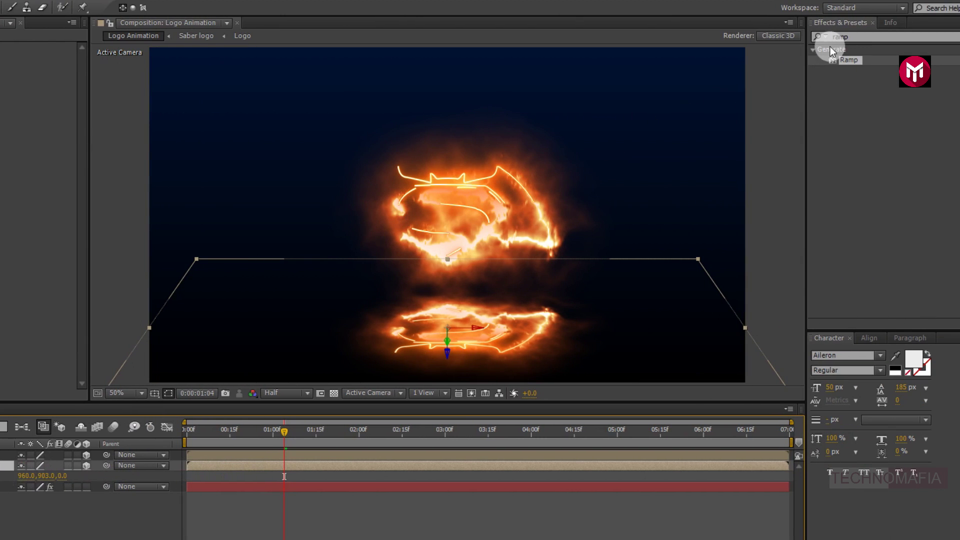
{"action": "left_click", "coordinate": [847, 36]}
{"action": "type", "text": "g"}
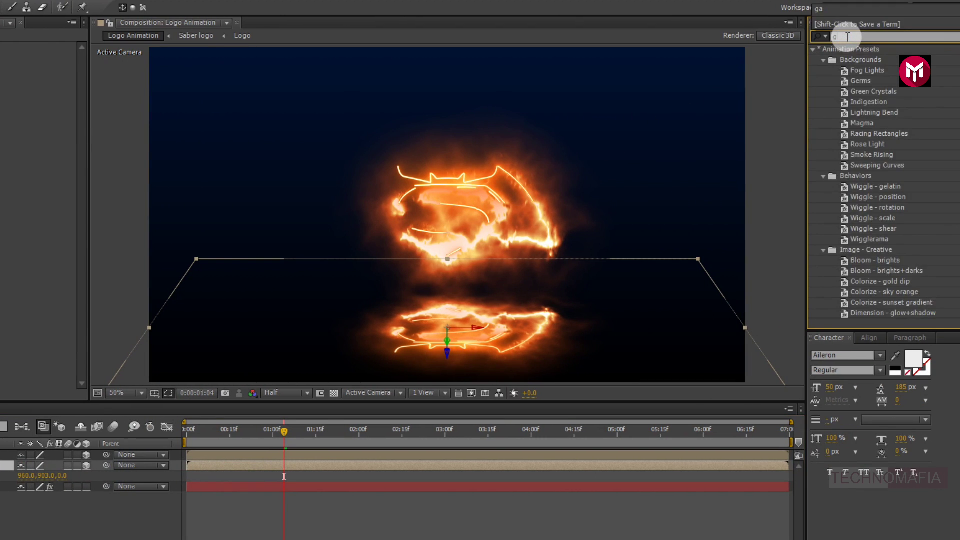
{"action": "type", "text": "au"}
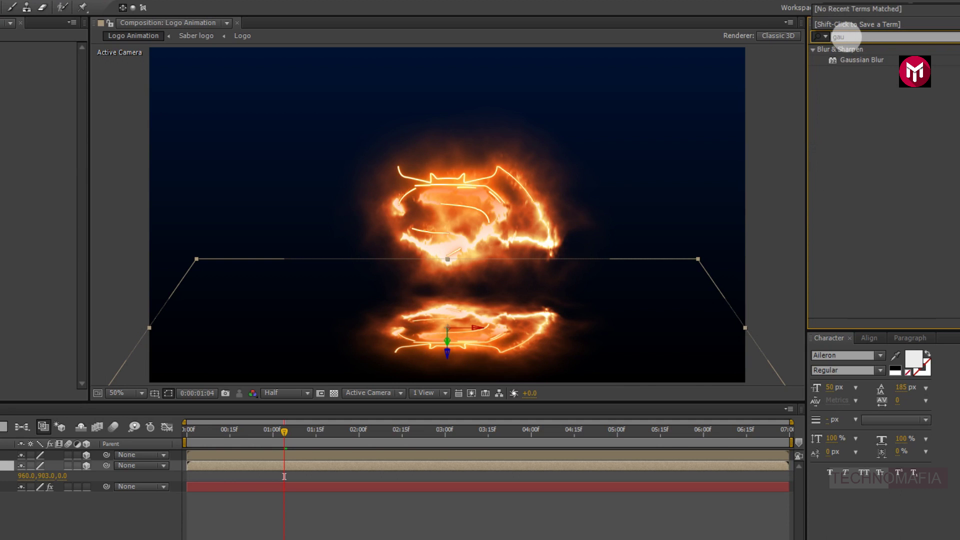
{"action": "left_click", "coordinate": [860, 60]}
{"action": "double_click", "coordinate": [857, 60]}
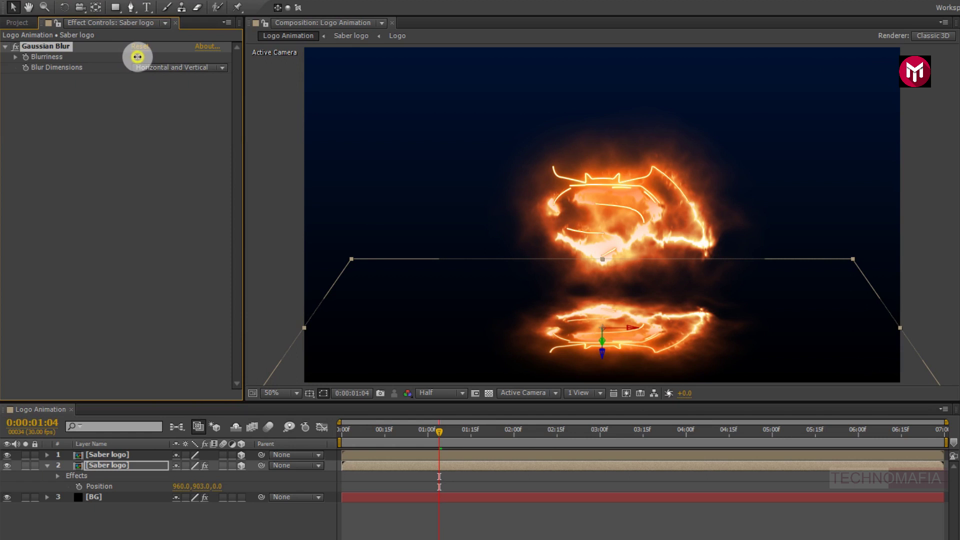
{"action": "left_click_drag", "start_coordinate": [144, 56], "coordinate": [254, 67]}
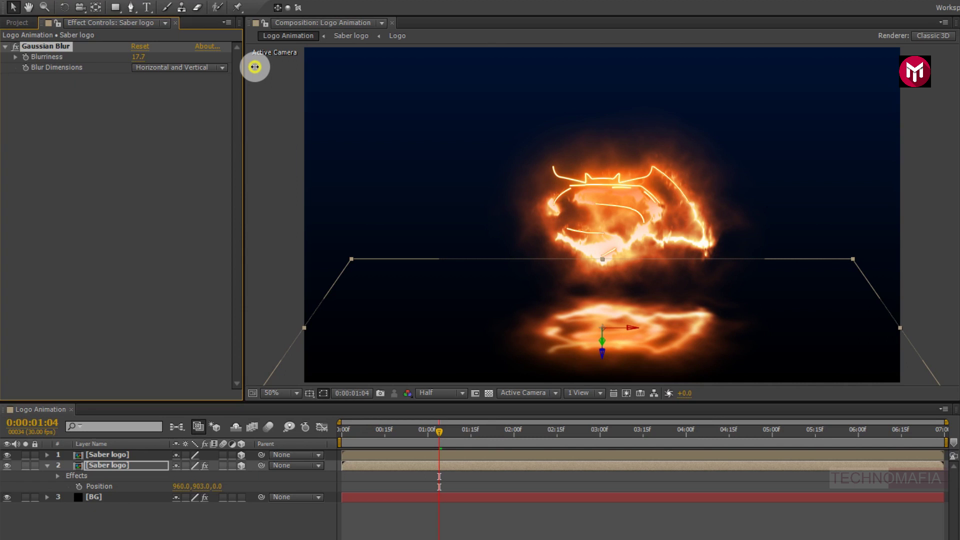
{"action": "left_click_drag", "start_coordinate": [256, 67], "coordinate": [507, 71]}
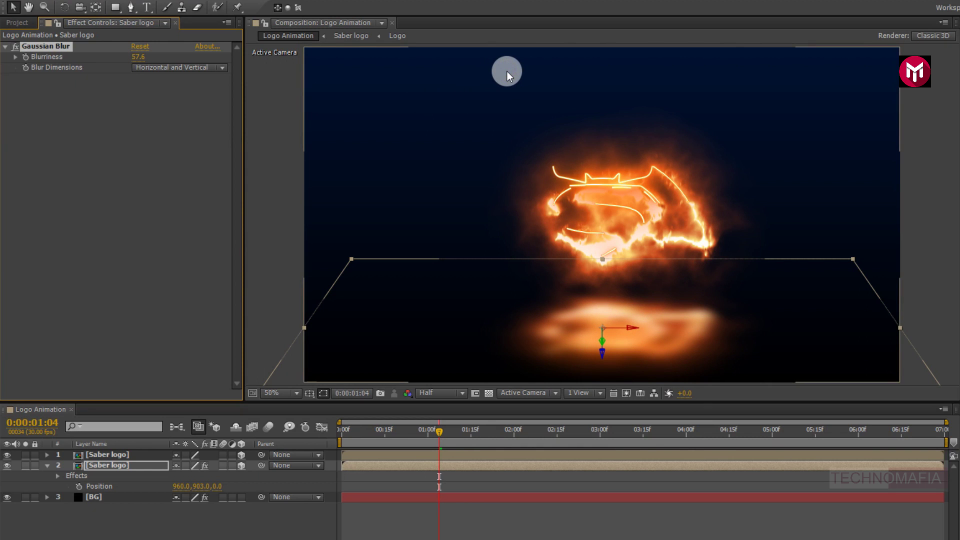
- Add CC Radial Fast Blur to the lower Saber logo layer with an Amount of 92
{"action": "left_click", "coordinate": [841, 37]}
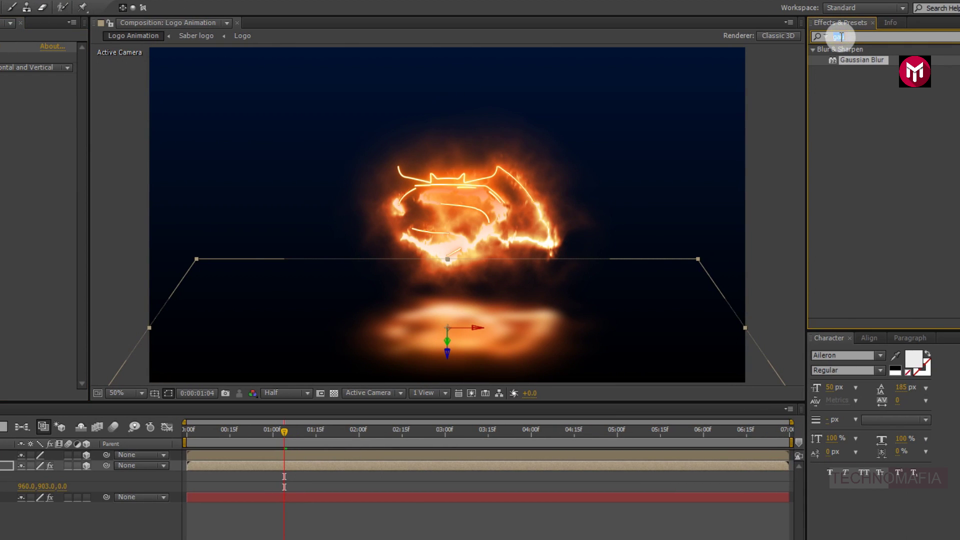
{"action": "type", "text": "cc rad"}
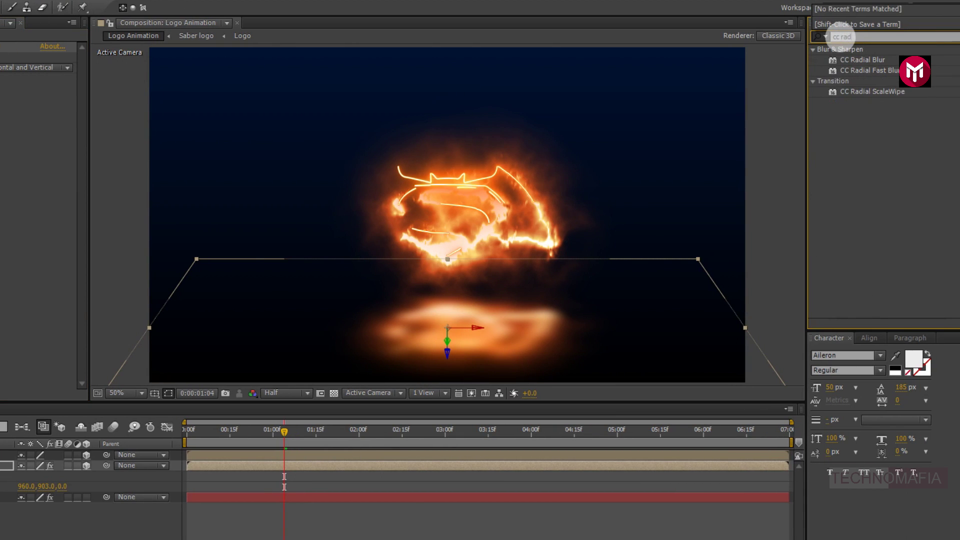
{"action": "double_click", "coordinate": [853, 71]}
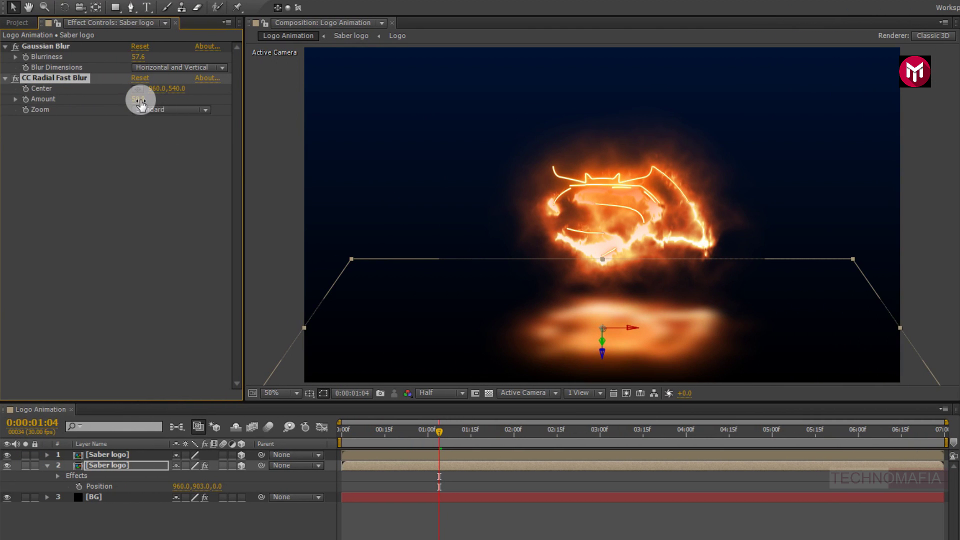
{"action": "left_click_drag", "start_coordinate": [141, 99], "coordinate": [176, 100]}
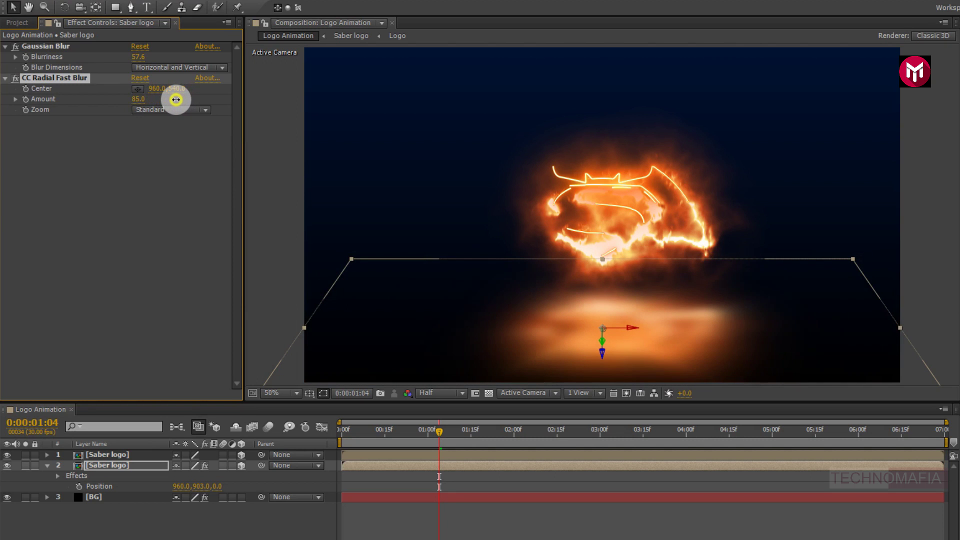
{"action": "left_click_drag", "start_coordinate": [178, 99], "coordinate": [179, 99]}
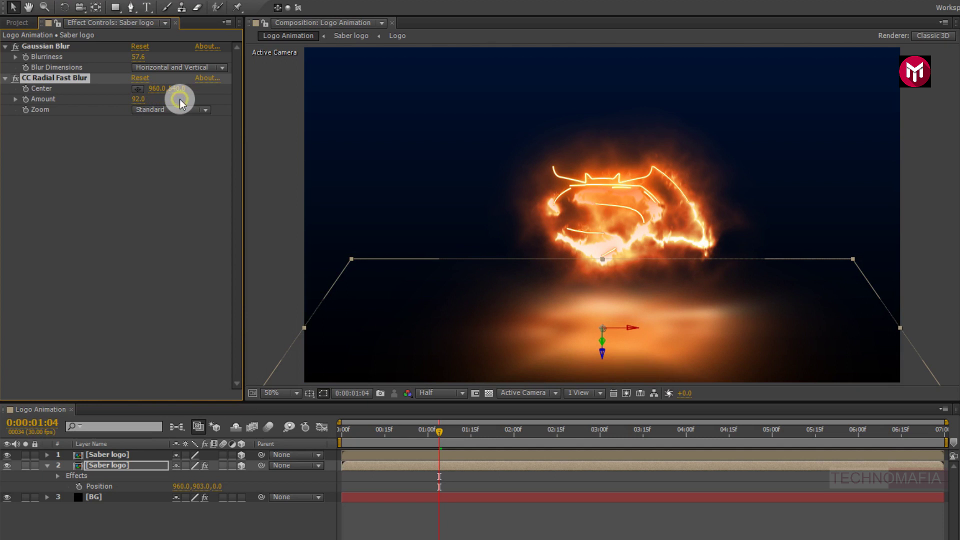
- Set the opacity of the lower Saber logo layer to 31%
{"action": "key", "text": "t"}
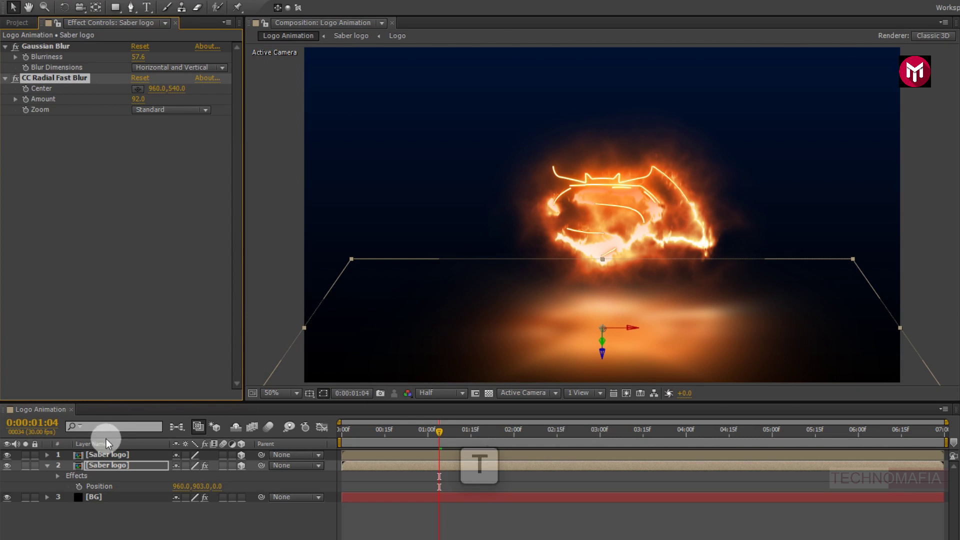
{"action": "left_click", "coordinate": [105, 467]}
{"action": "key", "text": "t"}
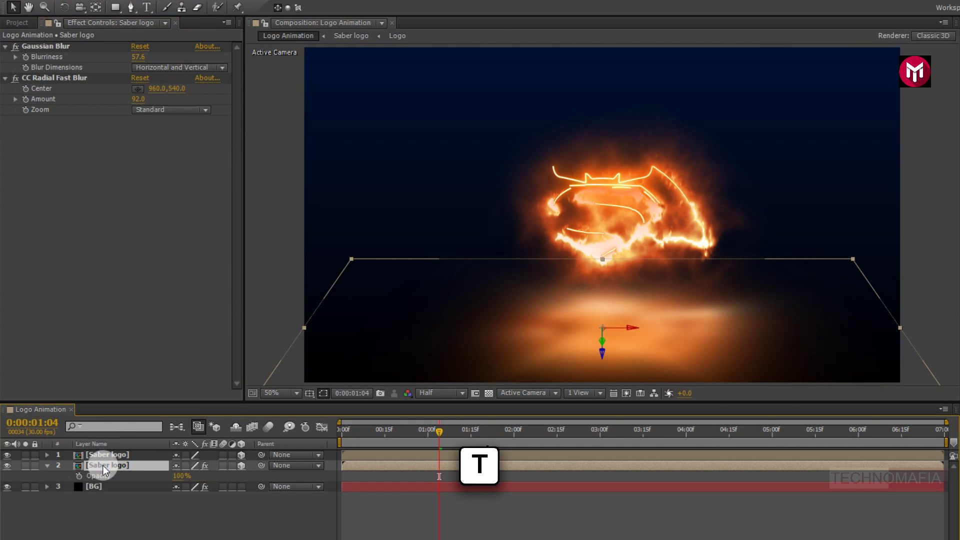
{"action": "left_click_drag", "start_coordinate": [171, 477], "coordinate": [141, 479]}
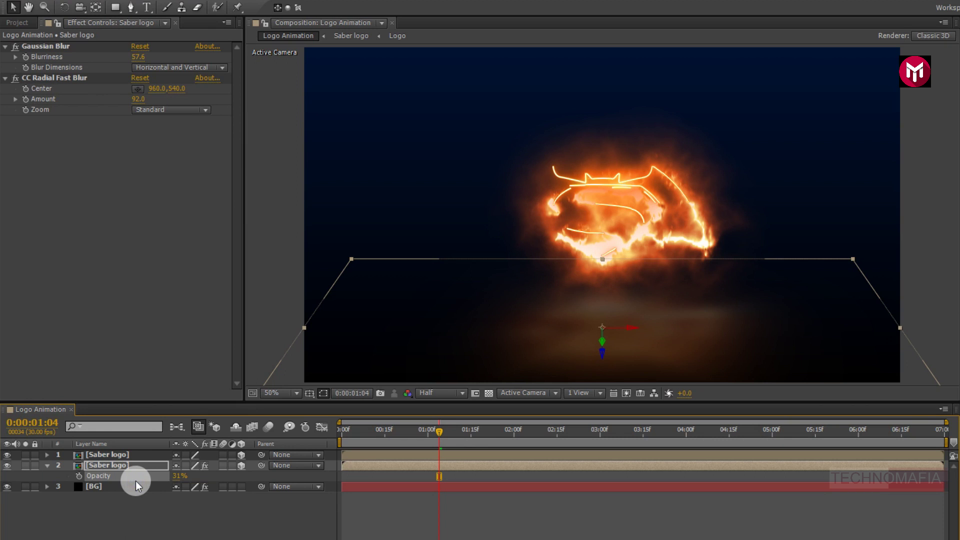
- Add a two-node camera with the 50mm preset to the Logo Animation composition
{"action": "left_click", "coordinate": [48, 465]}
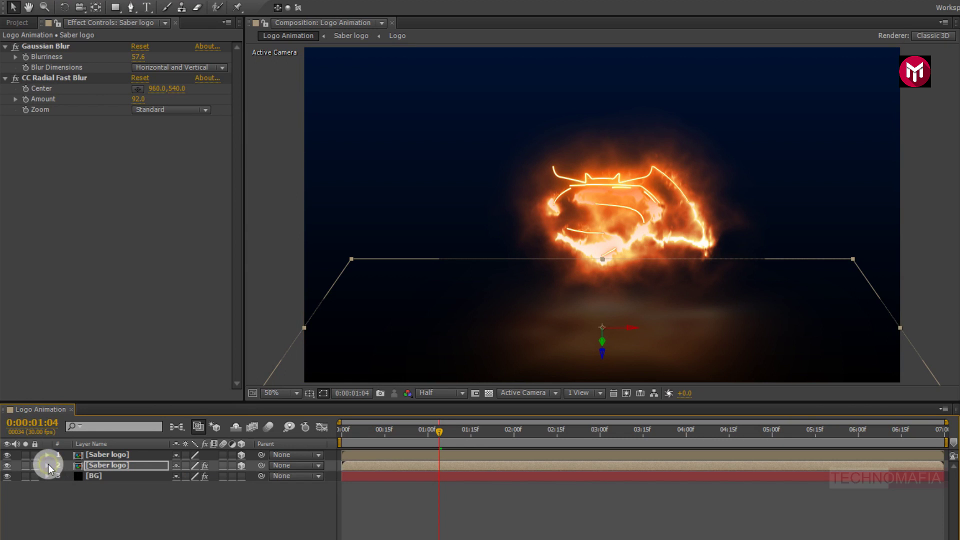
{"action": "left_click", "coordinate": [125, 493]}
{"action": "right_click", "coordinate": [115, 493]}
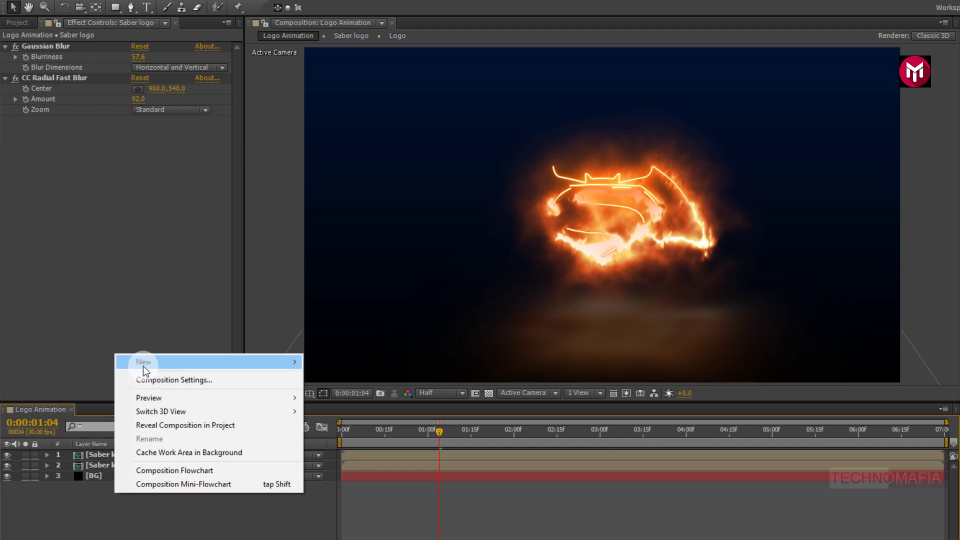
{"action": "mouse_move", "coordinate": [144, 365]}
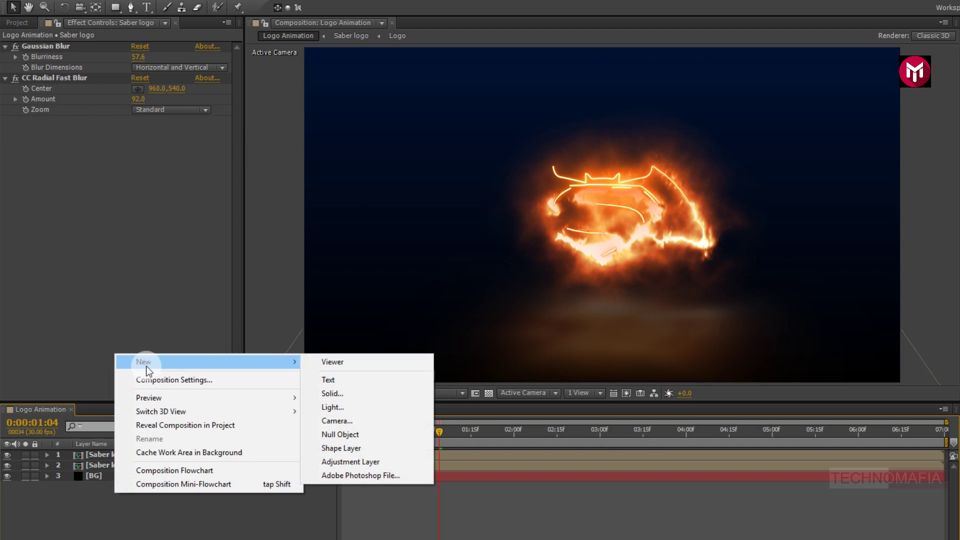
{"action": "left_click", "coordinate": [342, 419]}
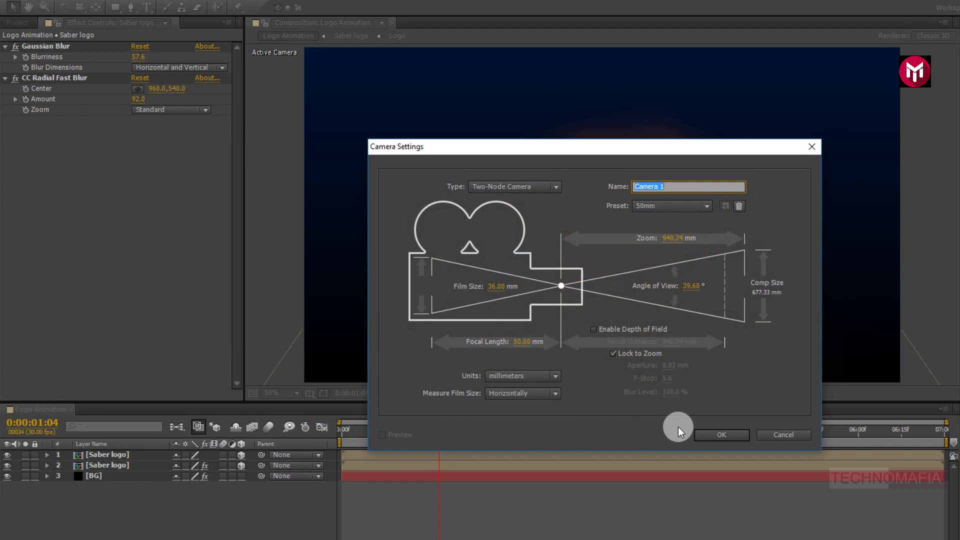
{"action": "left_click", "coordinate": [704, 434]}
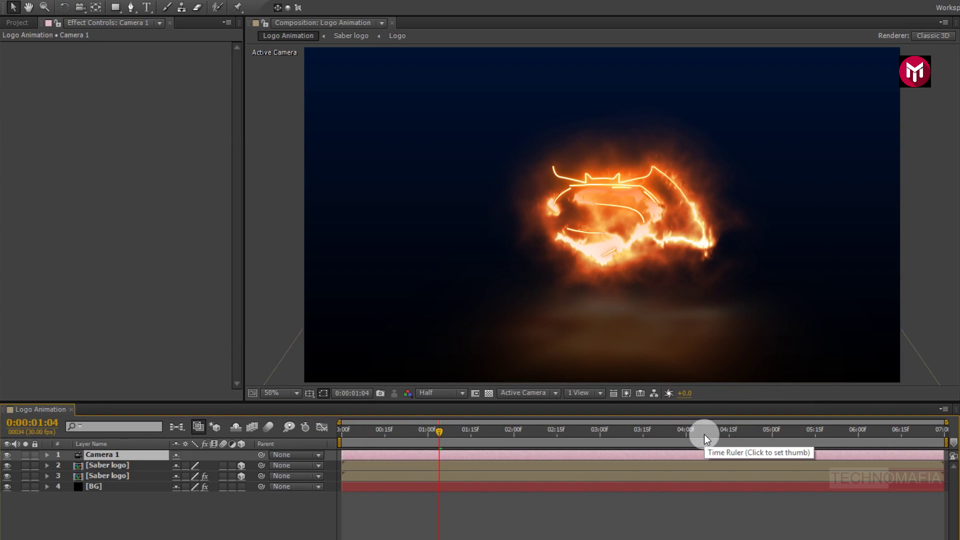
- Add a null object to the composition and parent Camera 1 to it
{"action": "right_click", "coordinate": [244, 530]}
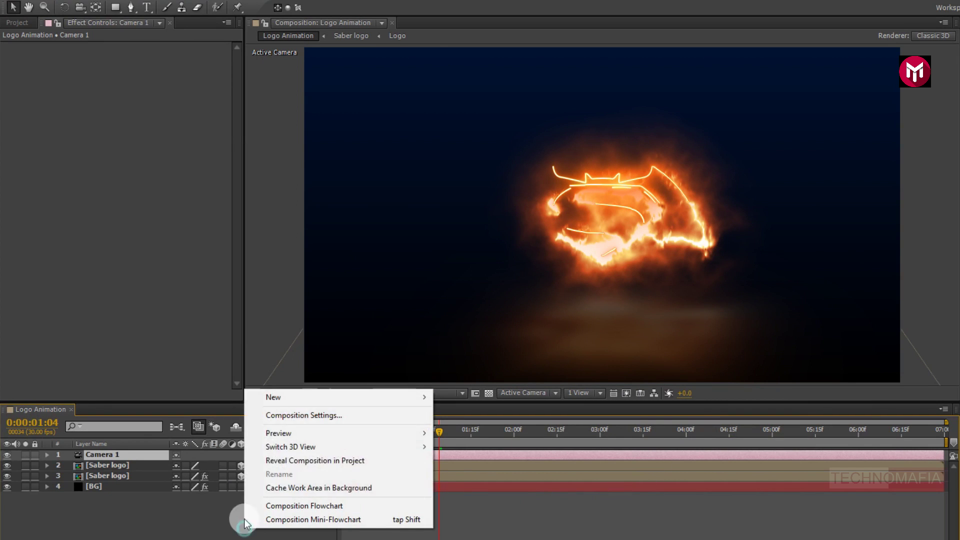
{"action": "mouse_move", "coordinate": [290, 403]}
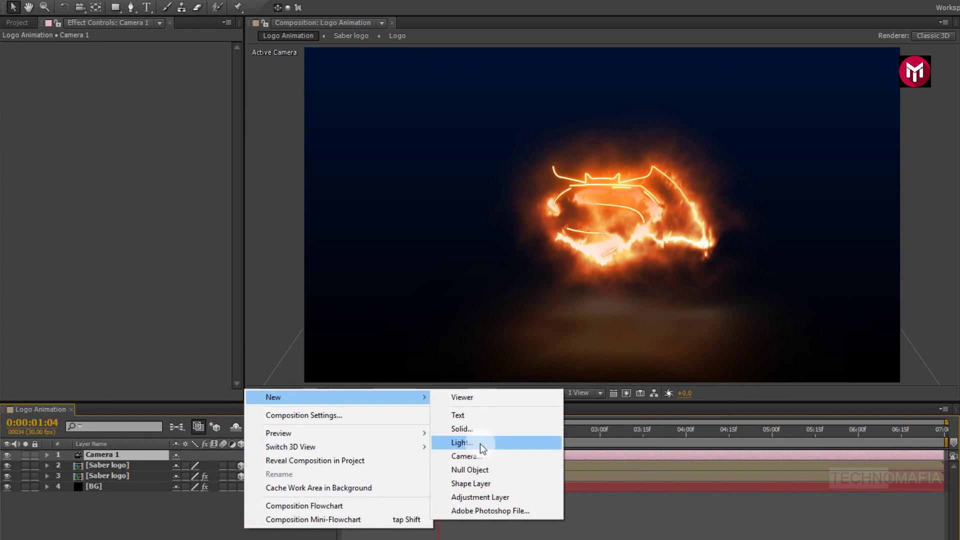
{"action": "left_click", "coordinate": [479, 467]}
{"action": "left_click", "coordinate": [290, 467]}
{"action": "left_click", "coordinate": [292, 497]}
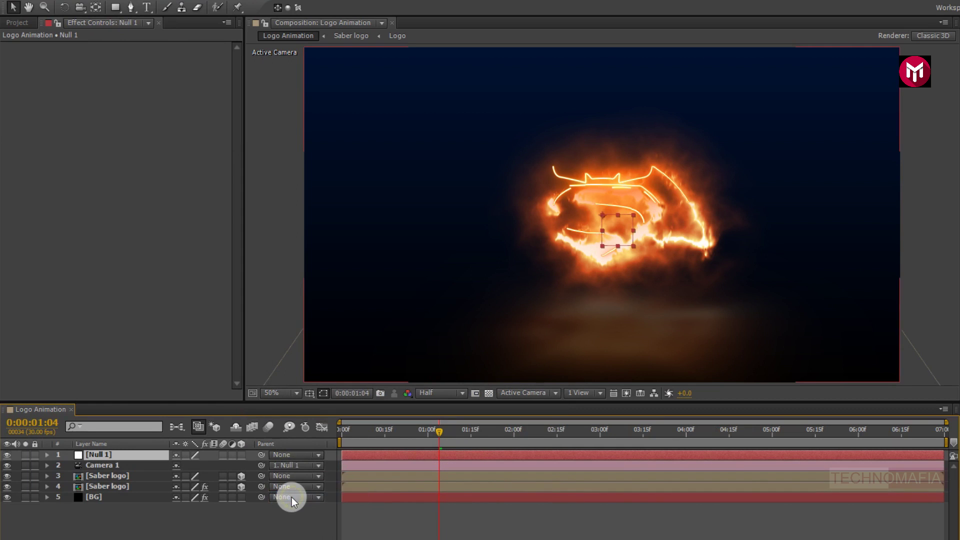
- Make the null a 3D layer and add a Position keyframe for it at 0:00:00:00
{"action": "left_click", "coordinate": [242, 455]}
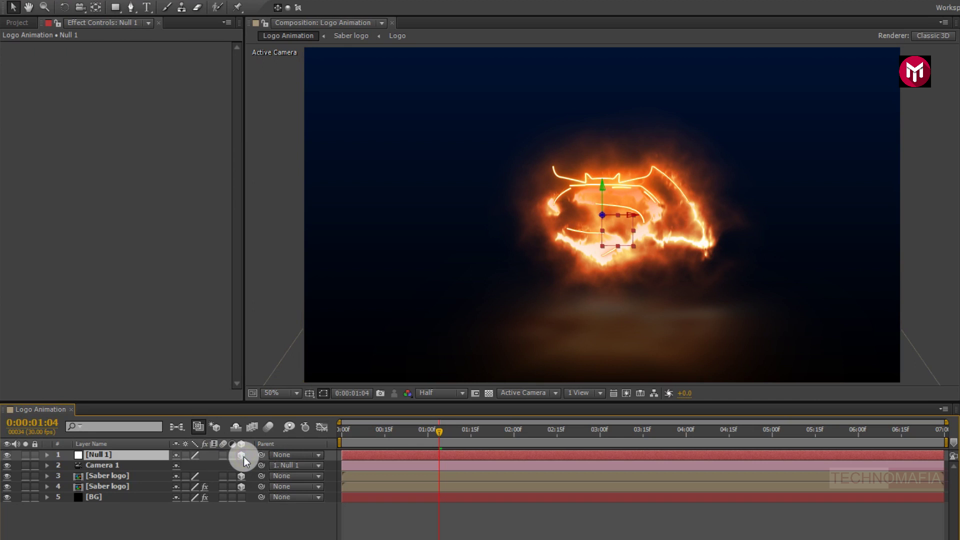
{"action": "left_click", "coordinate": [341, 427]}
{"action": "key", "text": "p"}
{"action": "left_click", "coordinate": [242, 497]}
{"action": "left_click", "coordinate": [80, 466]}
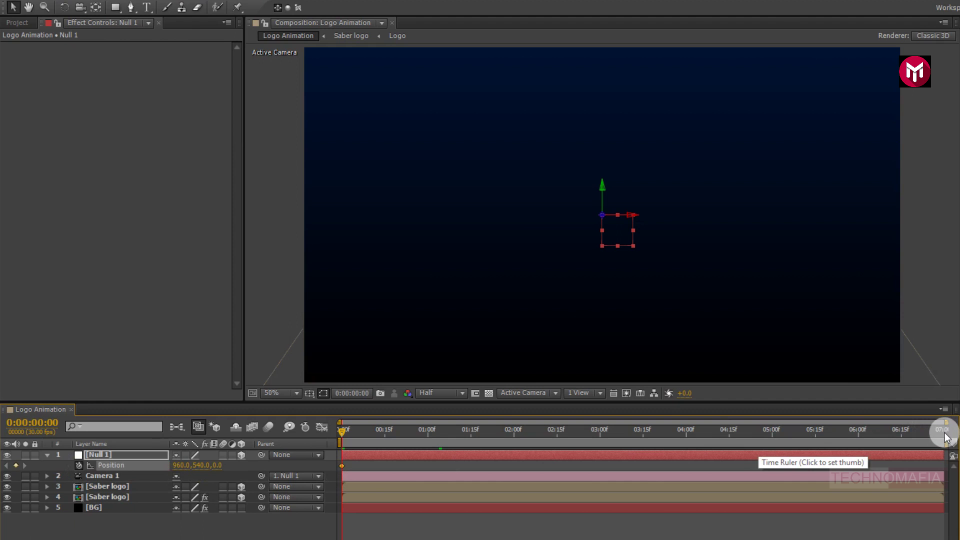
- Keyframe the null's position at 960, 540, 505 on the composition's last frame, 0:00:06:29
{"action": "left_click", "coordinate": [945, 431]}
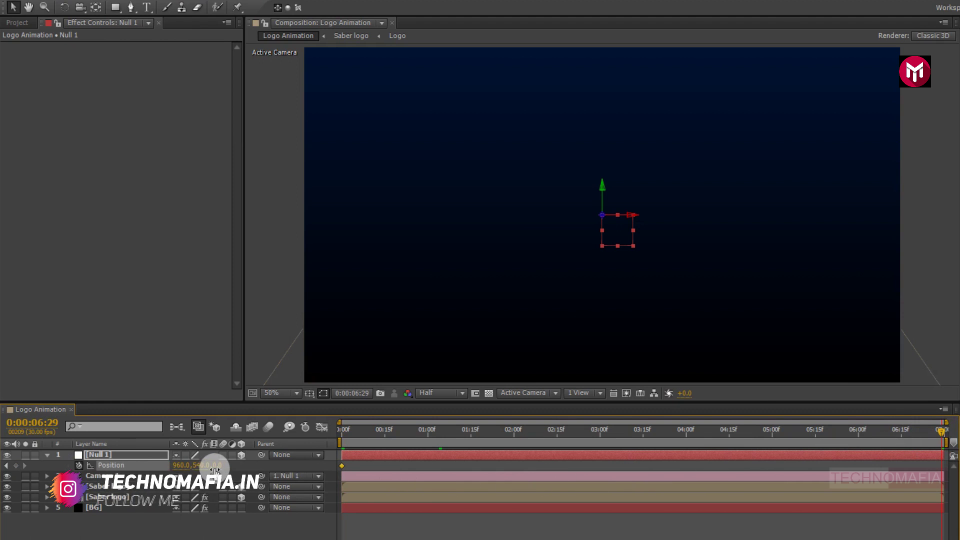
{"action": "left_click_drag", "start_coordinate": [220, 466], "coordinate": [529, 463]}
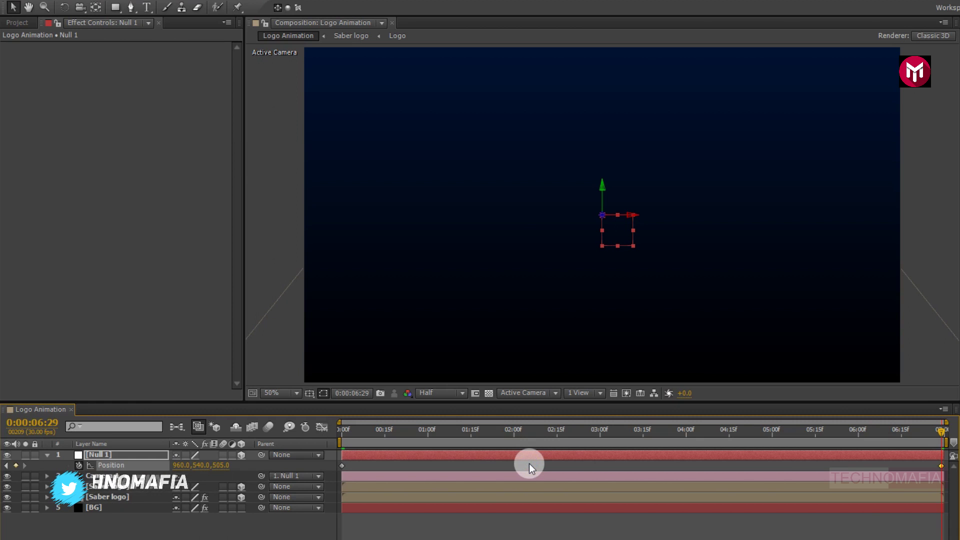
{"action": "left_click", "coordinate": [47, 455]}
- Add a new adjustment layer above the null and inspect the composition at 0:00:01:08
{"action": "left_click", "coordinate": [449, 430]}
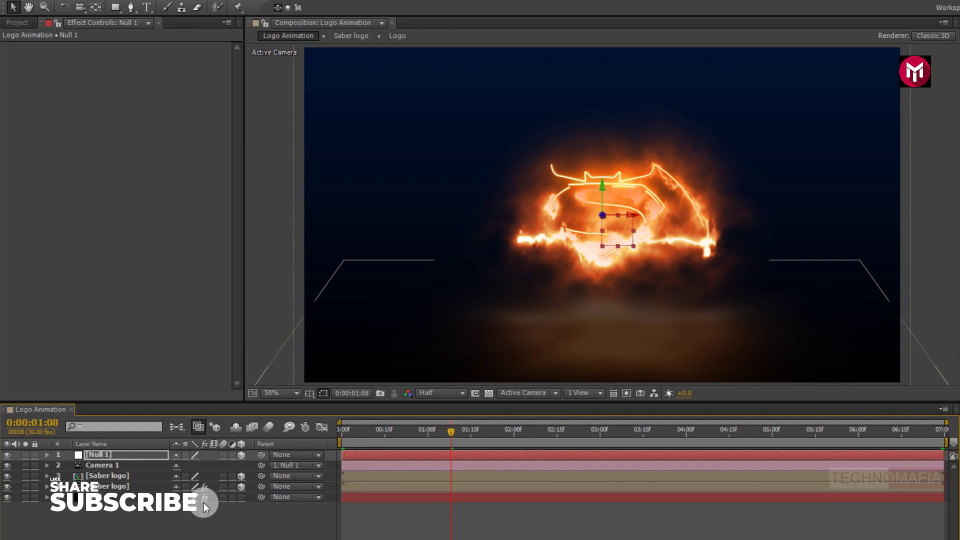
{"action": "left_click", "coordinate": [97, 520]}
{"action": "right_click", "coordinate": [97, 520]}
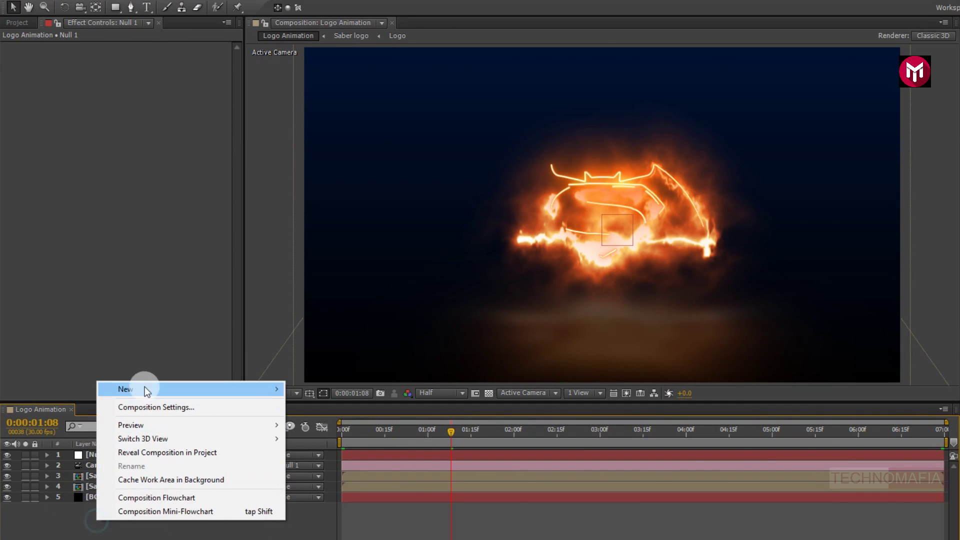
{"action": "mouse_move", "coordinate": [147, 389]}
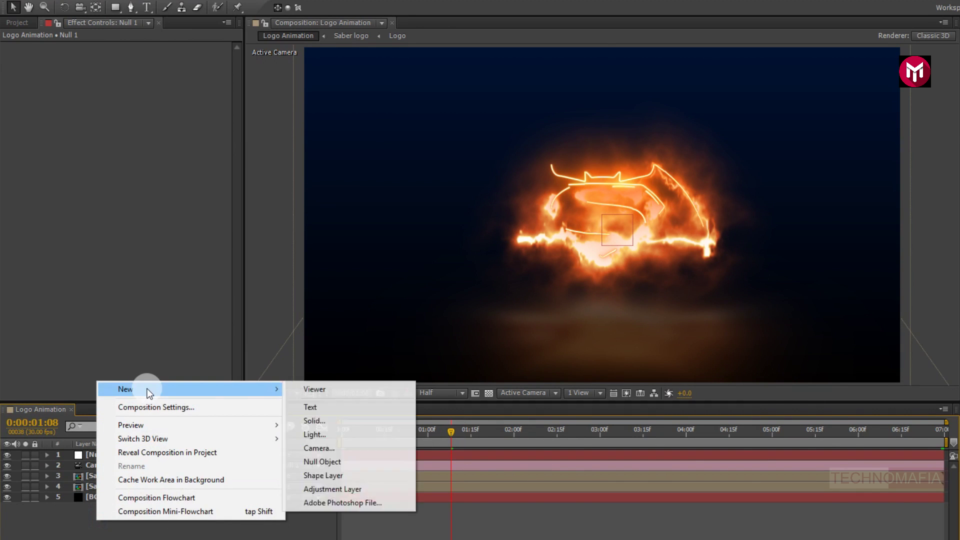
{"action": "left_click", "coordinate": [319, 489]}
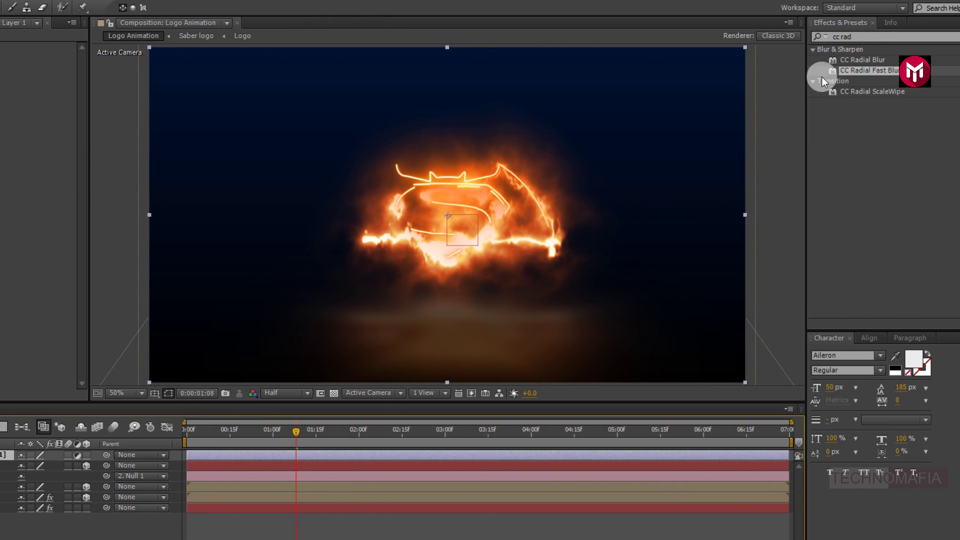
- Find the Tritone color correction effect and apply it to the adjustment layer
{"action": "left_click", "coordinate": [863, 37]}
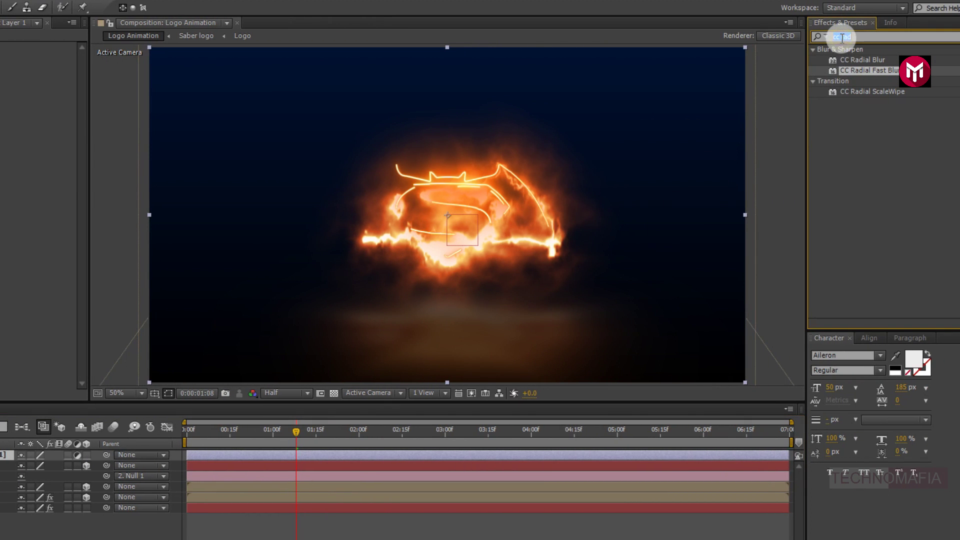
{"action": "type", "text": "trit"}
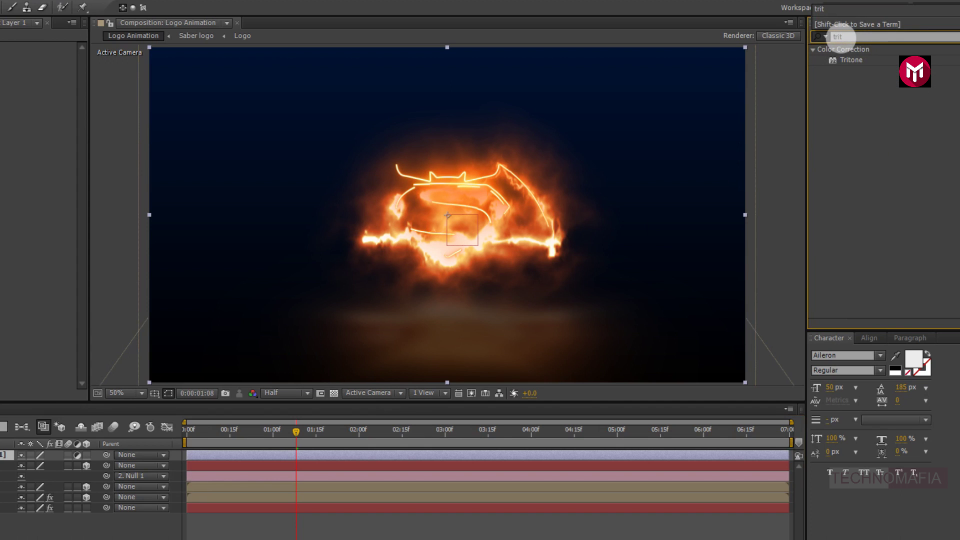
{"action": "double_click", "coordinate": [853, 62]}
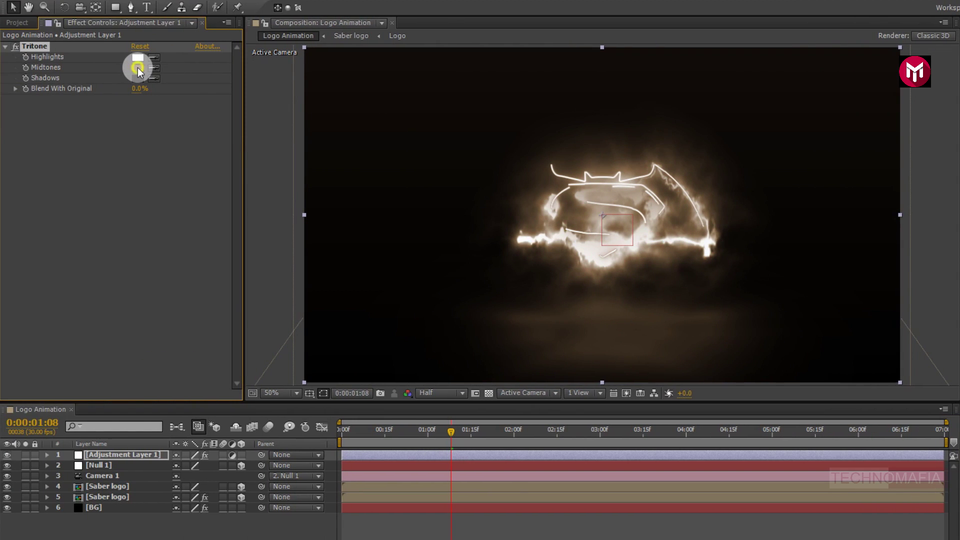
- Set the Tritone Midtones color to red, hex DB1124
{"action": "left_click", "coordinate": [137, 68]}
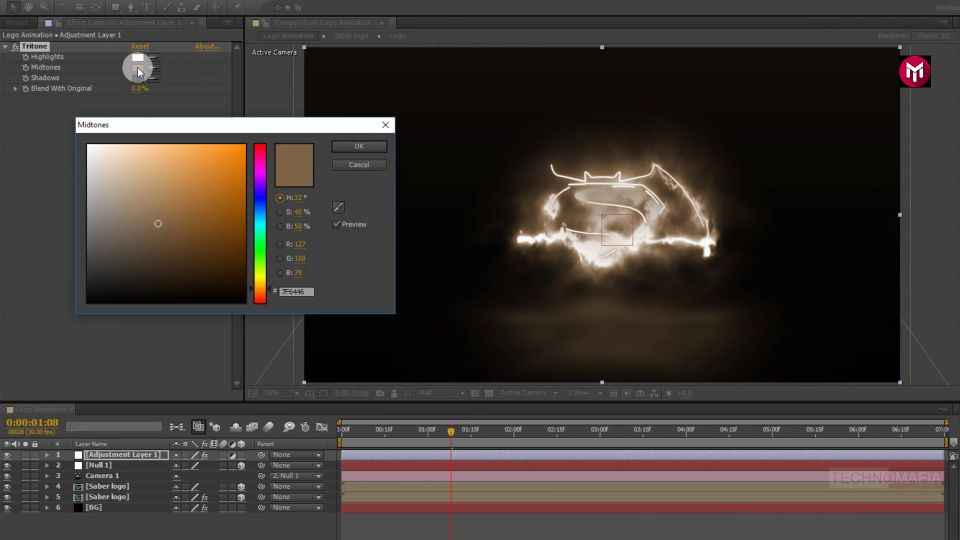
{"action": "left_click", "coordinate": [231, 176]}
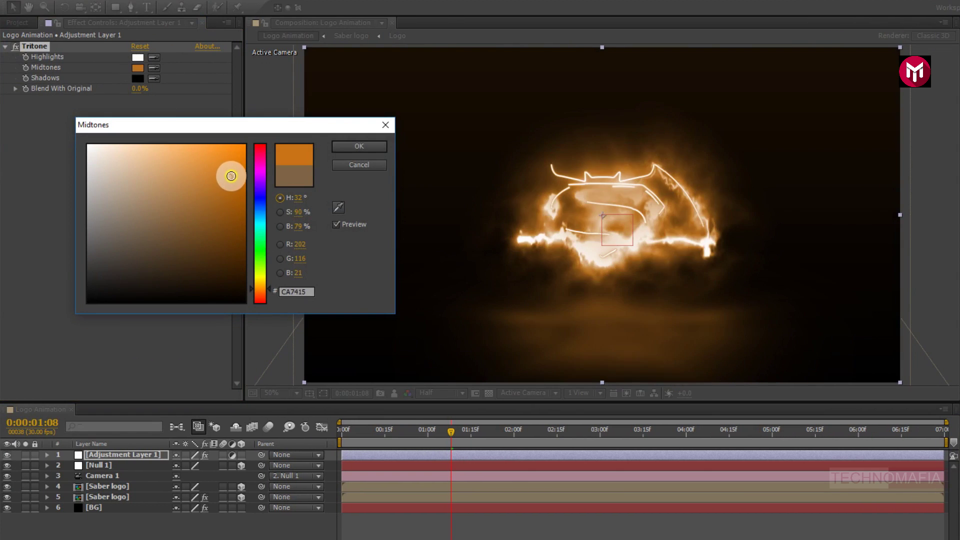
{"action": "left_click_drag", "start_coordinate": [233, 176], "coordinate": [233, 166]}
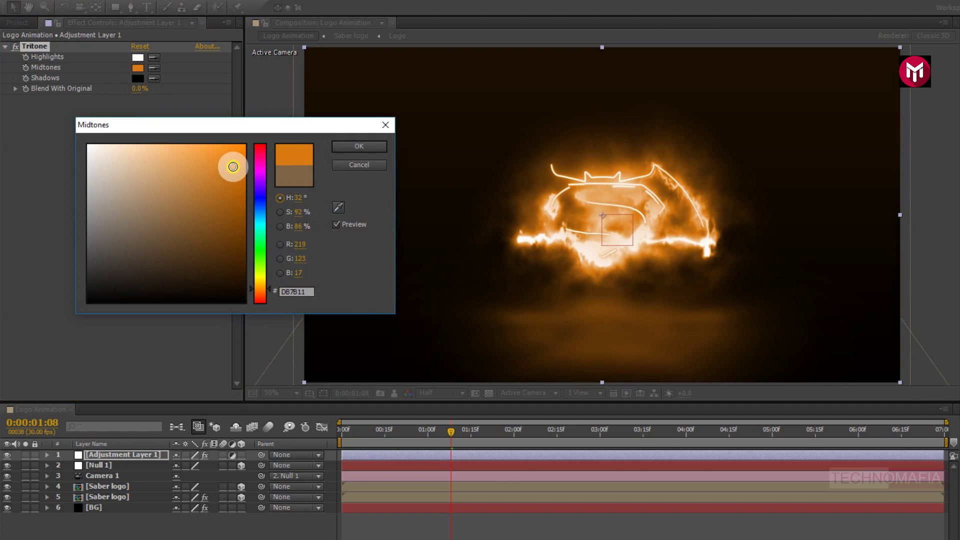
{"action": "left_click_drag", "start_coordinate": [263, 192], "coordinate": [256, 147]}
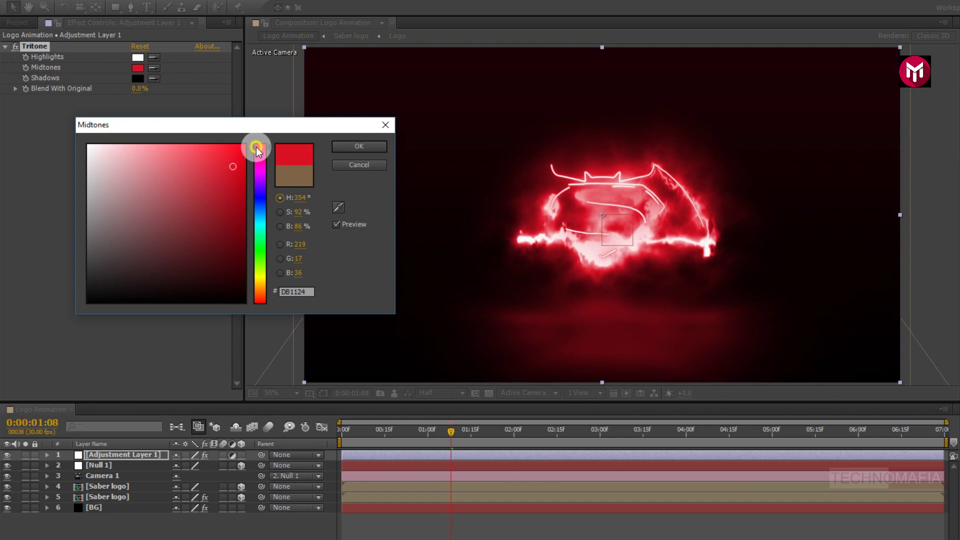
{"action": "left_click", "coordinate": [346, 146]}
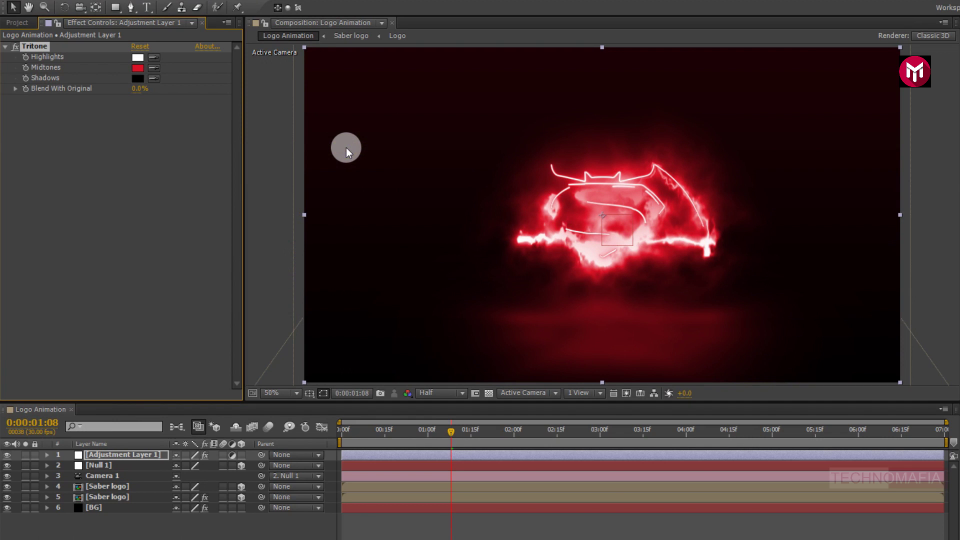
- Hide the Tritone adjustment layer and preview the logo animation in its original colors from the start
{"action": "left_click", "coordinate": [7, 455]}
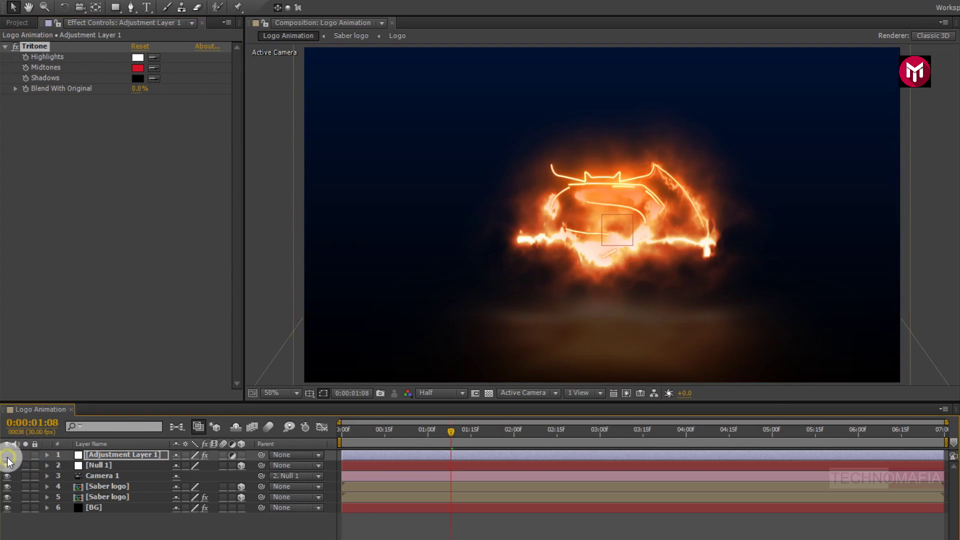
{"action": "left_click", "coordinate": [340, 425]}
{"action": "key", "text": "space"}
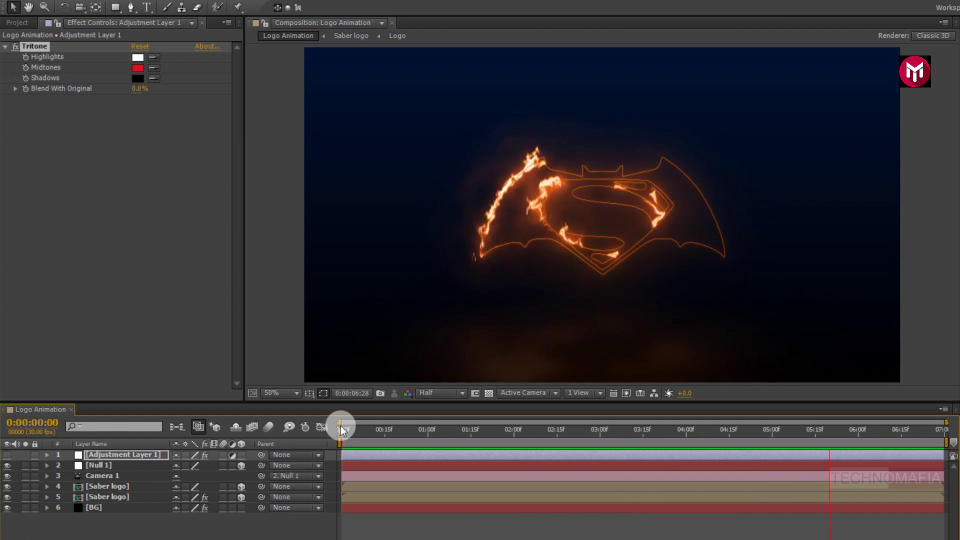
- Show the Tritone adjustment layer again and preview the red version of the animation from the start
{"action": "left_click", "coordinate": [341, 425]}
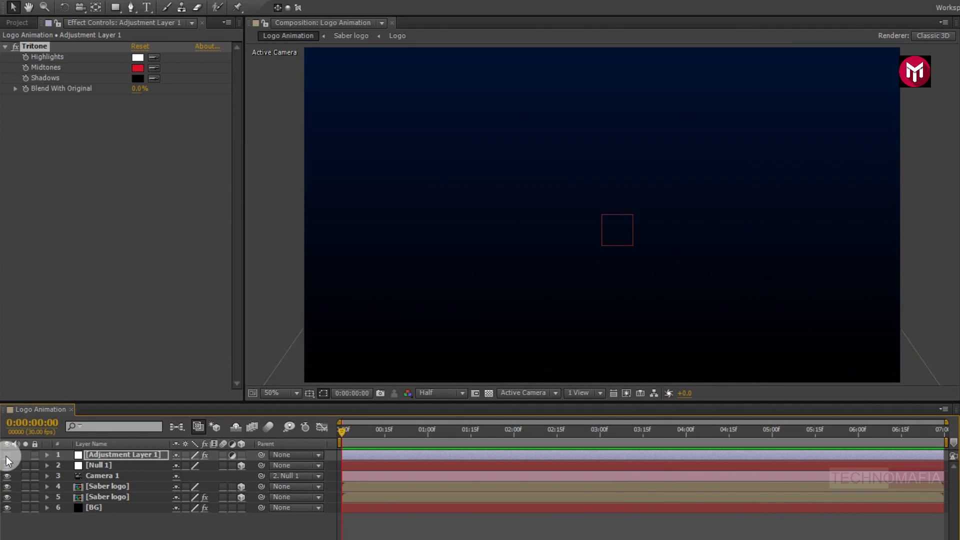
{"action": "left_click", "coordinate": [7, 456]}
{"action": "key", "text": "KP_0"}
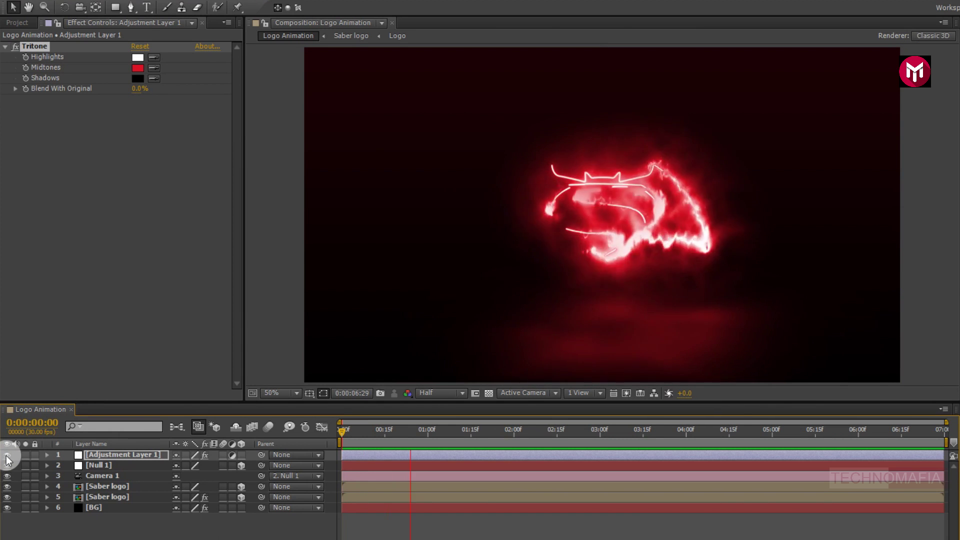